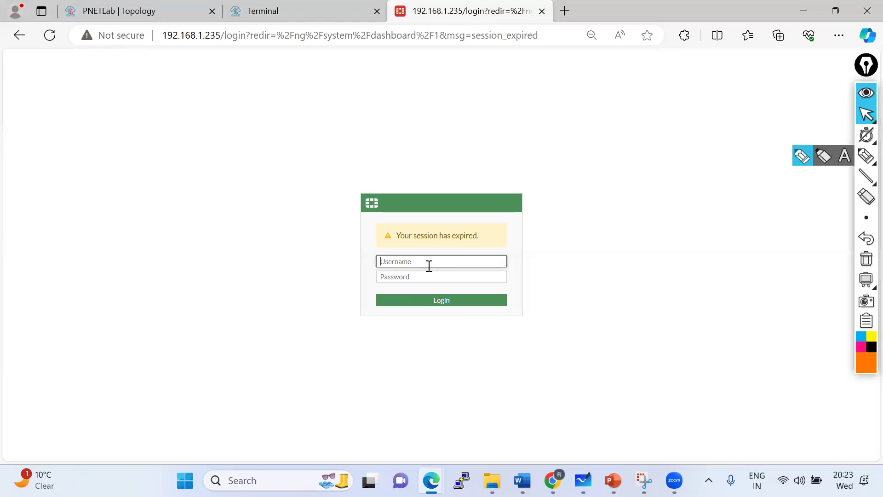
Log in to the FortiGate firewall as admin with the account password and dismiss the FortiOS 7.0.0 overview.
{"action": "type", "text": "n"}
{"action": "key", "text": "Tab"}
{"action": "type", "text": "***"}
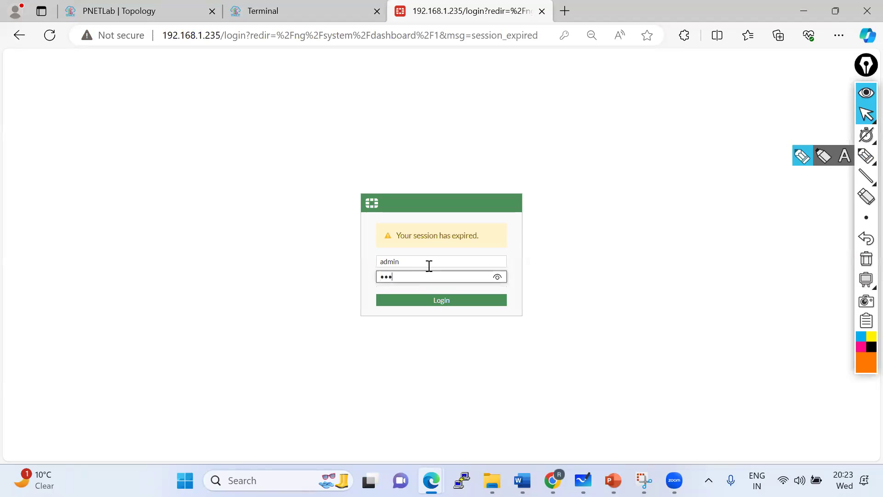
{"action": "type", "text": "**"}
{"action": "key", "text": "Return"}
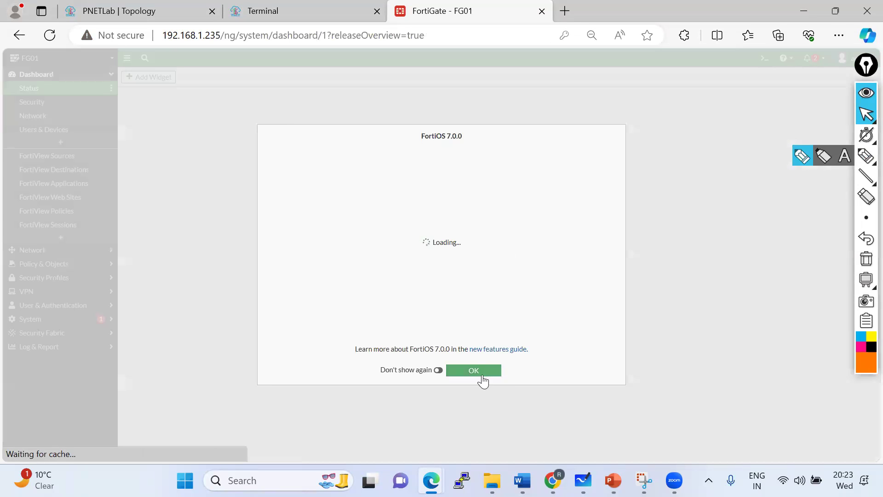
{"action": "left_click", "coordinate": [478, 370]}
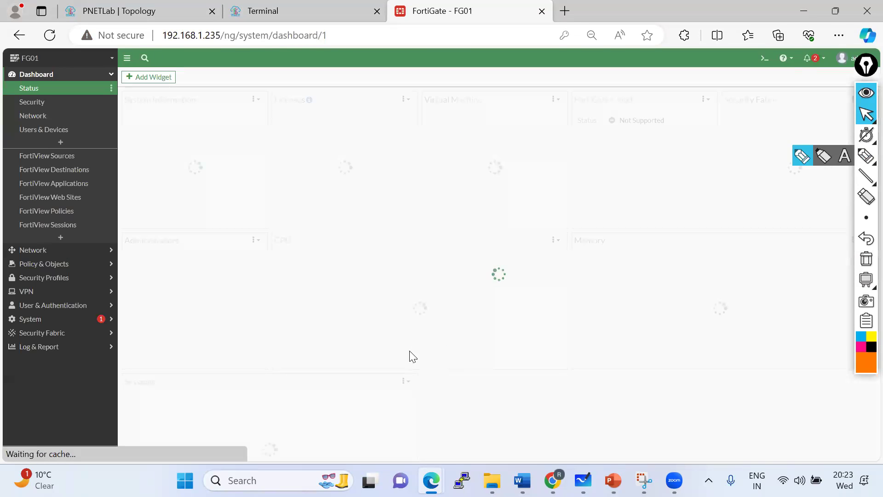
Open the firewall's network interfaces list to review the port addresses.
{"action": "left_click", "coordinate": [67, 251]}
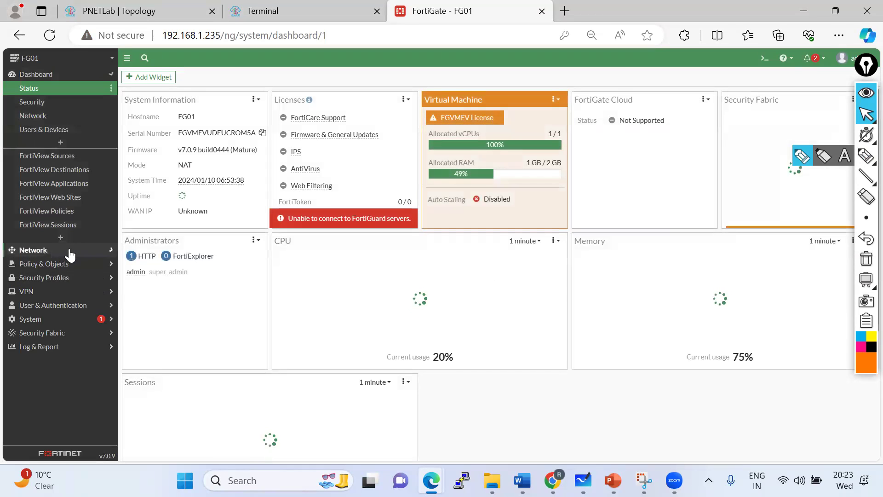
{"action": "left_click", "coordinate": [46, 102]}
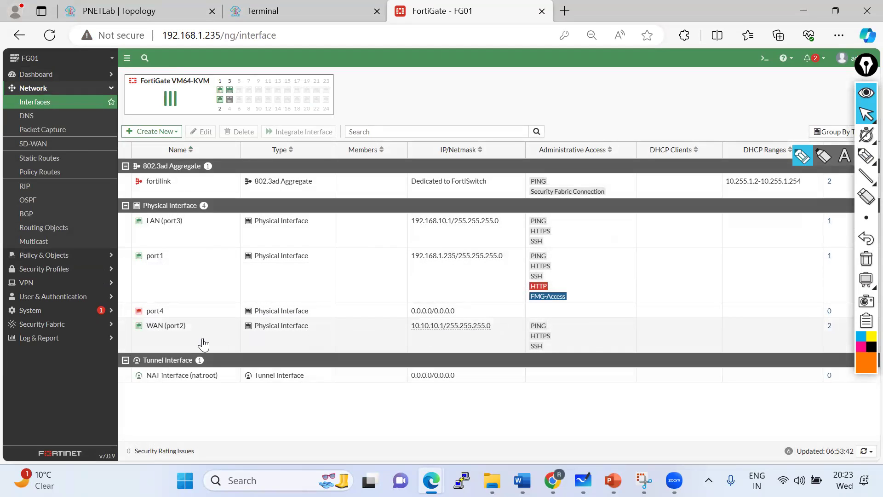
Switch to the PNETLab lab topology and select the annotation pen for drawing over it.
{"action": "left_click", "coordinate": [304, 21]}
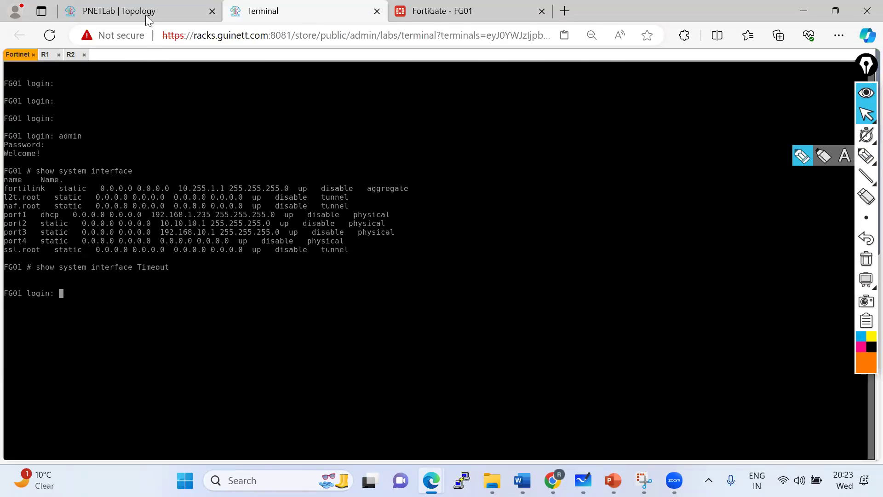
{"action": "left_click", "coordinate": [172, 18]}
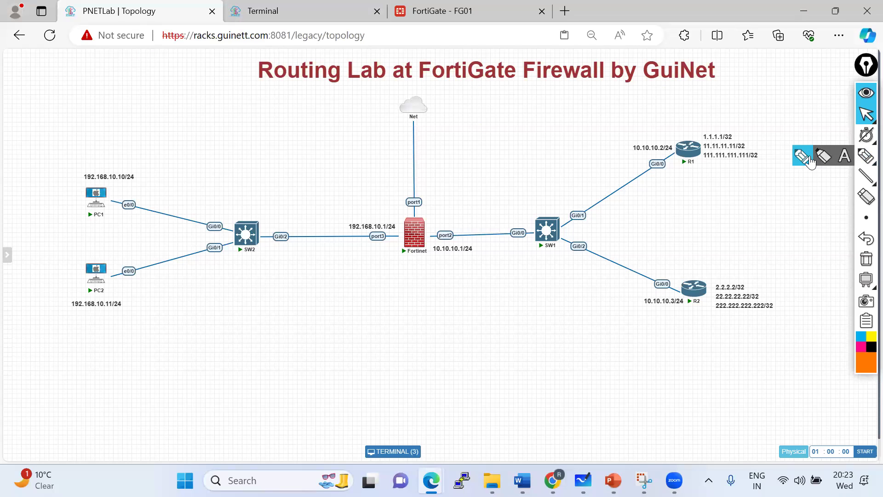
{"action": "left_click", "coordinate": [803, 156]}
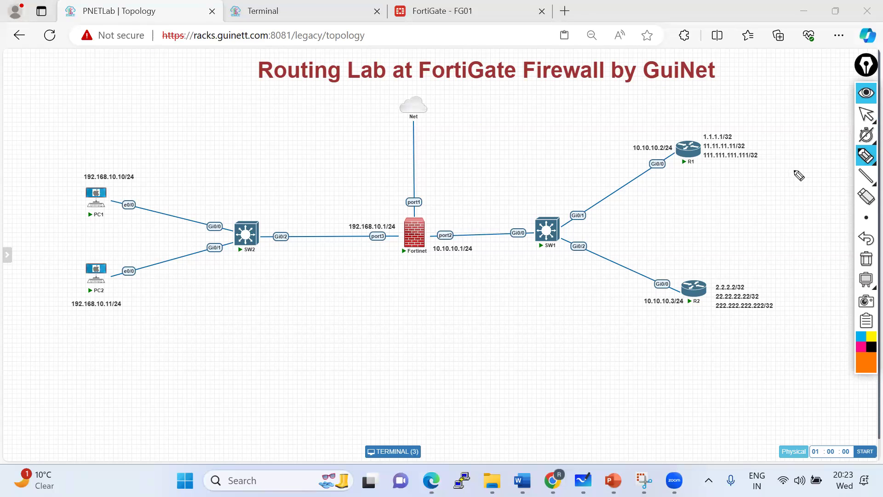
{"action": "left_click_drag", "start_coordinate": [689, 120], "coordinate": [702, 120]}
{"action": "left_click_drag", "start_coordinate": [689, 311], "coordinate": [700, 315]}
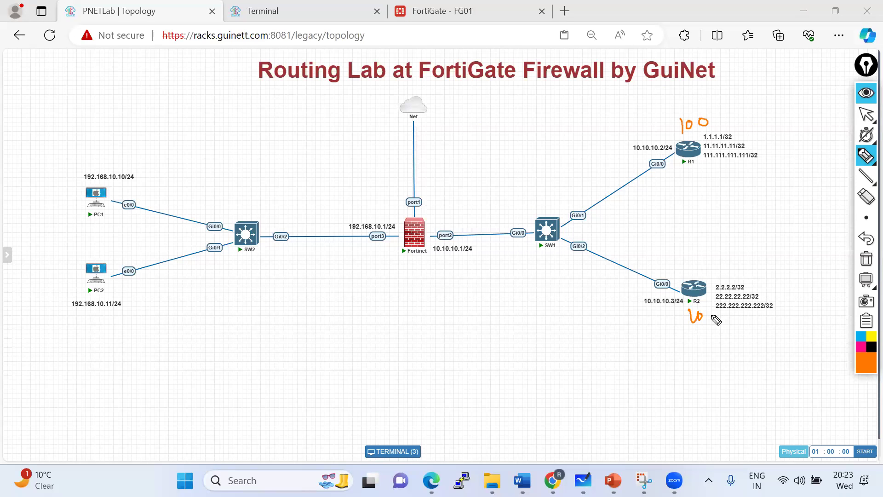
{"action": "left_click", "coordinate": [866, 259]}
Handwrite "ASN 200" above router R1 and below router R2 on the topology.
{"action": "left_click_drag", "start_coordinate": [671, 112], "coordinate": [693, 110]}
{"action": "left_click_drag", "start_coordinate": [696, 109], "coordinate": [704, 111]}
{"action": "left_click_drag", "start_coordinate": [648, 107], "coordinate": [658, 105]}
{"action": "mouse_move", "coordinate": [652, 94]}
{"action": "left_mouse_down"}
{"action": "mouse_move", "coordinate": [664, 91]}
{"action": "mouse_move", "coordinate": [658, 104]}
{"action": "mouse_move", "coordinate": [689, 105]}
{"action": "left_mouse_up"}
{"action": "mouse_move", "coordinate": [670, 336]}
{"action": "left_mouse_down"}
{"action": "mouse_move", "coordinate": [685, 328]}
{"action": "mouse_move", "coordinate": [683, 344]}
{"action": "mouse_move", "coordinate": [702, 320]}
{"action": "left_mouse_up"}
{"action": "left_click_drag", "start_coordinate": [702, 320], "coordinate": [699, 359]}
{"action": "left_click_drag", "start_coordinate": [700, 355], "coordinate": [717, 350]}
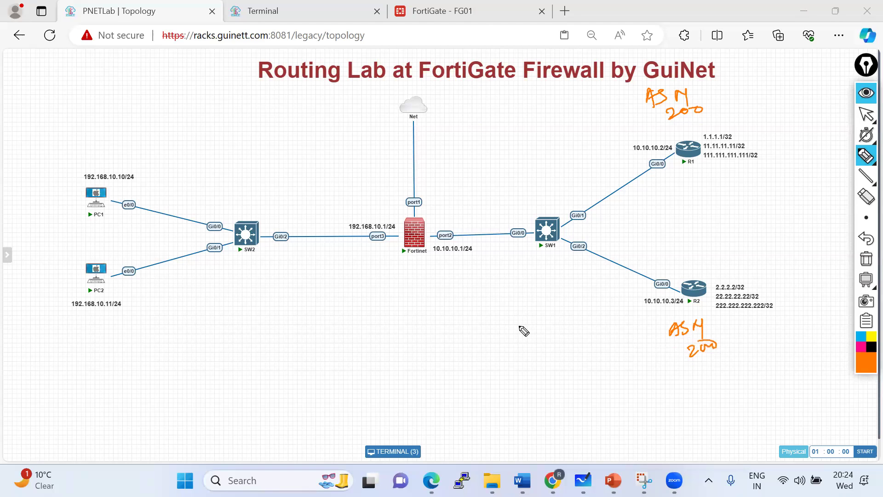
Handwrite "AS100" below the Fortinet firewall and underline it.
{"action": "left_click_drag", "start_coordinate": [406, 281], "coordinate": [411, 267]}
{"action": "mouse_move", "coordinate": [420, 270]}
{"action": "left_mouse_down"}
{"action": "mouse_move", "coordinate": [415, 282]}
{"action": "mouse_move", "coordinate": [434, 270]}
{"action": "left_mouse_up"}
{"action": "left_click_drag", "start_coordinate": [441, 266], "coordinate": [443, 267]}
{"action": "left_click_drag", "start_coordinate": [401, 301], "coordinate": [477, 272]}
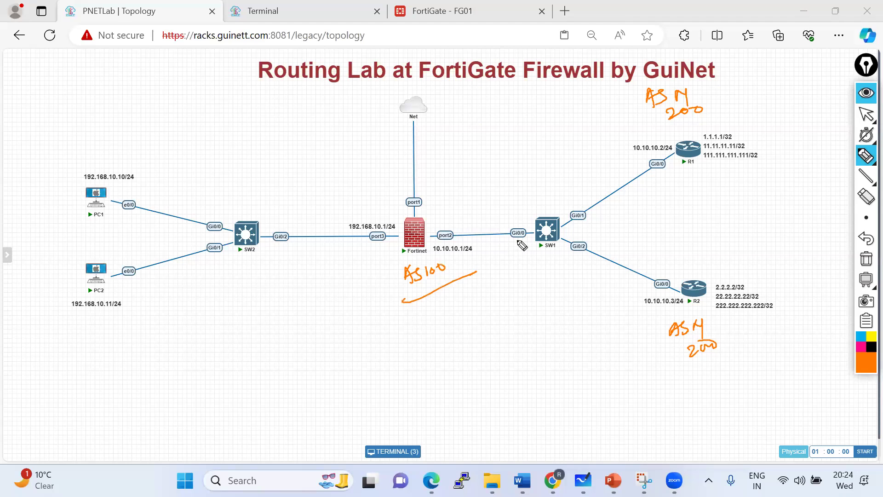
Draw a freehand link from the Fortinet firewall to R1 and label it "eBGP".
{"action": "left_click_drag", "start_coordinate": [412, 232], "coordinate": [688, 145]}
{"action": "left_click_drag", "start_coordinate": [513, 171], "coordinate": [522, 178]}
{"action": "mouse_move", "coordinate": [530, 159]}
{"action": "left_mouse_down"}
{"action": "mouse_move", "coordinate": [529, 176]}
{"action": "mouse_move", "coordinate": [537, 174]}
{"action": "left_mouse_up"}
{"action": "mouse_move", "coordinate": [548, 155]}
{"action": "left_mouse_down"}
{"action": "mouse_move", "coordinate": [548, 176]}
{"action": "mouse_move", "coordinate": [559, 174]}
{"action": "left_mouse_up"}
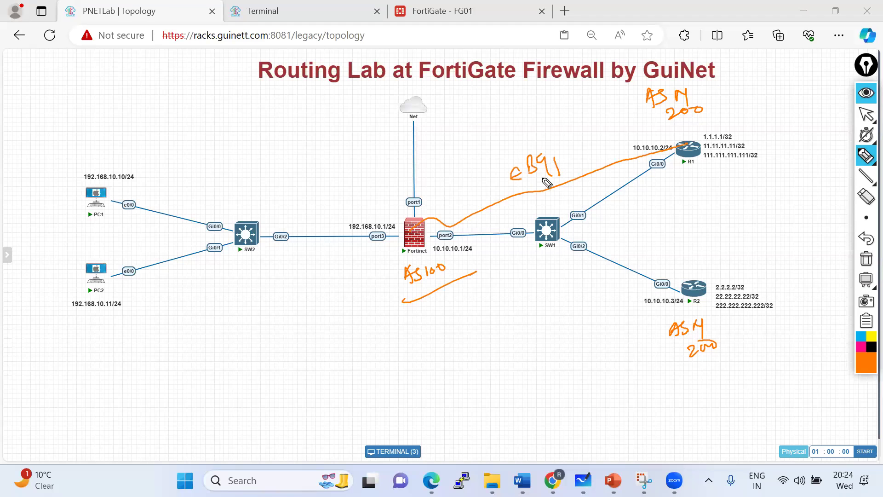
Draw a freehand link from the firewall to R2, label it "eBGP", and return to the normal pointer.
{"action": "mouse_move", "coordinate": [430, 252]}
{"action": "left_mouse_down"}
{"action": "mouse_move", "coordinate": [515, 297]}
{"action": "mouse_move", "coordinate": [671, 317]}
{"action": "left_mouse_up"}
{"action": "mouse_move", "coordinate": [542, 333]}
{"action": "left_mouse_down"}
{"action": "mouse_move", "coordinate": [534, 343]}
{"action": "mouse_move", "coordinate": [553, 343]}
{"action": "left_mouse_up"}
{"action": "left_click_drag", "start_coordinate": [565, 331], "coordinate": [563, 341]}
{"action": "mouse_move", "coordinate": [570, 329]}
{"action": "left_mouse_down"}
{"action": "mouse_move", "coordinate": [572, 350]}
{"action": "mouse_move", "coordinate": [573, 339]}
{"action": "left_mouse_up"}
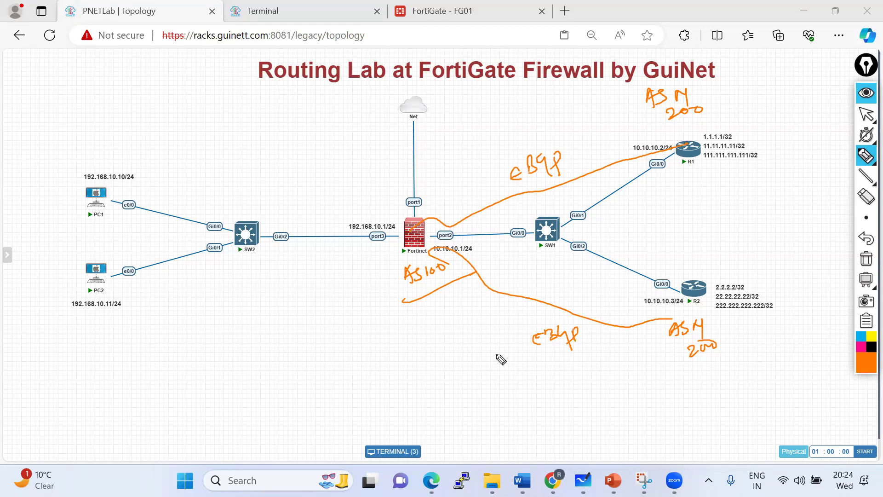
{"action": "left_click", "coordinate": [865, 115]}
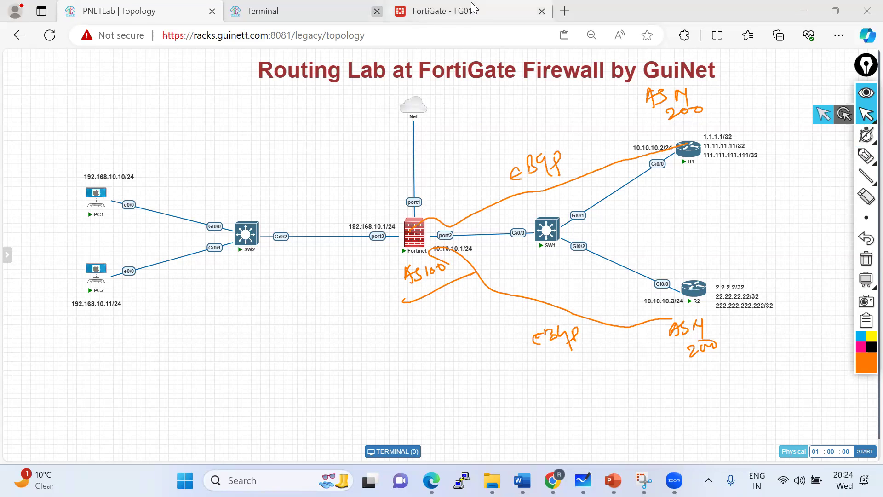
Open YouTube in a new browser tab and go to the signed-in GuiNet channel page.
{"action": "left_click", "coordinate": [565, 11]}
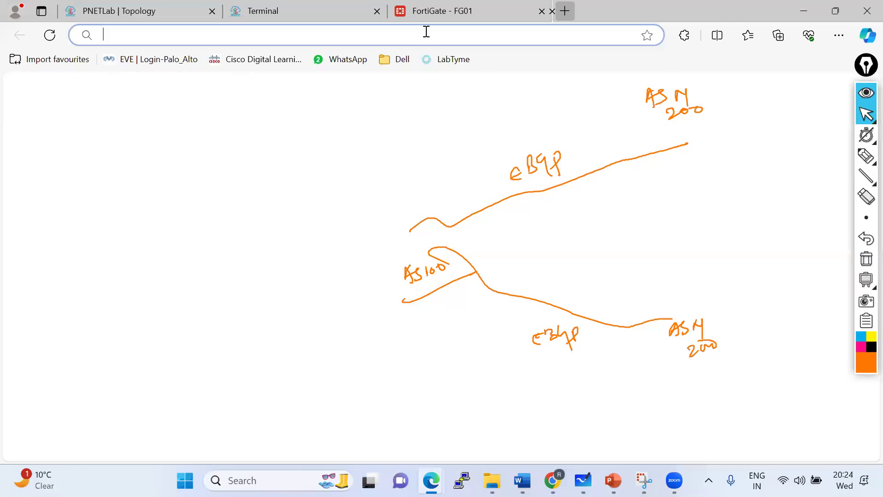
{"action": "type", "text": "yo"}
{"action": "key", "text": "Return"}
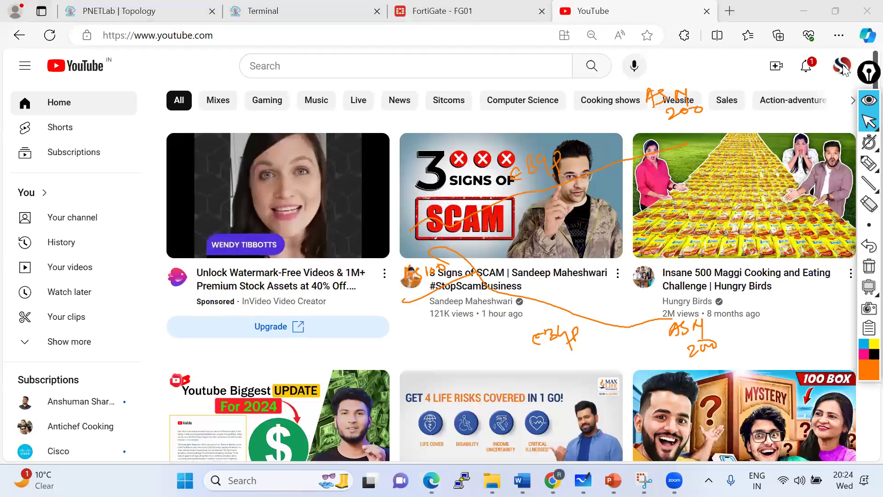
{"action": "left_click", "coordinate": [842, 67]}
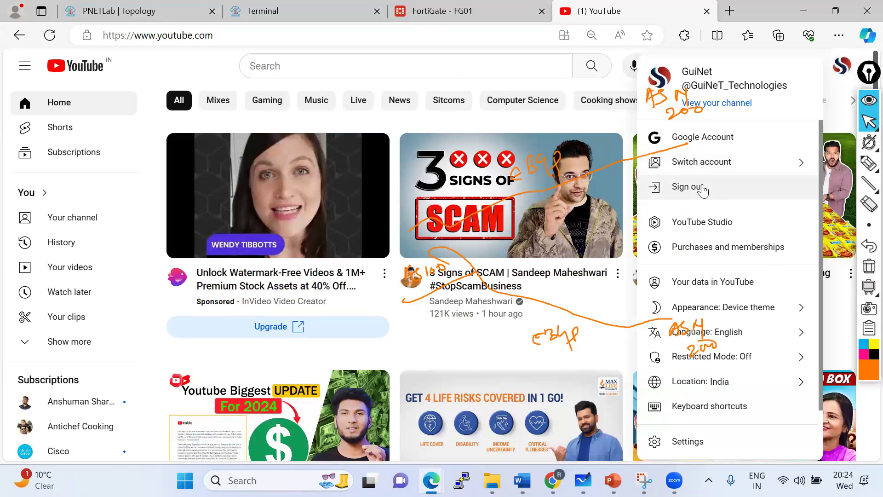
{"action": "left_click", "coordinate": [721, 106]}
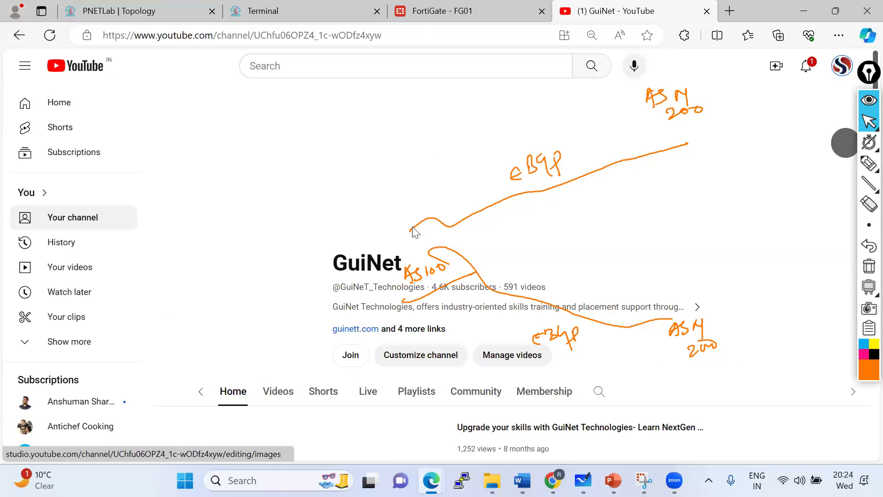
Copy the share link of the live video "What is BGP (Border Gateway Protocol) and Why Need It?".
{"action": "left_click", "coordinate": [333, 348]}
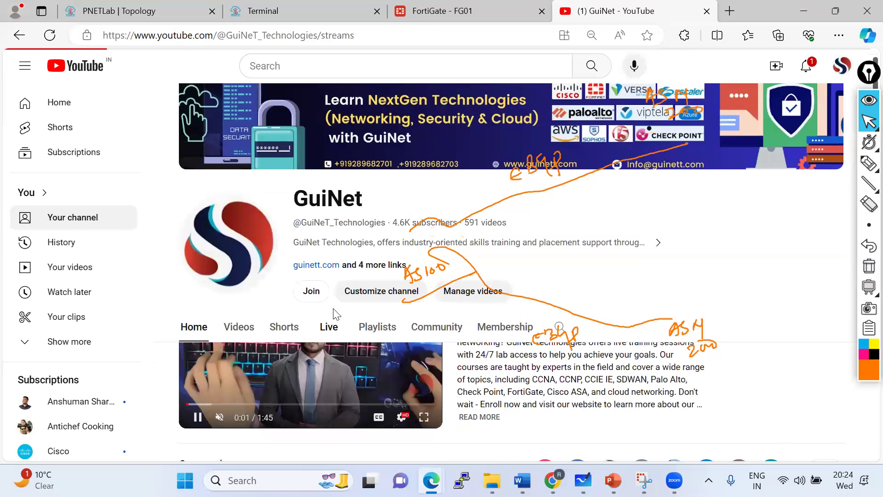
{"action": "scroll", "coordinate": [337, 313], "scroll_direction": "down", "scroll_amount": 2}
{"action": "scroll", "coordinate": [328, 379], "scroll_direction": "down", "scroll_amount": 2}
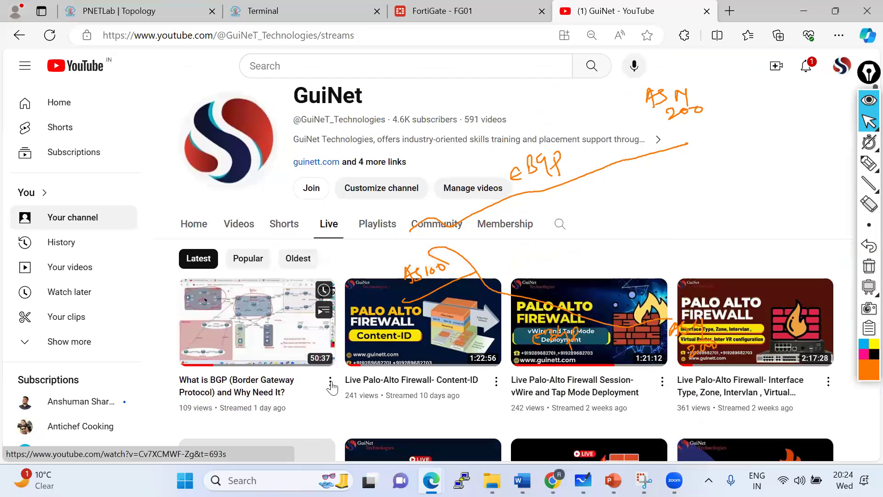
{"action": "left_click", "coordinate": [330, 381]}
{"action": "left_click", "coordinate": [360, 354]}
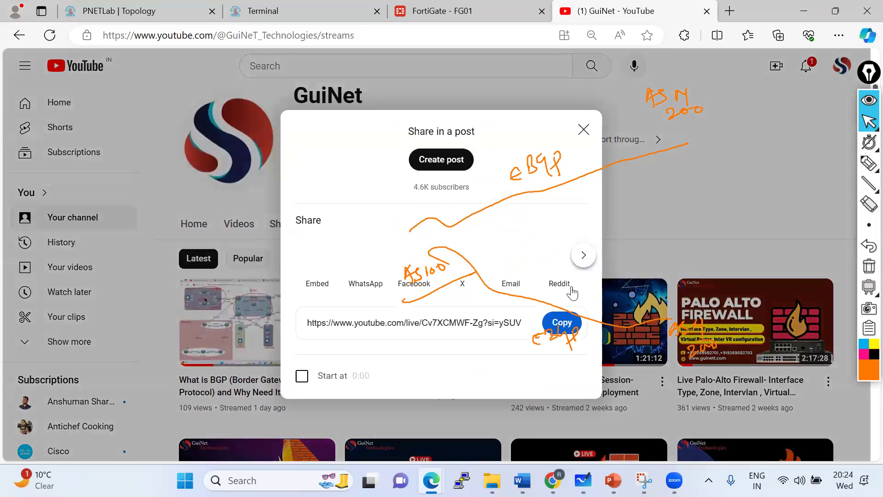
{"action": "left_click", "coordinate": [562, 322]}
{"action": "left_click", "coordinate": [583, 130]}
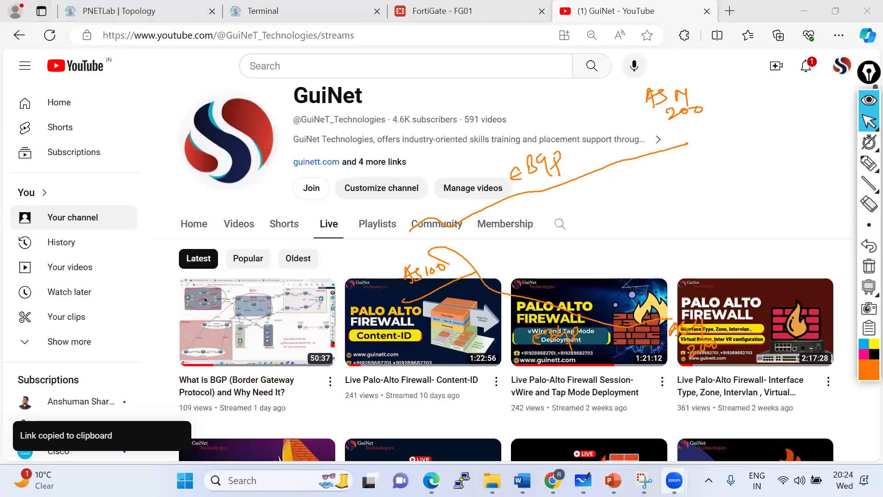
{"action": "mouse_move", "coordinate": [674, 480]}
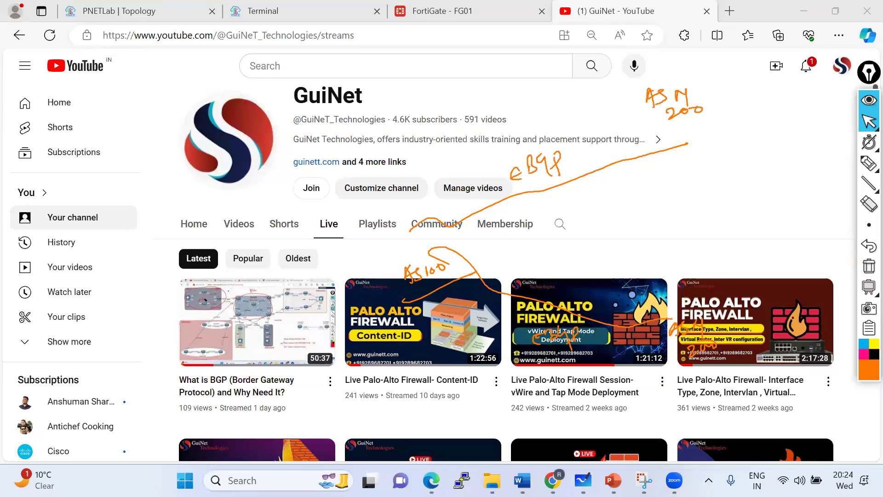
Return to the lab's device terminals and erase all pen annotations from the screen.
{"action": "left_click", "coordinate": [450, 11]}
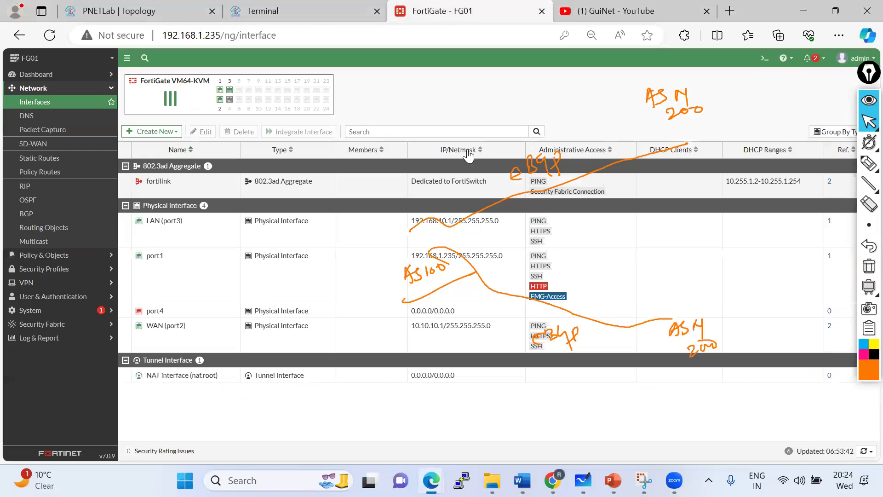
{"action": "left_click", "coordinate": [263, 11]}
{"action": "left_click", "coordinate": [868, 267]}
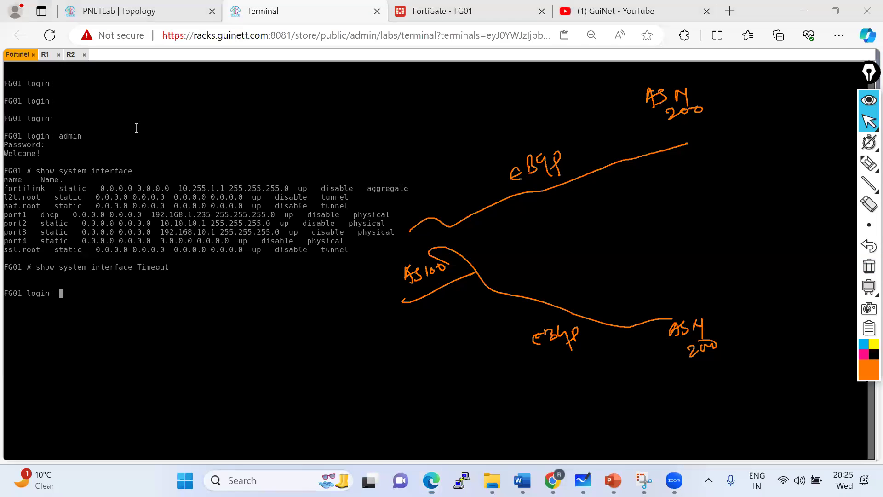
Open router R1's console and wake it to its command prompt.
{"action": "left_click", "coordinate": [45, 55]}
{"action": "key", "text": "Return"}
{"action": "key", "text": "Return"}
{"action": "key", "text": "Return"}
{"action": "key", "text": "Return"}
{"action": "key", "text": "Return"}
{"action": "key", "text": "Return"}
{"action": "key", "text": "Return"}
{"action": "key", "text": "Return"}
{"action": "key", "text": "Return"}
{"action": "key", "text": "Return"}
{"action": "key", "text": "Return"}
{"action": "key", "text": "Return"}
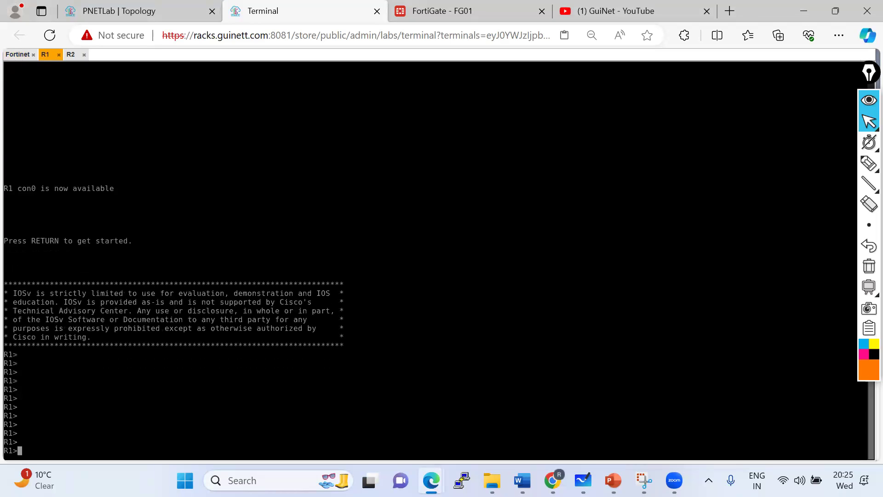
On R1, enter privileged mode and global configuration, and start the BGP process with "router bgp 200".
{"action": "type", "text": "en"}
{"action": "key", "text": "Return"}
{"action": "key", "text": "Return"}
{"action": "key", "text": "Return"}
{"action": "key", "text": "Return"}
{"action": "type", "text": "conf"}
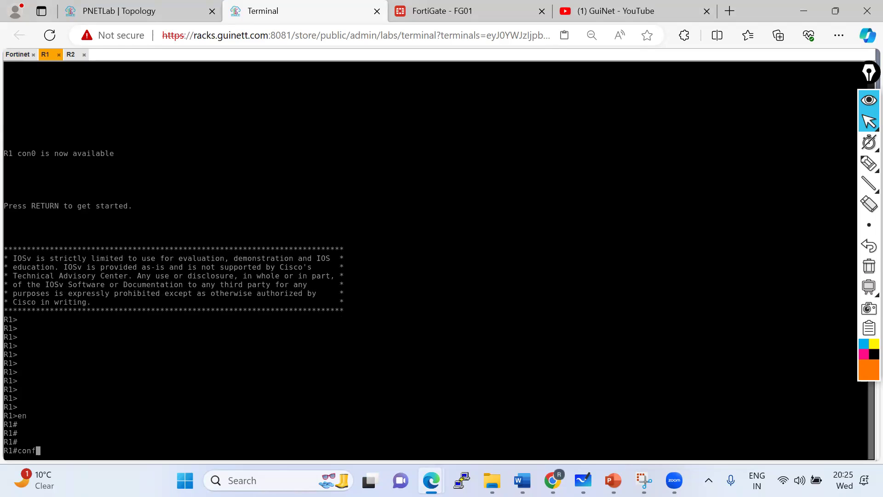
{"action": "type", "text": " t"}
{"action": "key", "text": "Return"}
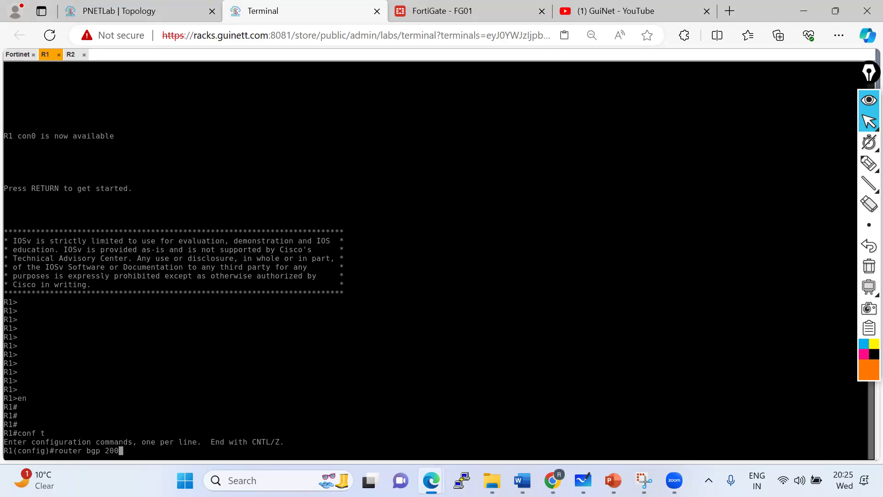
{"action": "key", "text": "Return"}
Go back to the lab topology, restore the erased pen annotations and clear them again.
{"action": "left_click", "coordinate": [118, 12]}
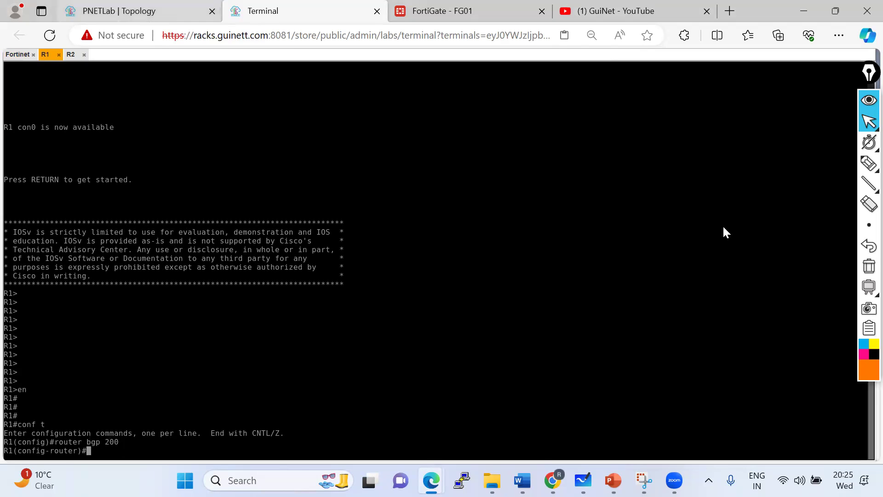
{"action": "left_click", "coordinate": [868, 247]}
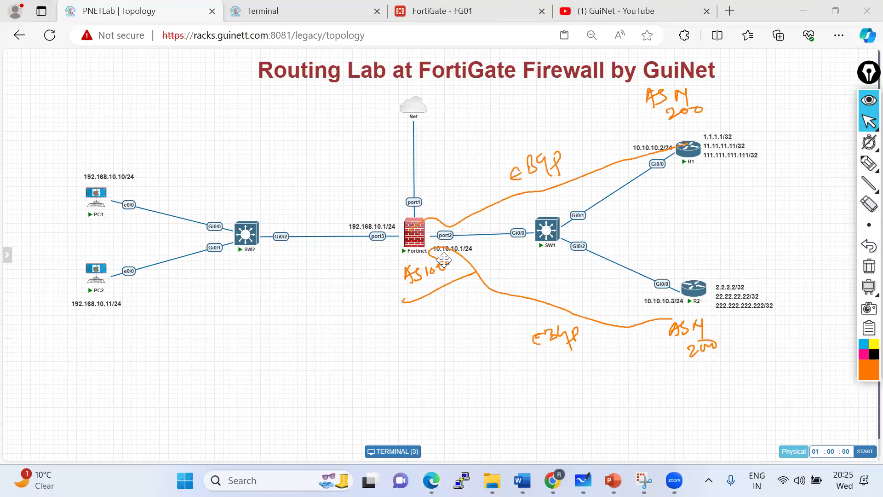
{"action": "left_click", "coordinate": [867, 274]}
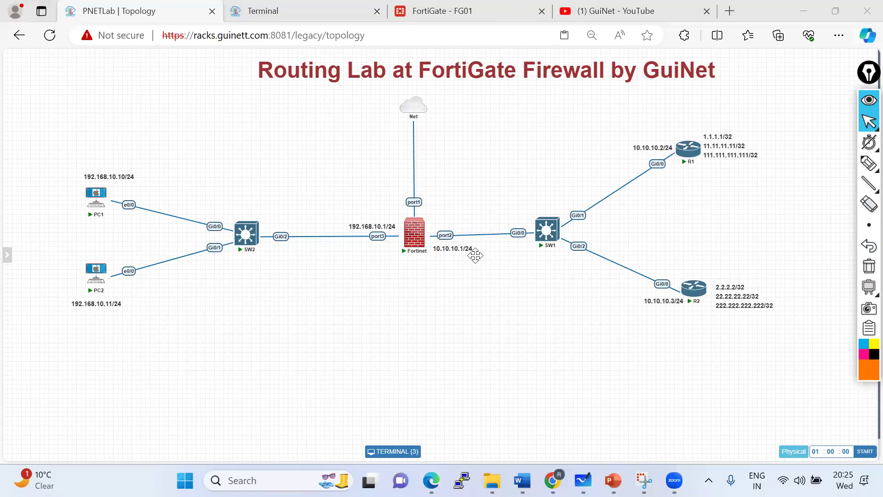
Trace the path from R1 to the firewall's 10.10.10.1/24 address with the pen, and erase the trace.
{"action": "left_click", "coordinate": [867, 166]}
{"action": "left_click_drag", "start_coordinate": [669, 148], "coordinate": [394, 245]}
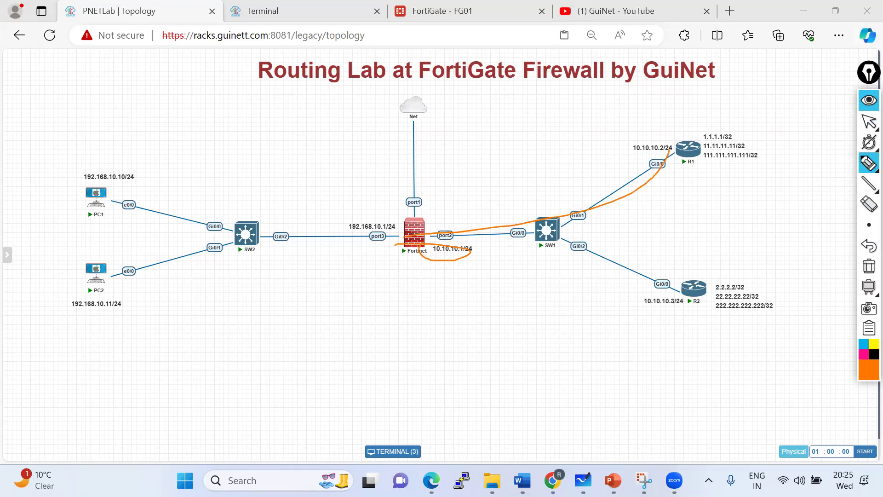
{"action": "left_click", "coordinate": [868, 265]}
{"action": "left_click", "coordinate": [869, 121]}
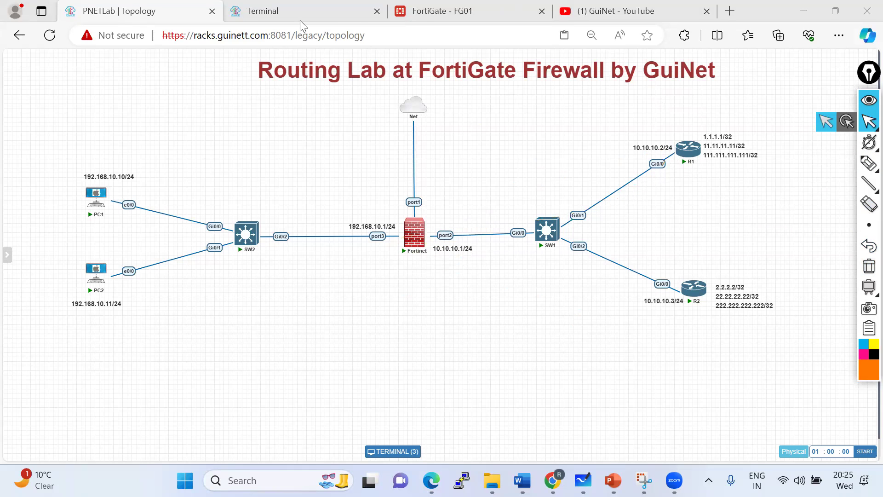
Return to R1's console and add BGP neighbor 10.10.10.1 with "remote-as 100".
{"action": "left_click", "coordinate": [296, 14]}
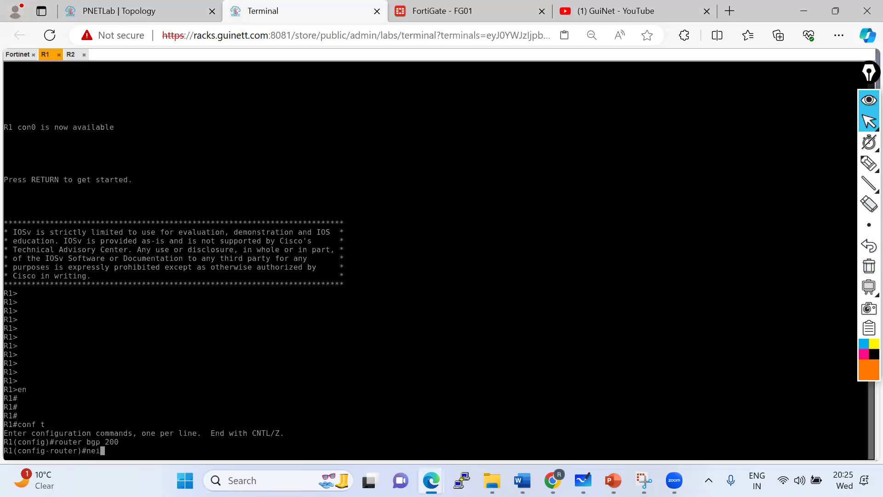
{"action": "key", "text": "Tab"}
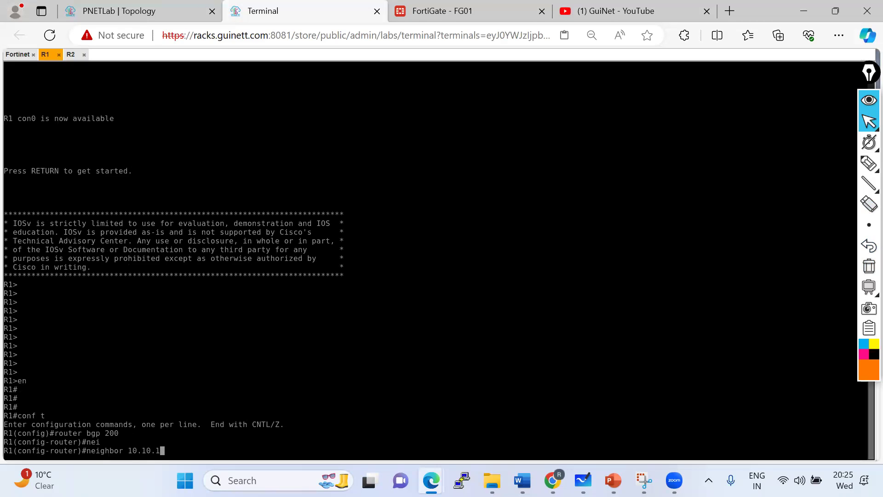
{"action": "type", "text": "10.10.10.1 remot"}
{"action": "key", "text": "Tab"}
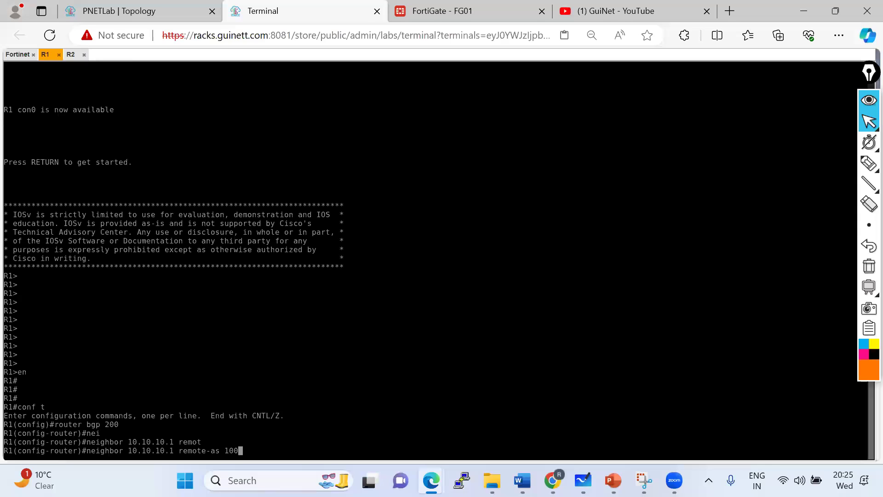
{"action": "type", "text": "100"}
{"action": "key", "text": "Return"}
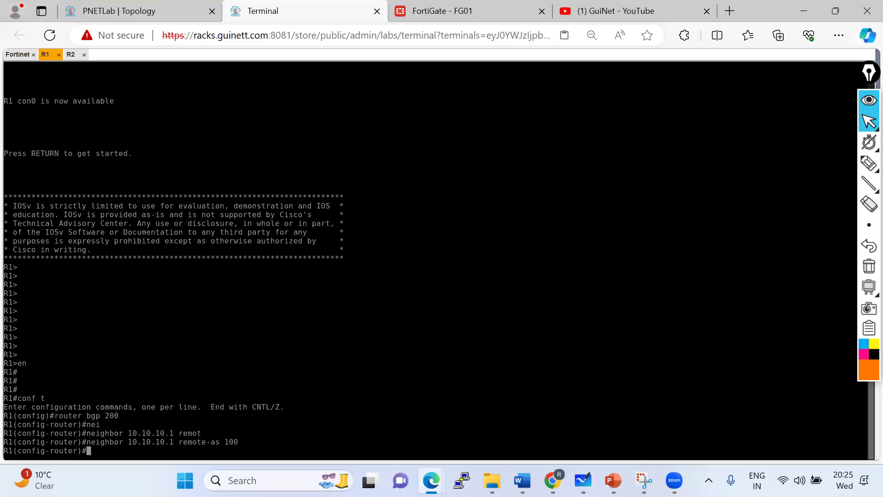
Leave configuration mode on R1 and save its configuration with "wr".
{"action": "key", "text": "ctrl+z"}
{"action": "type", "text": "wr"}
{"action": "key", "text": "Return"}
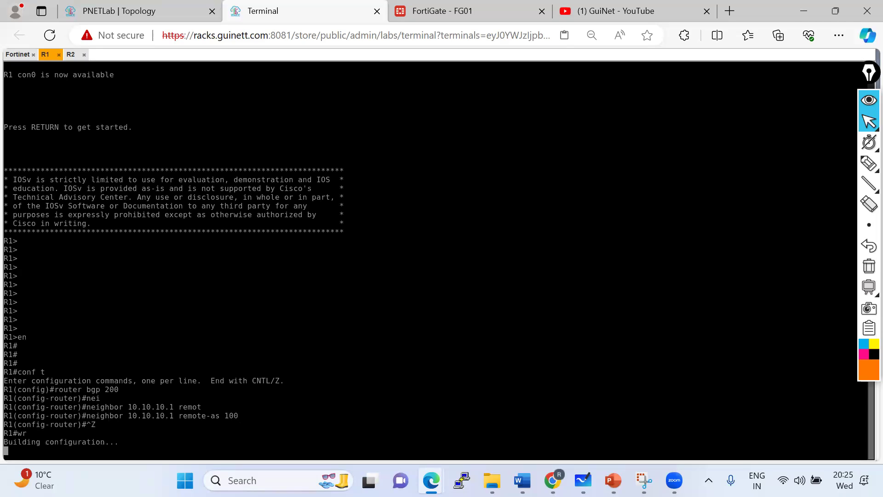
Open router R2's console and wake it to its command prompt.
{"action": "left_click", "coordinate": [70, 55]}
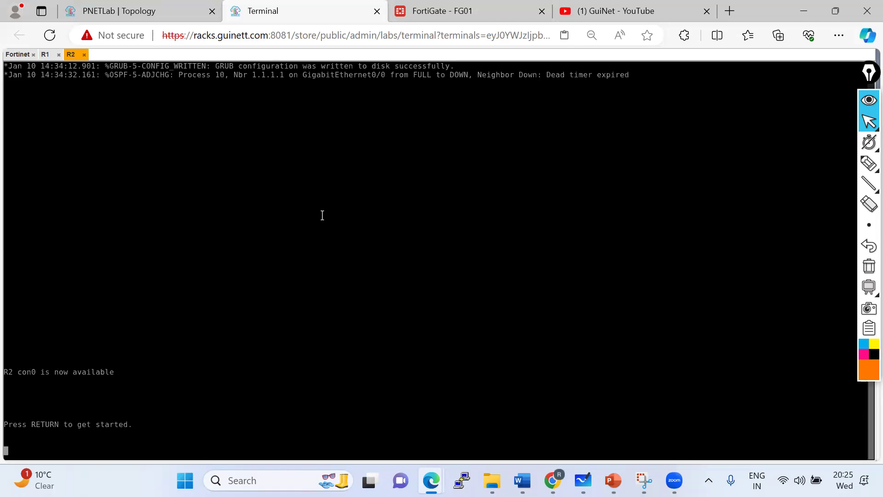
{"action": "key", "text": "Return"}
{"action": "key", "text": "Return"}
{"action": "key", "text": "Return"}
{"action": "key", "text": "Return"}
{"action": "key", "text": "Return"}
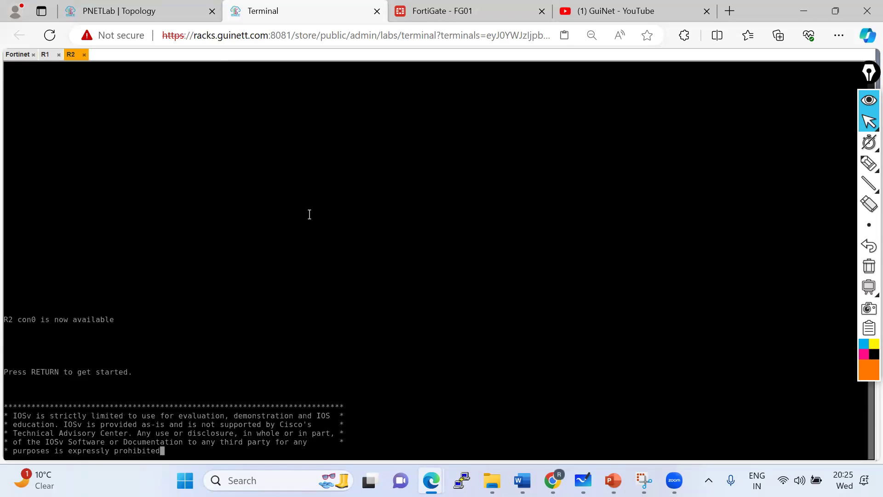
On R2, enter privileged mode and global configuration, and start the BGP process with "router bgp 200".
{"action": "type", "text": "en"}
{"action": "key", "text": "Return"}
{"action": "key", "text": "Return"}
{"action": "key", "text": "Return"}
{"action": "type", "text": "c"}
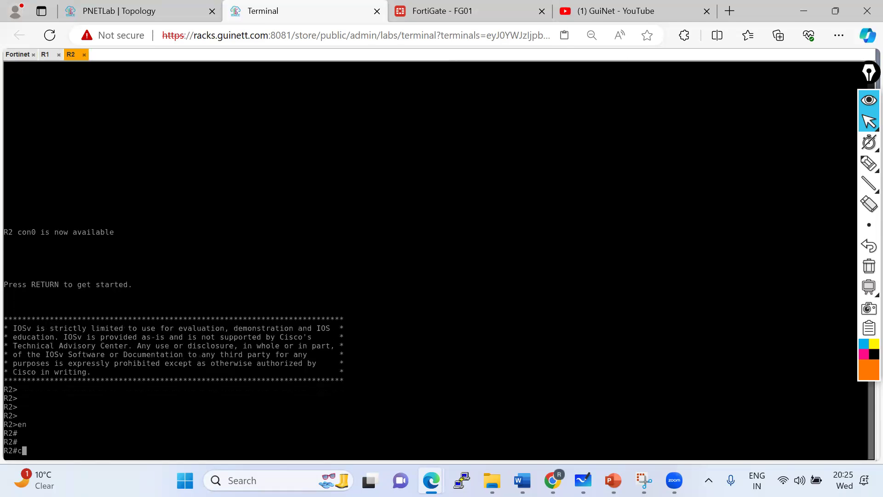
{"action": "type", "text": "onf t"}
{"action": "key", "text": "Return"}
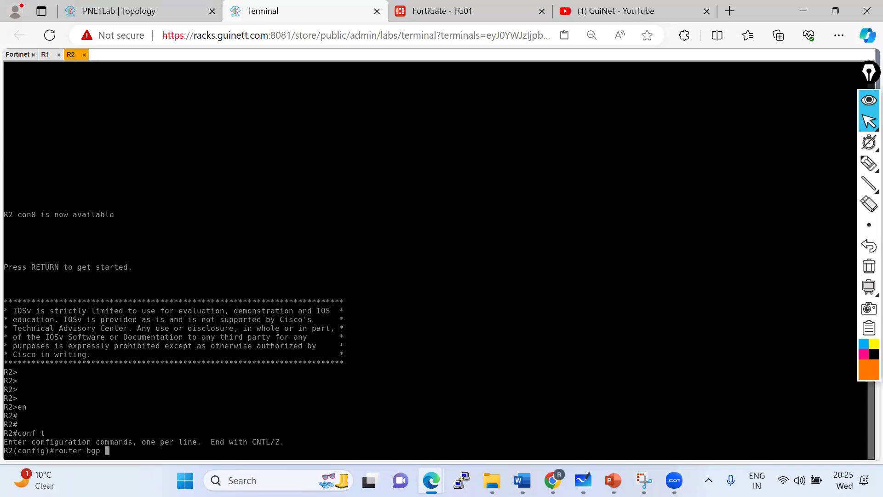
{"action": "type", "text": "router bgp 200"}
{"action": "key", "text": "Return"}
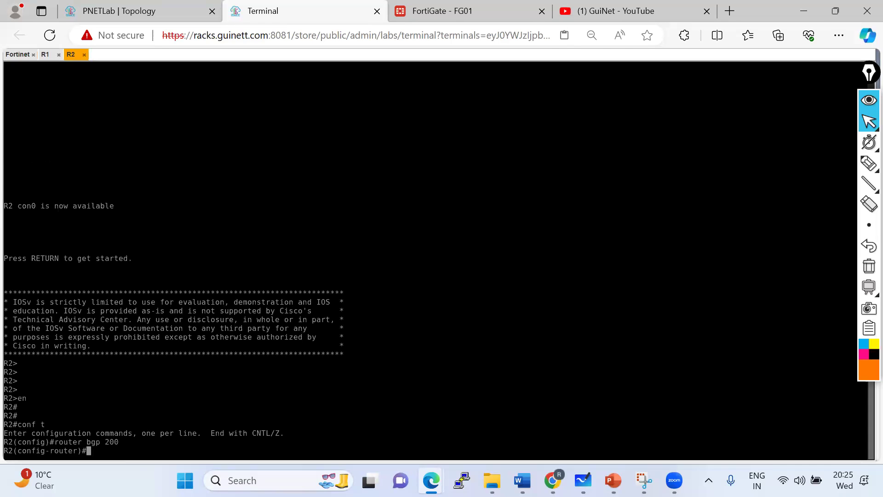
On R2, add BGP neighbor 10.10.10.1 with "remote-as 100".
{"action": "type", "text": "nei"}
{"action": "key", "text": "Tab"}
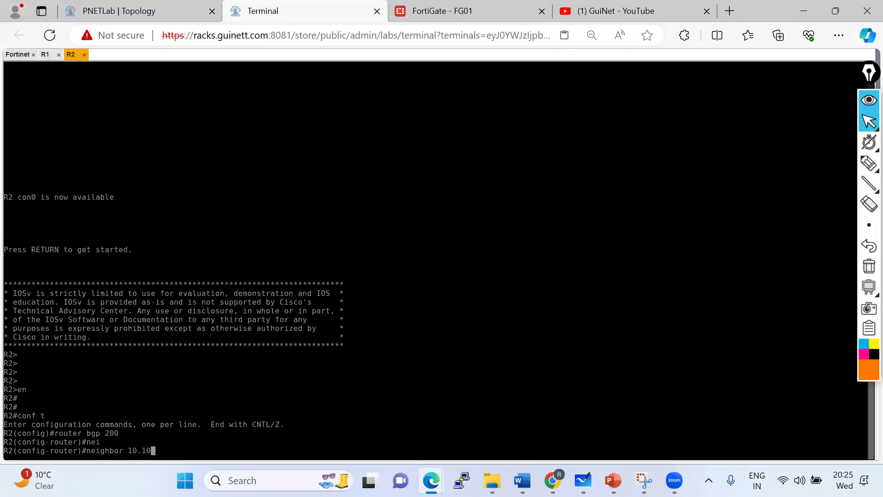
{"action": "type", "text": "10.10.10.1 remot"}
{"action": "key", "text": "Tab"}
{"action": "type", "text": "100"}
{"action": "key", "text": "Return"}
Leave configuration mode on R2 and save its configuration with "wr".
{"action": "key", "text": "Return"}
{"action": "key", "text": "ctrl+z"}
{"action": "key", "text": "Return"}
{"action": "type", "text": "wr"}
{"action": "key", "text": "Return"}
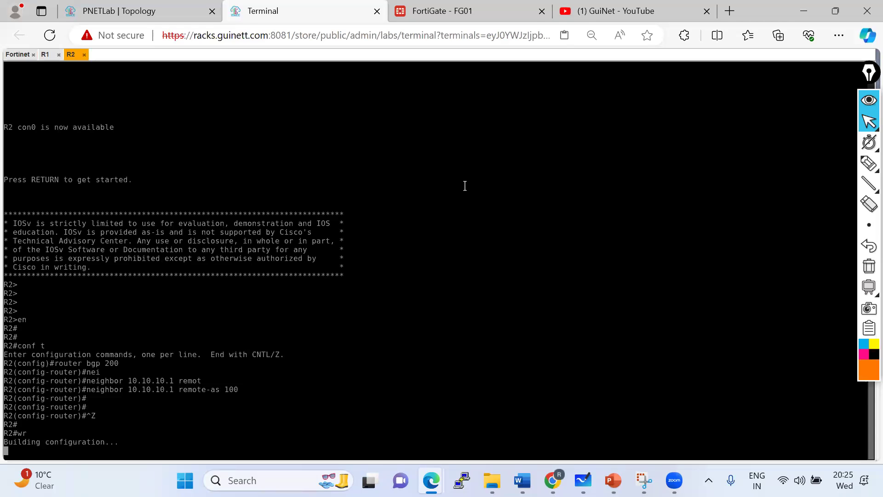
Run "sh ip bgp summary" on R2 and highlight the row of neighbor 10.10.10.1.
{"action": "left_click", "coordinate": [483, 9]}
{"action": "left_click", "coordinate": [286, 11]}
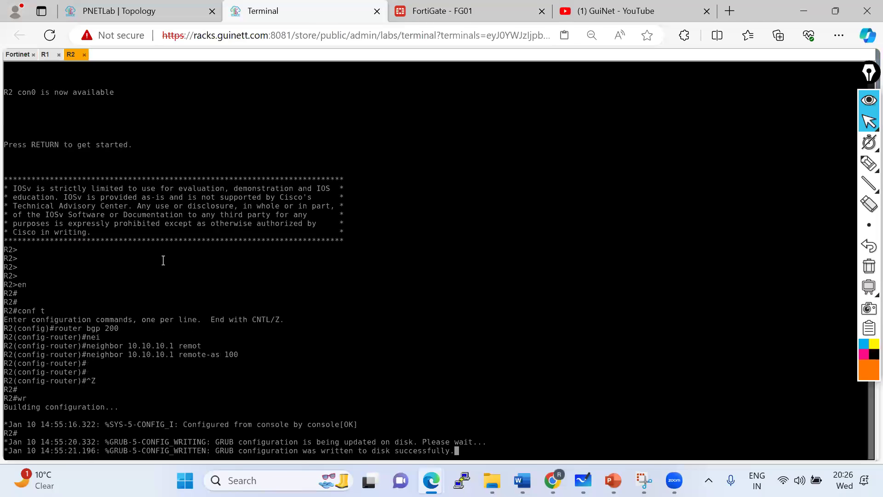
{"action": "key", "text": "Return"}
{"action": "key", "text": "Return"}
{"action": "key", "text": "Return"}
{"action": "key", "text": "Return"}
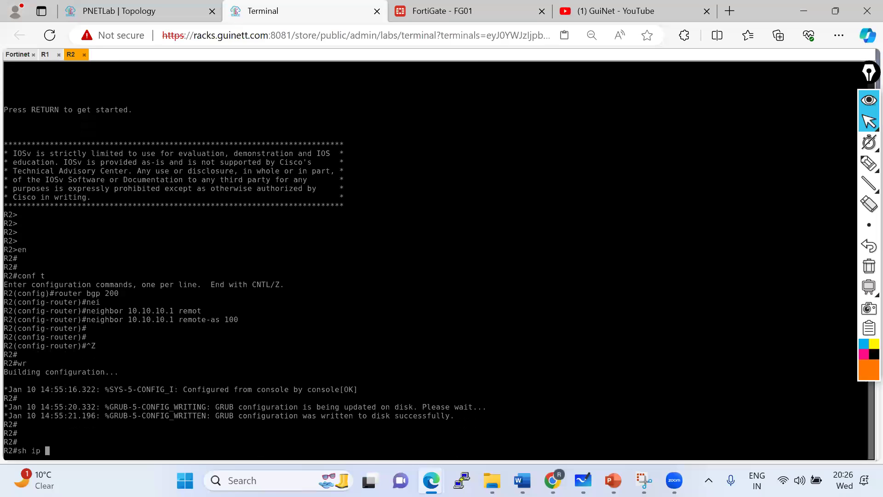
{"action": "type", "text": "sh ip bgp sum"}
{"action": "key", "text": "Tab"}
{"action": "key", "text": "Return"}
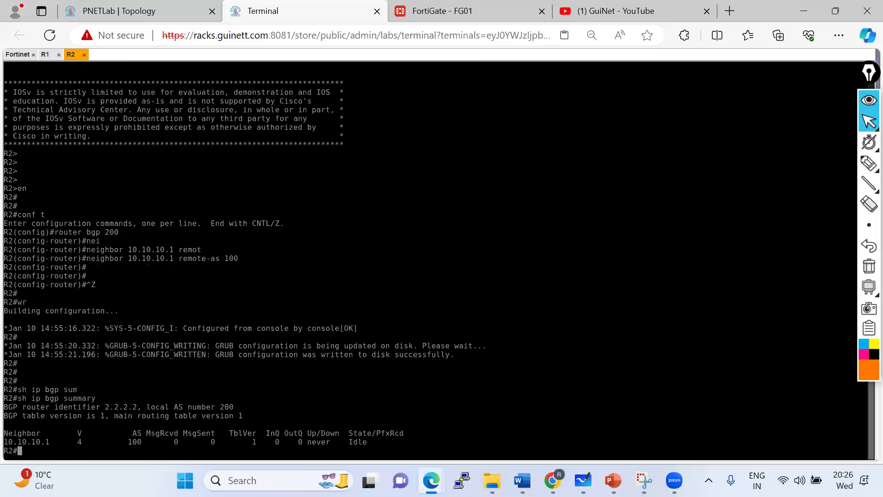
{"action": "left_click_drag", "start_coordinate": [12, 441], "coordinate": [395, 442]}
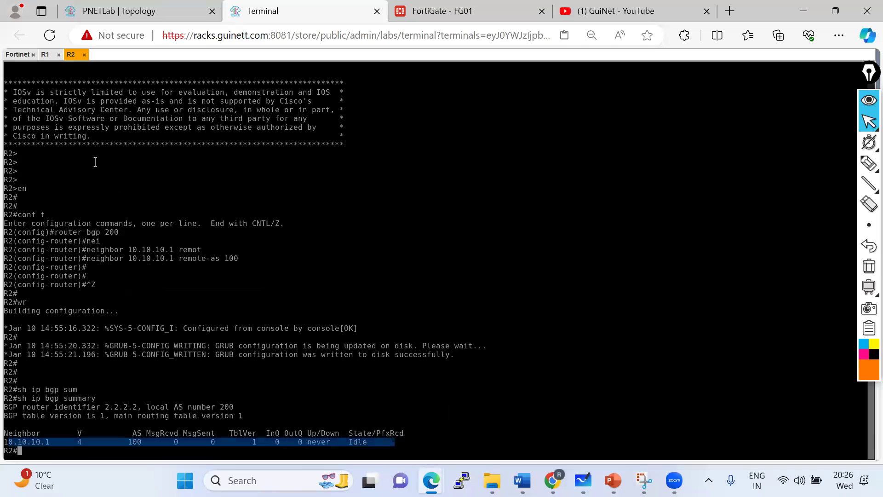
Run "sh ip bgp summary" on R1 and highlight the neighbor table to check the peering state.
{"action": "left_click", "coordinate": [44, 54]}
{"action": "key", "text": "Return"}
{"action": "key", "text": "Return"}
{"action": "key", "text": "Return"}
{"action": "key", "text": "Return"}
{"action": "type", "text": "sh ip bgp s"}
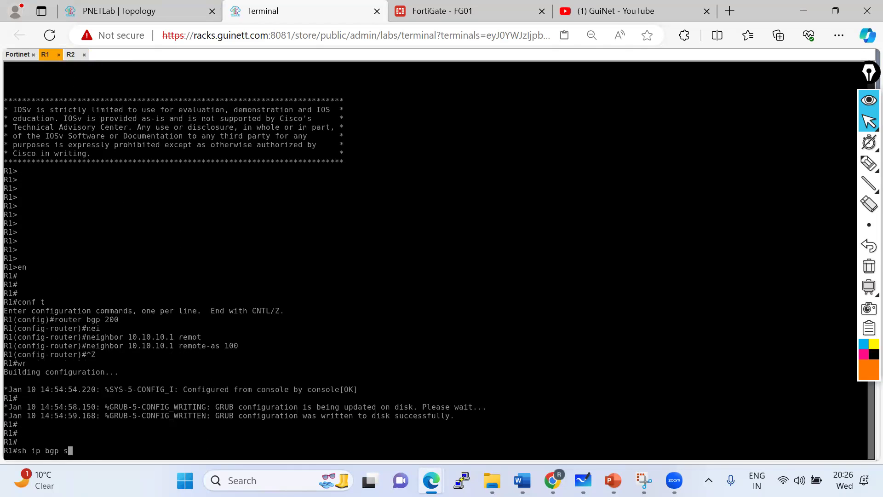
{"action": "type", "text": "um"}
{"action": "key", "text": "Return"}
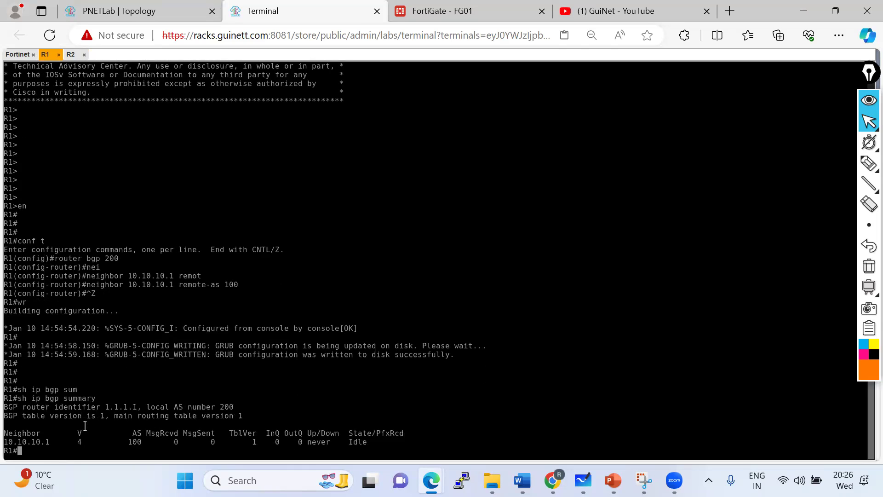
{"action": "left_click_drag", "start_coordinate": [31, 439], "coordinate": [430, 422]}
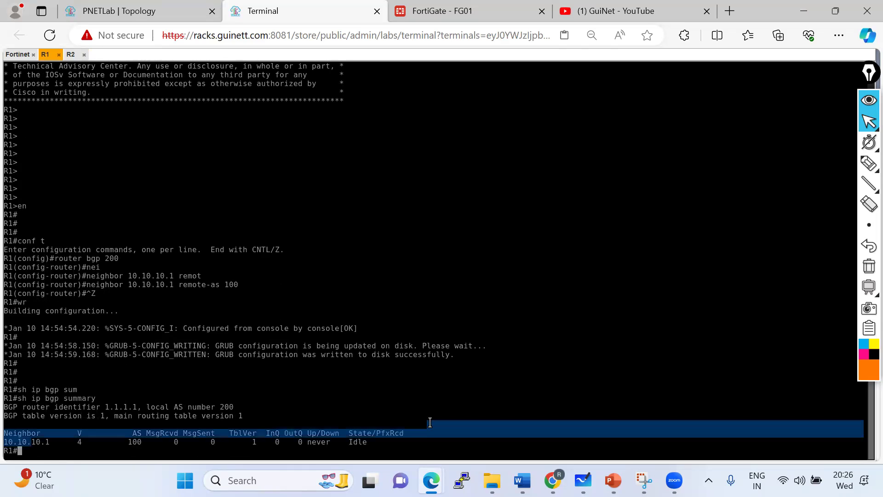
Switch to the FortiGate's BGP settings, check the lab topology, and set the local AS to 100.
{"action": "left_click", "coordinate": [462, 13]}
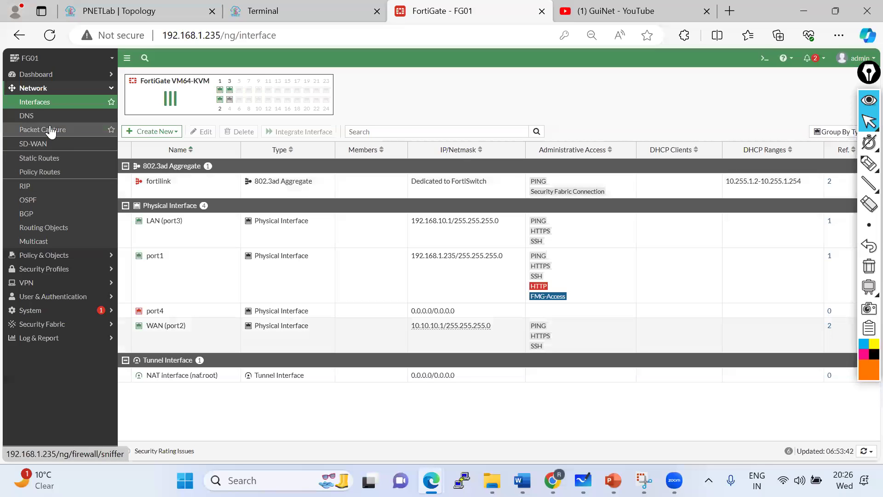
{"action": "left_click", "coordinate": [35, 213]}
{"action": "left_click", "coordinate": [144, 98]}
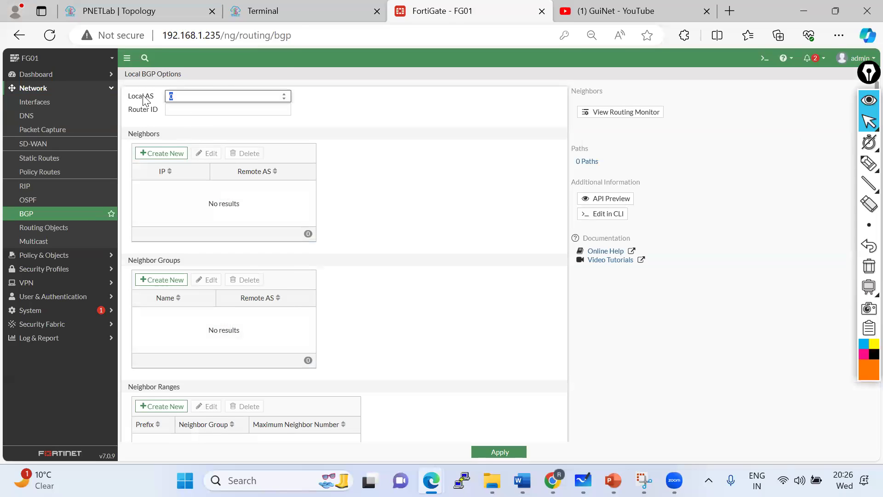
{"action": "left_click", "coordinate": [298, 6]}
{"action": "left_click", "coordinate": [166, 4]}
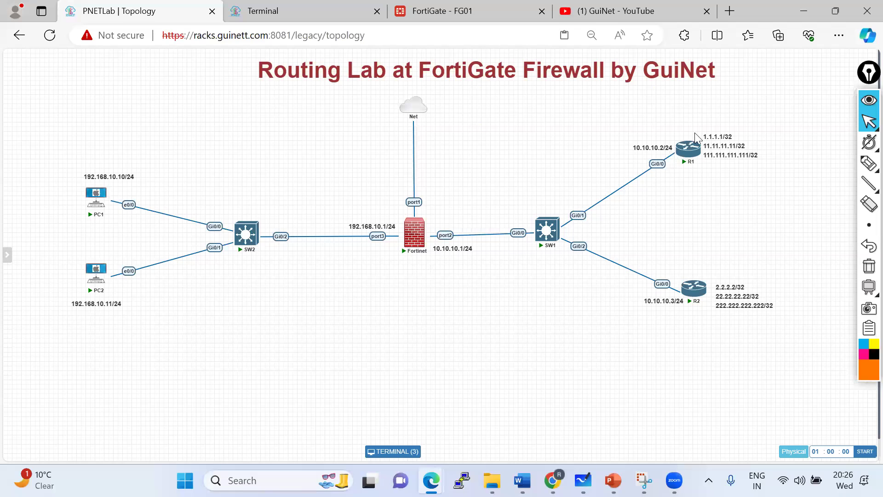
{"action": "left_click", "coordinate": [492, 8]}
{"action": "type", "text": "100"}
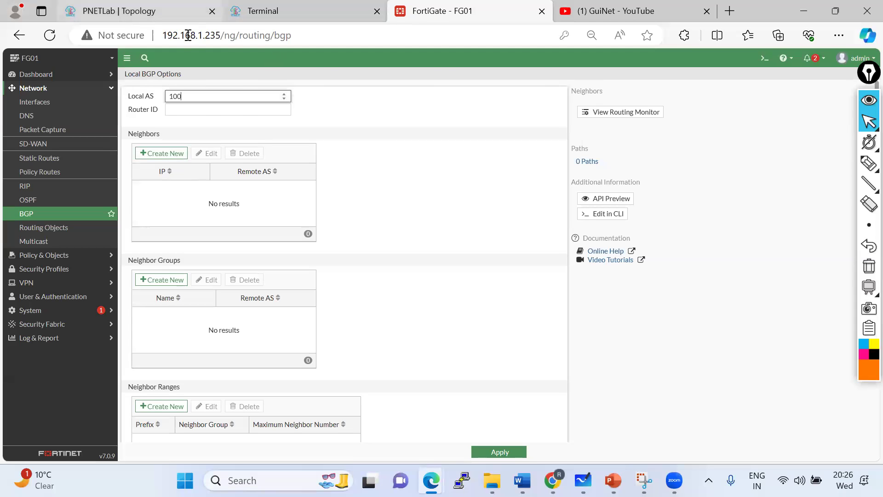
Check R1's address in the topology, then add FortiGate BGP neighbor 10.10.10.2 with remote AS 200 and a blank password.
{"action": "left_click", "coordinate": [144, 14]}
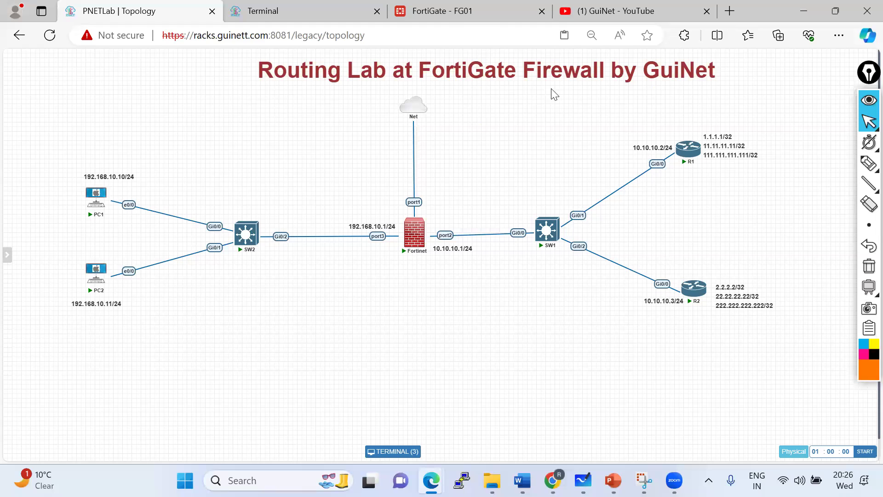
{"action": "left_click", "coordinate": [456, 19]}
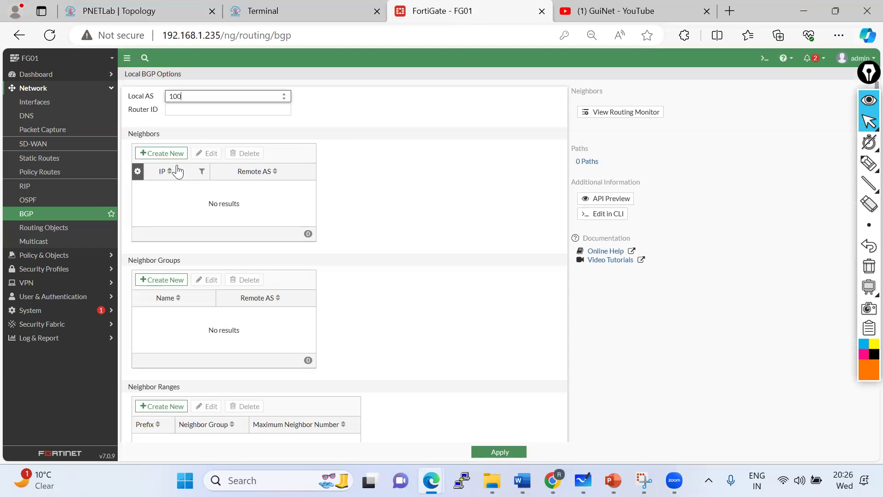
{"action": "left_click", "coordinate": [164, 155]}
{"action": "left_click", "coordinate": [518, 98]}
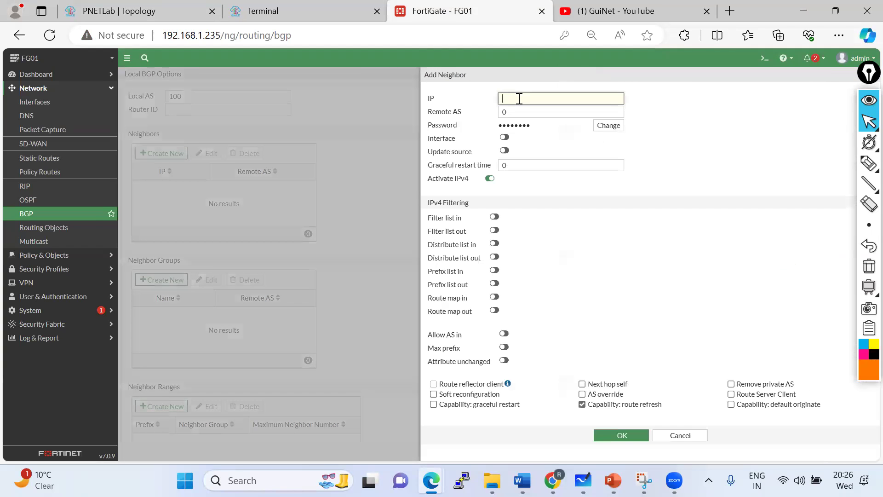
{"action": "type", "text": "10"}
{"action": "type", "text": ".10.10.2"}
{"action": "key", "text": "ctrl+a"}
{"action": "key", "text": "ctrl+c"}
{"action": "key", "text": "Tab"}
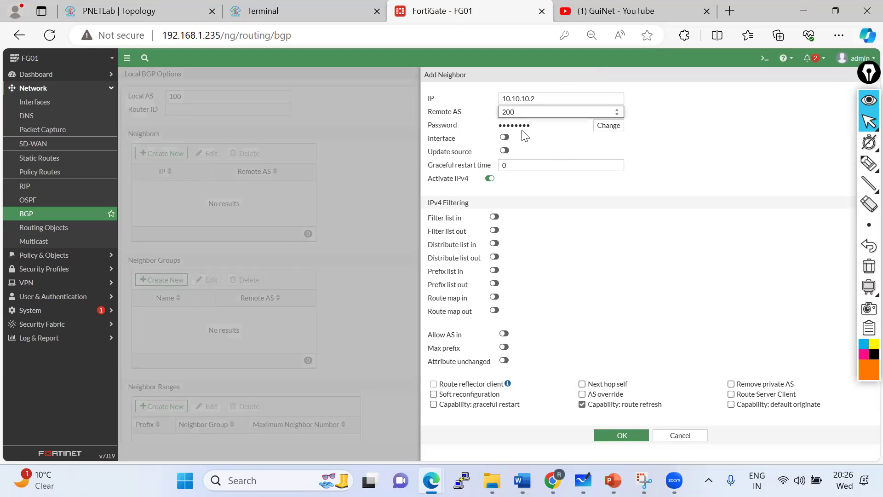
{"action": "left_click", "coordinate": [608, 126]}
{"action": "left_click", "coordinate": [618, 126]}
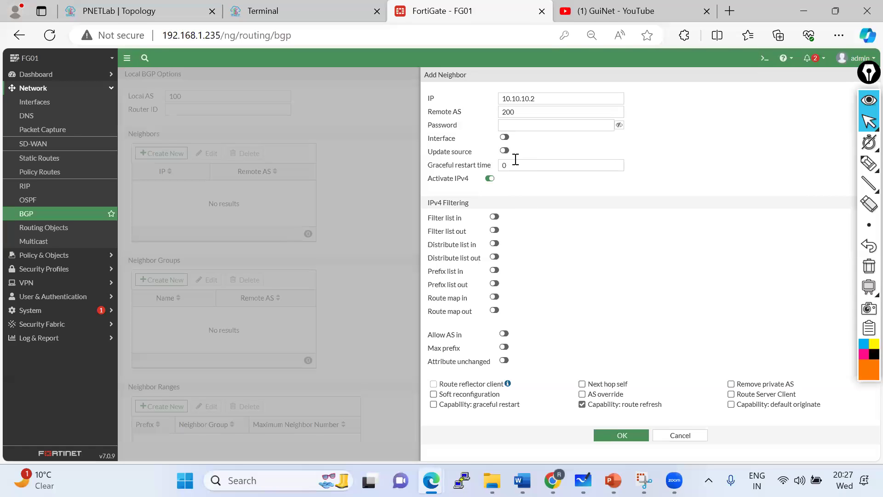
{"action": "left_click", "coordinate": [616, 437]}
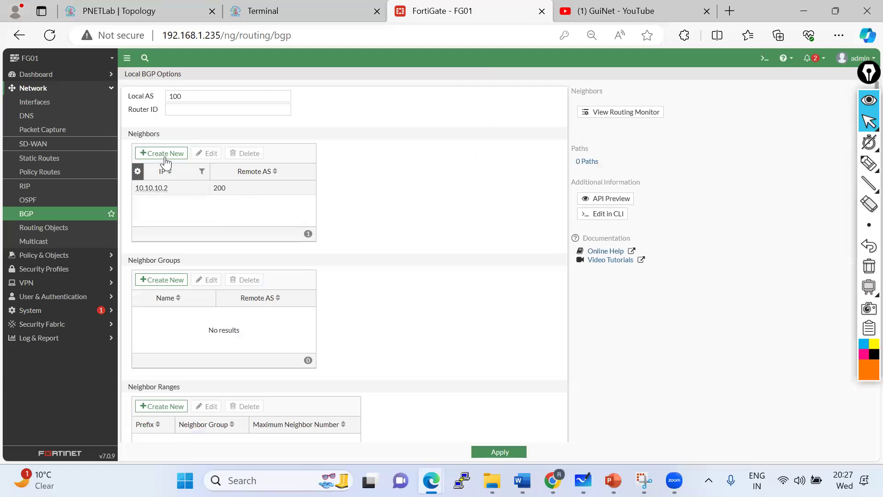
Add a second FortiGate BGP neighbor, 10.10.10.3, with remote AS 200.
{"action": "left_click", "coordinate": [165, 155]}
{"action": "left_click", "coordinate": [526, 99]}
{"action": "key", "text": "ctrl+v"}
{"action": "key", "text": "BackSpace"}
{"action": "type", "text": "3"}
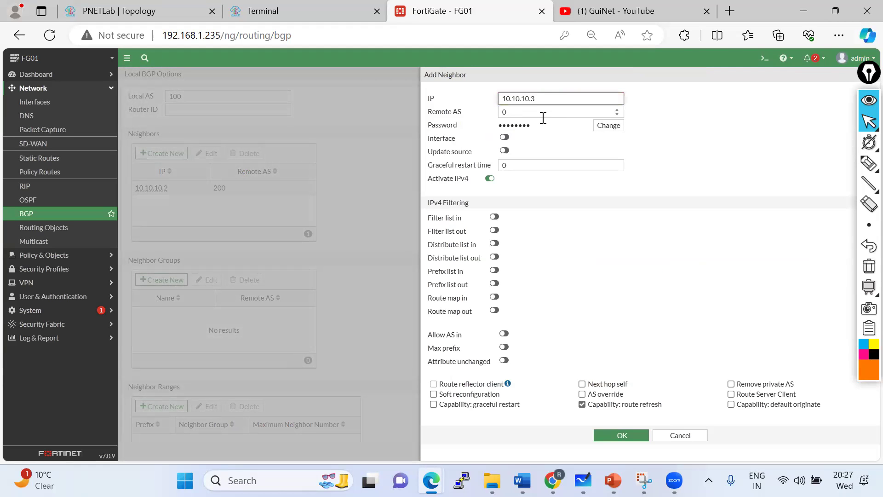
{"action": "key", "text": "Tab"}
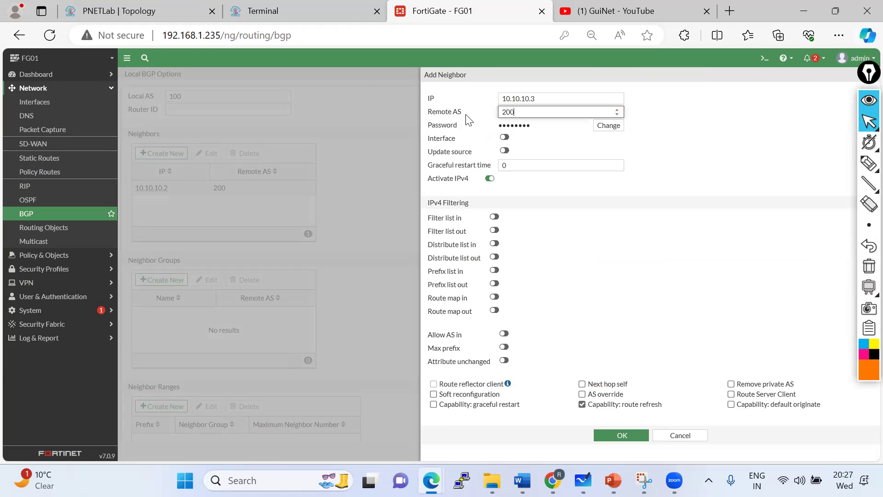
{"action": "left_click", "coordinate": [612, 435]}
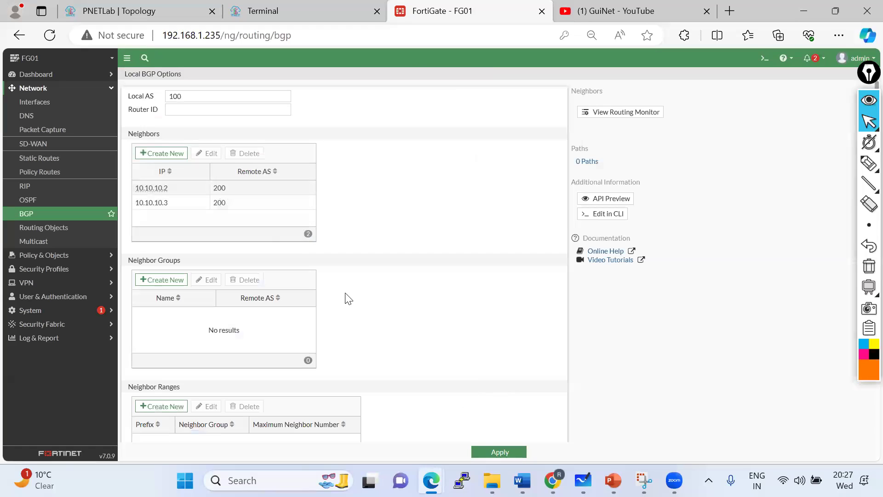
Review the network and redistribution options of the FortiGate's BGP settings and apply the configuration.
{"action": "scroll", "coordinate": [213, 183], "scroll_direction": "down", "scroll_amount": 5}
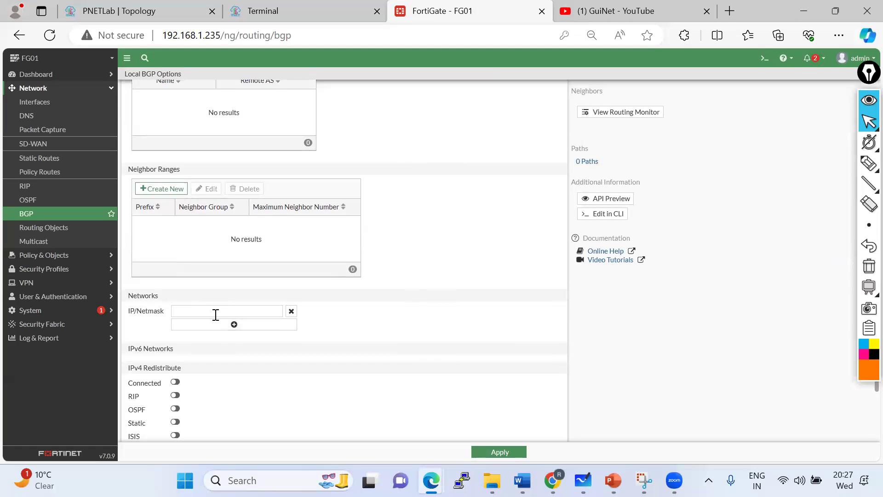
{"action": "scroll", "coordinate": [222, 324], "scroll_direction": "down", "scroll_amount": 2}
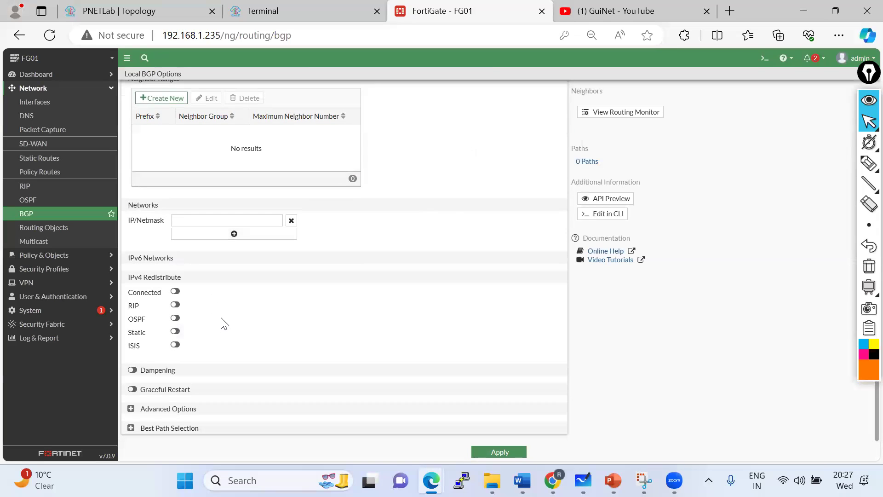
{"action": "left_click", "coordinate": [517, 452]}
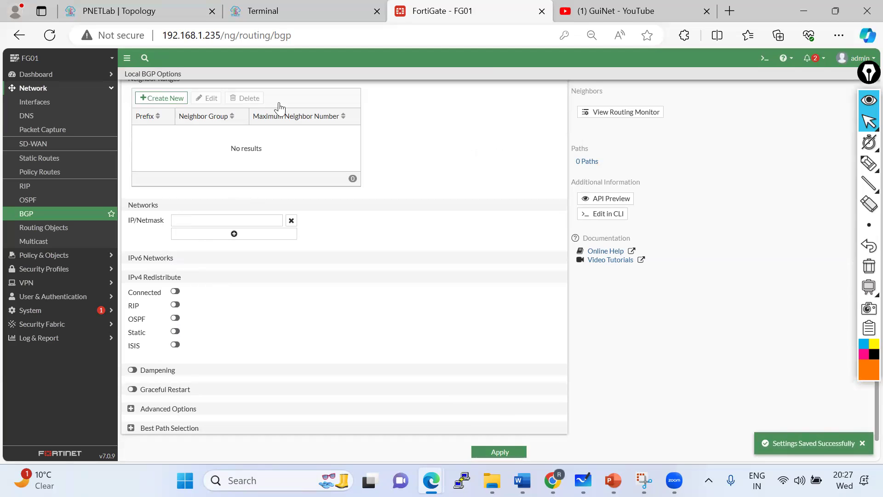
Switch to R1's console and display its BGP summary with "sh ip bgp summary".
{"action": "left_click", "coordinate": [284, 14]}
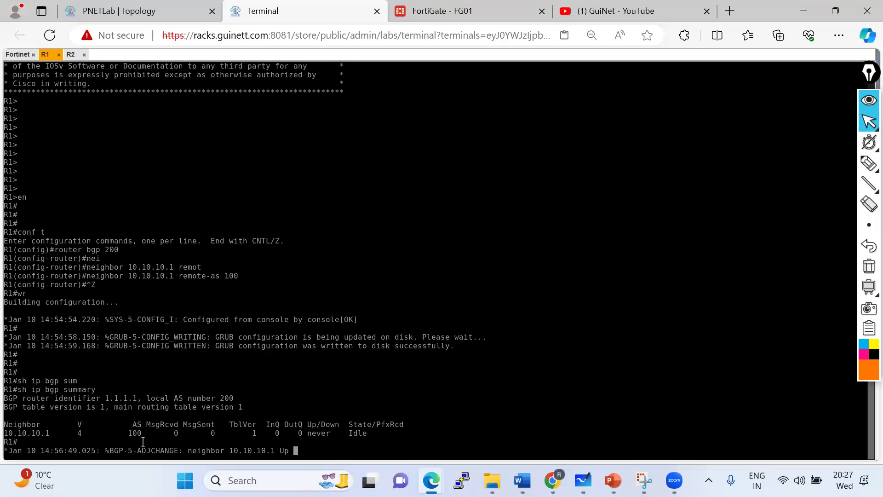
{"action": "triple_click", "coordinate": [317, 451]}
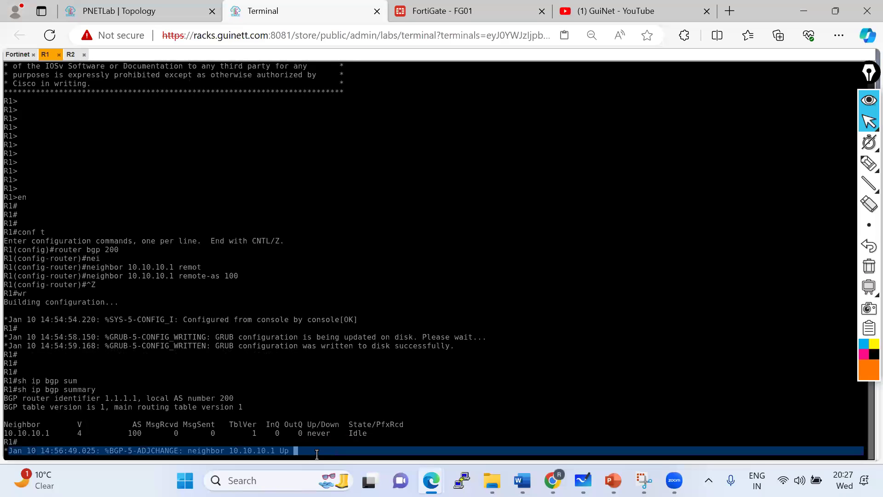
{"action": "key", "text": "Return"}
{"action": "key", "text": "Return"}
{"action": "key", "text": "Return"}
{"action": "key", "text": "Return"}
{"action": "type", "text": "sh ip bgp sum"}
{"action": "key", "text": "Tab"}
{"action": "key", "text": "Return"}
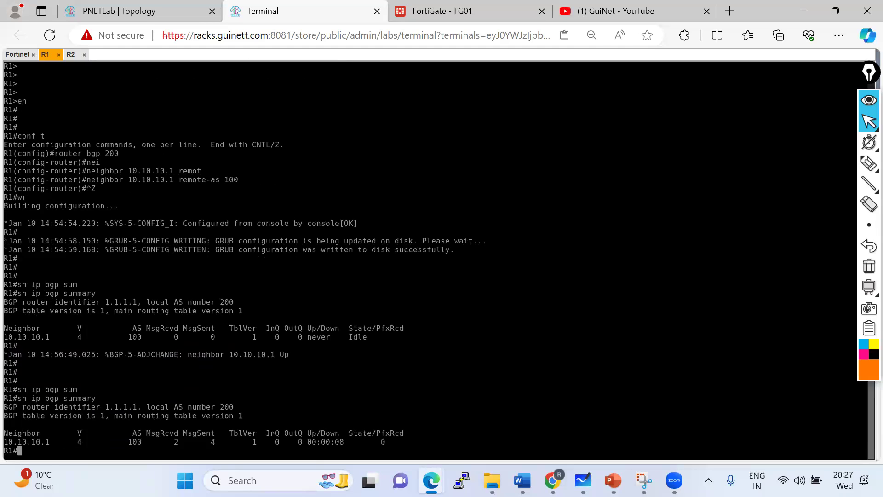
Compare neighbor 10.10.10.1's uptime and State/PfxRcd values in R1's earlier and latest BGP summaries.
{"action": "left_click_drag", "start_coordinate": [311, 441], "coordinate": [385, 439]}
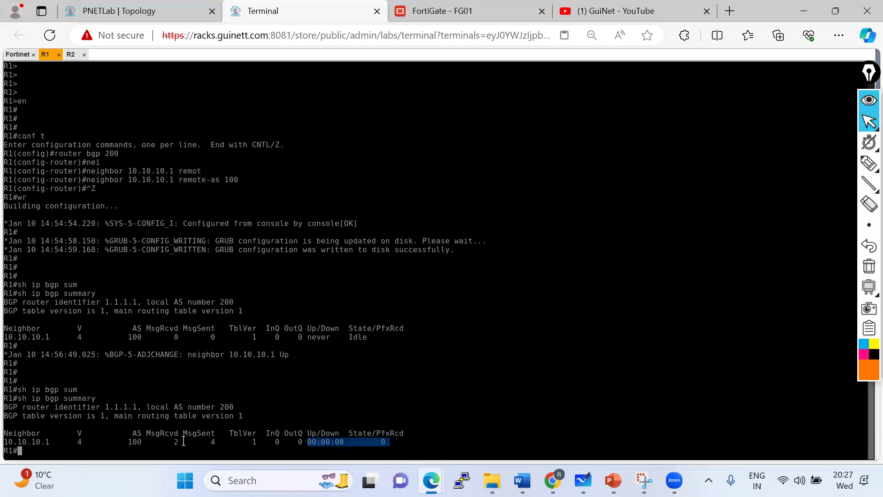
{"action": "left_click", "coordinate": [233, 442]}
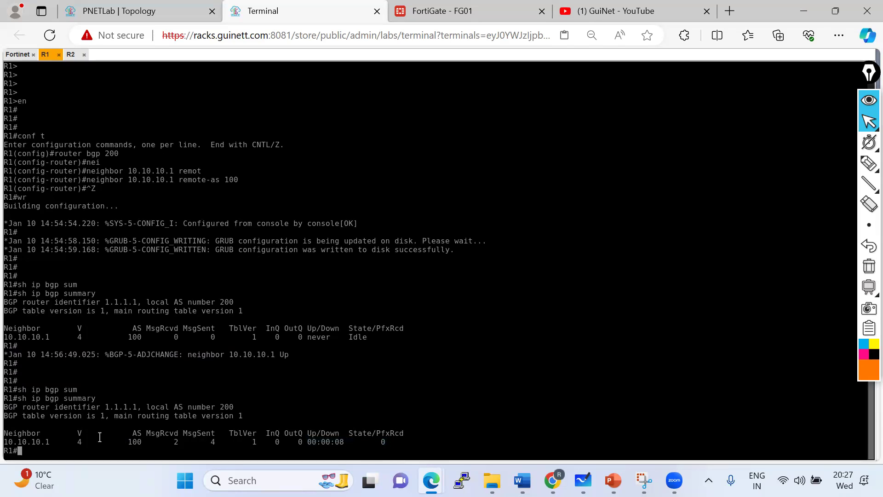
{"action": "left_click_drag", "start_coordinate": [346, 328], "coordinate": [381, 337]}
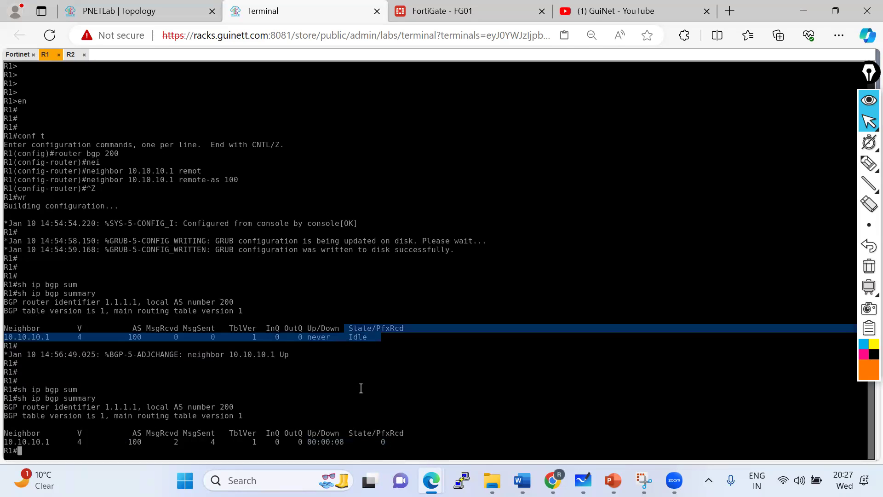
{"action": "left_click", "coordinate": [377, 442]}
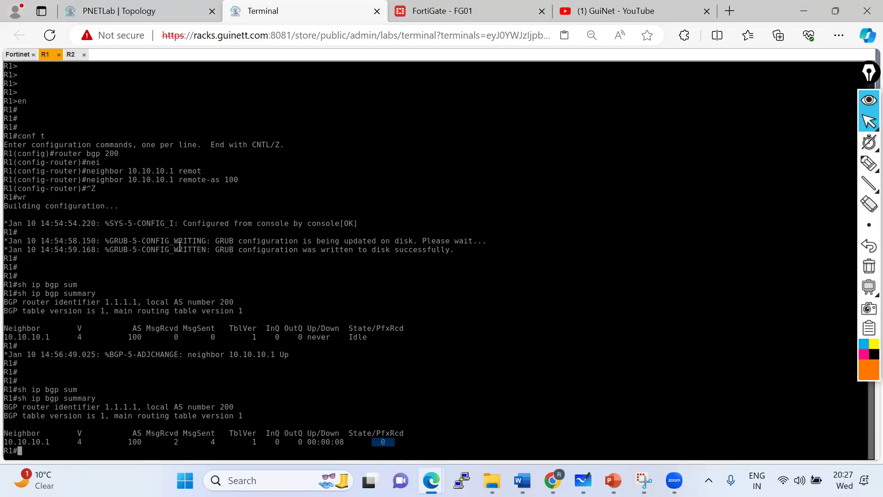
Display the BGP summary on R2 to check its peering with the FortiGate.
{"action": "left_click", "coordinate": [70, 55]}
{"action": "key", "text": "Return"}
{"action": "key", "text": "Return"}
{"action": "key", "text": "Return"}
{"action": "type", "text": "sh ip bgp sum"}
{"action": "key", "text": "Return"}
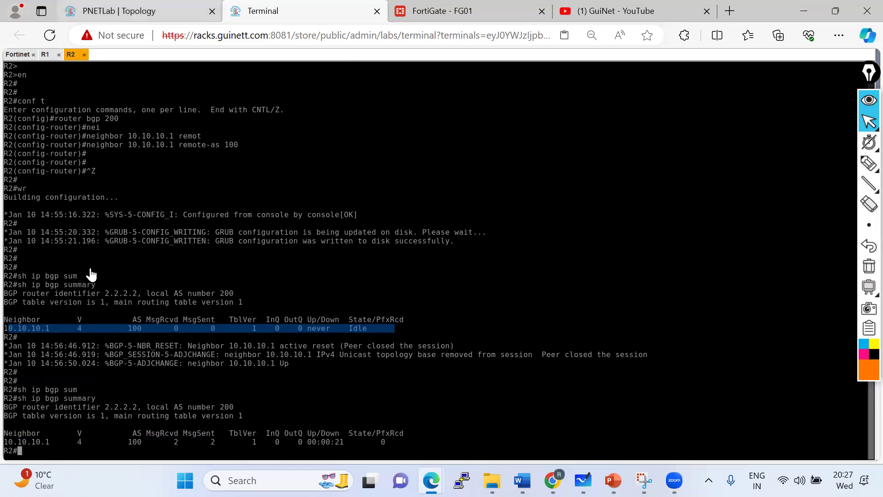
Open PC1's console from the lab topology and enter privileged EXEC mode.
{"action": "left_click", "coordinate": [121, 12]}
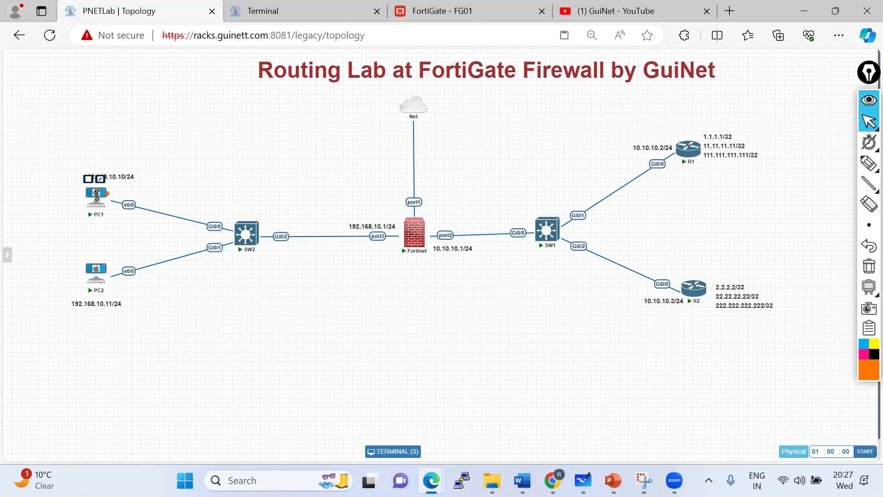
{"action": "left_click", "coordinate": [96, 195]}
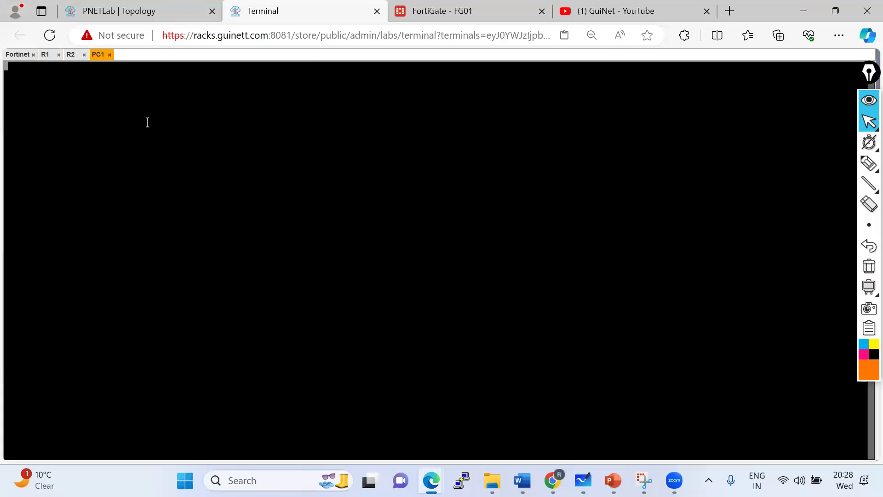
{"action": "key", "text": "Return"}
{"action": "key", "text": "Return"}
{"action": "key", "text": "Return"}
{"action": "key", "text": "Return"}
{"action": "key", "text": "Return"}
{"action": "type", "text": "en"}
{"action": "key", "text": "Return"}
{"action": "key", "text": "Return"}
{"action": "key", "text": "Return"}
Ping R1's loopback 1.1.1.1 from PC1.
{"action": "type", "text": "ping "}
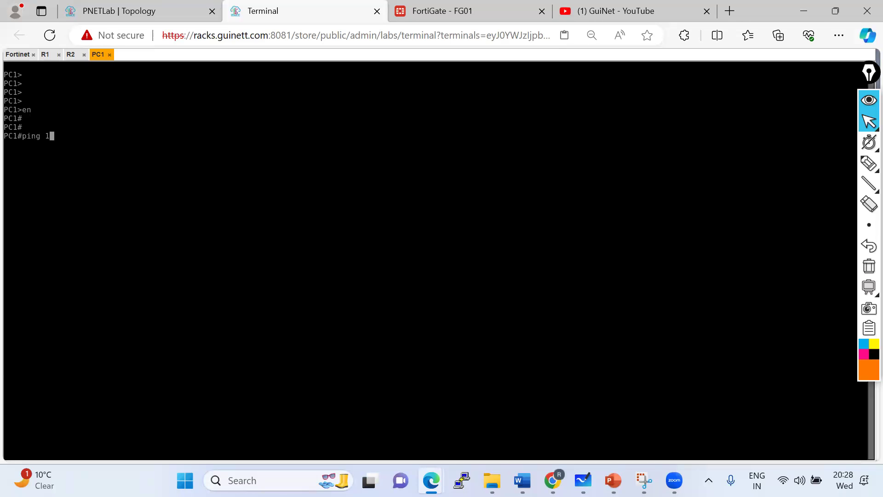
{"action": "type", "text": "1.1.1.1"}
{"action": "key", "text": "Return"}
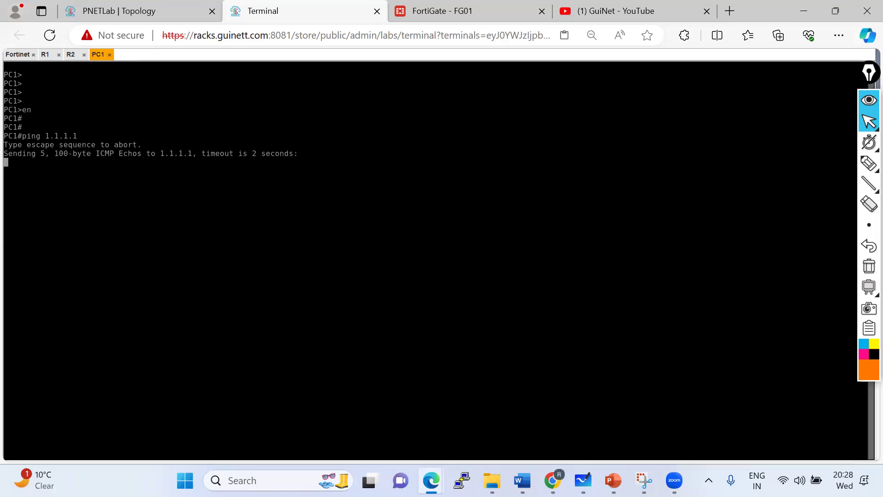
Check the lab topology, then open the full routing table from the FortiGate's network dashboard to examine its route types.
{"action": "left_click", "coordinate": [138, 11]}
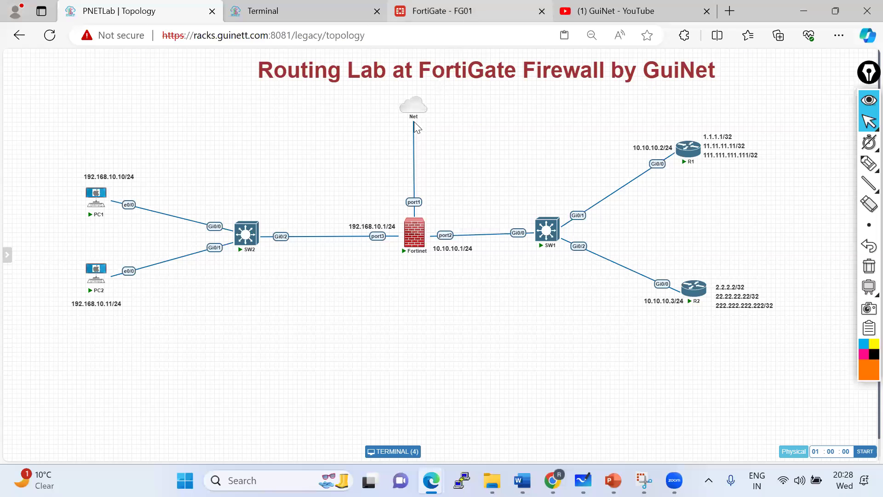
{"action": "left_click", "coordinate": [469, 12]}
{"action": "left_click", "coordinate": [46, 74]}
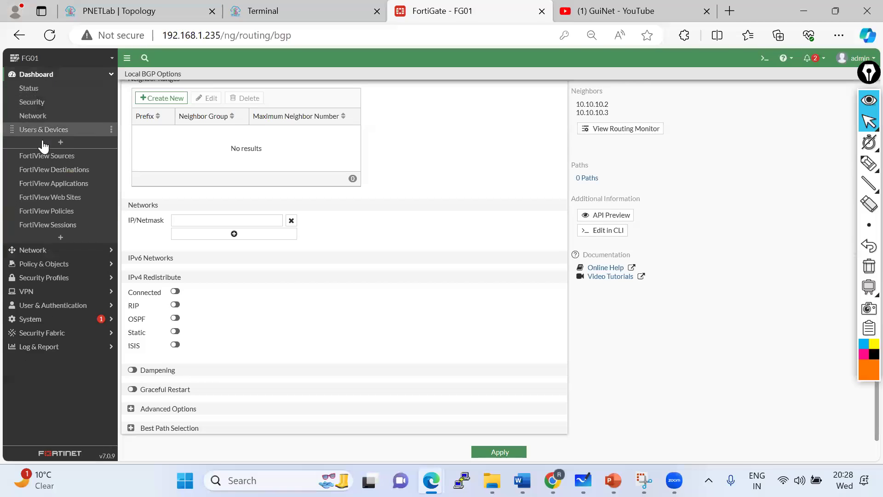
{"action": "left_click", "coordinate": [46, 117]}
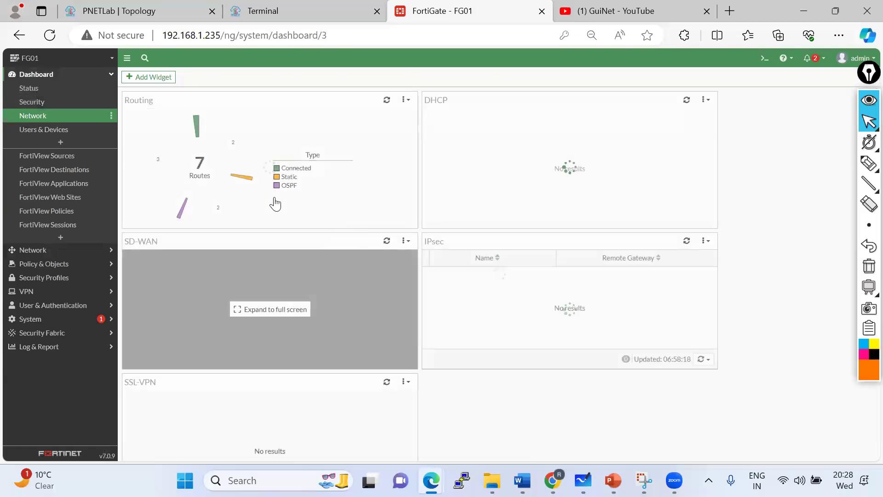
{"action": "left_click", "coordinate": [225, 172]}
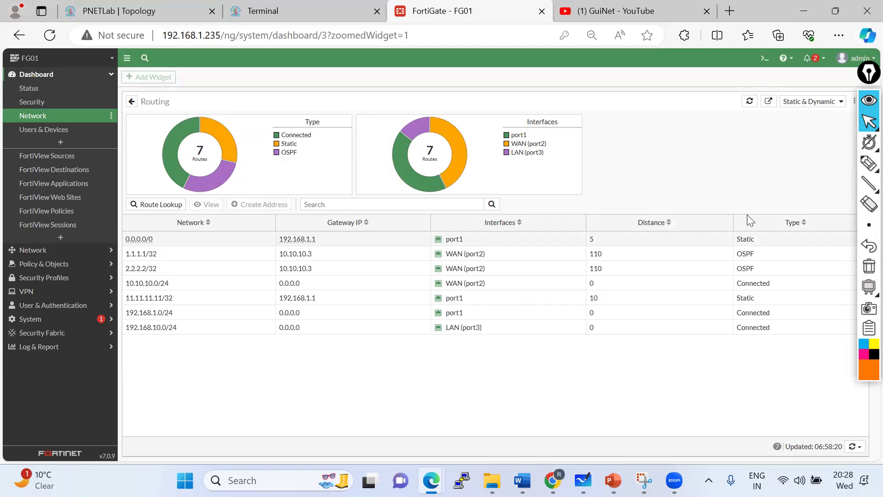
Check R1's running configuration for OSPF with "sh run | sec ospf".
{"action": "left_click", "coordinate": [260, 11]}
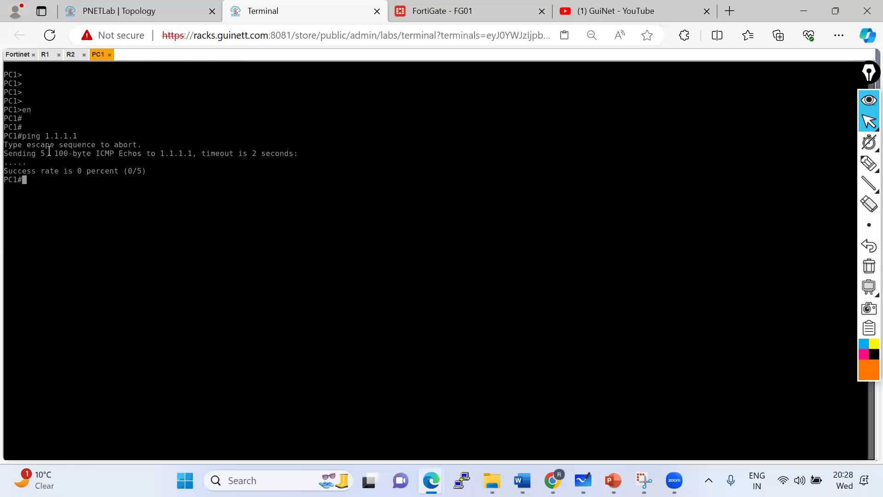
{"action": "left_click", "coordinate": [46, 54]}
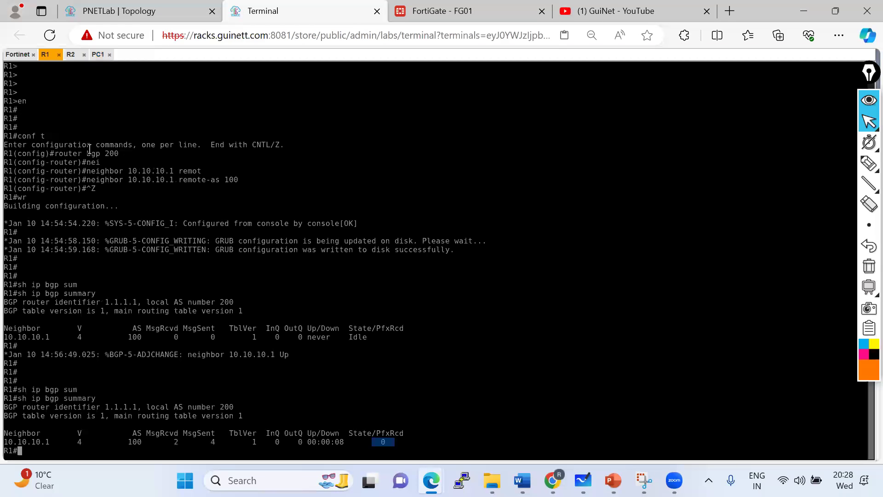
{"action": "key", "text": "Return"}
{"action": "key", "text": "Return"}
{"action": "key", "text": "Return"}
{"action": "key", "text": "Return"}
{"action": "type", "text": "sh ru"}
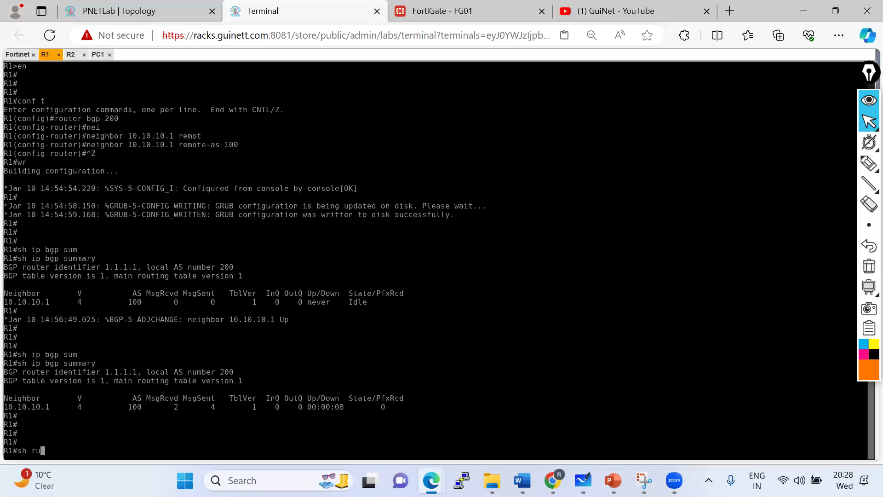
{"action": "type", "text": "n | sec ospf"}
{"action": "key", "text": "Return"}
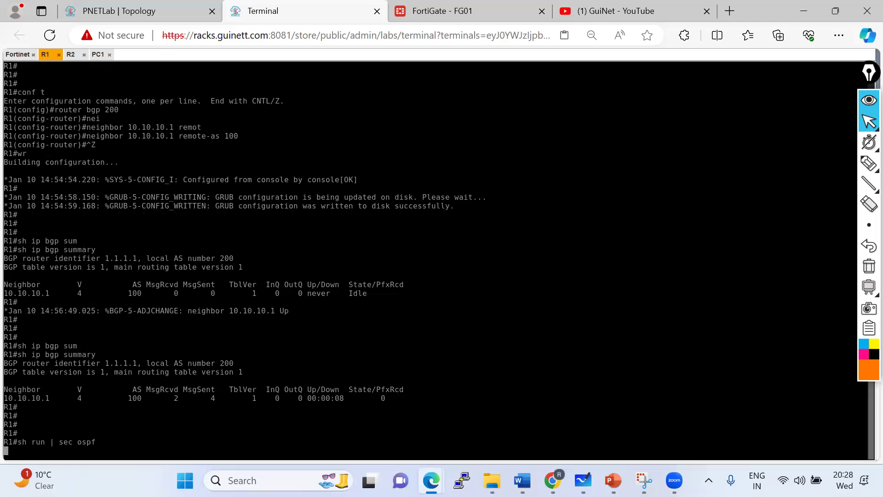
{"action": "key", "text": "Return"}
{"action": "key", "text": "Return"}
{"action": "key", "text": "Return"}
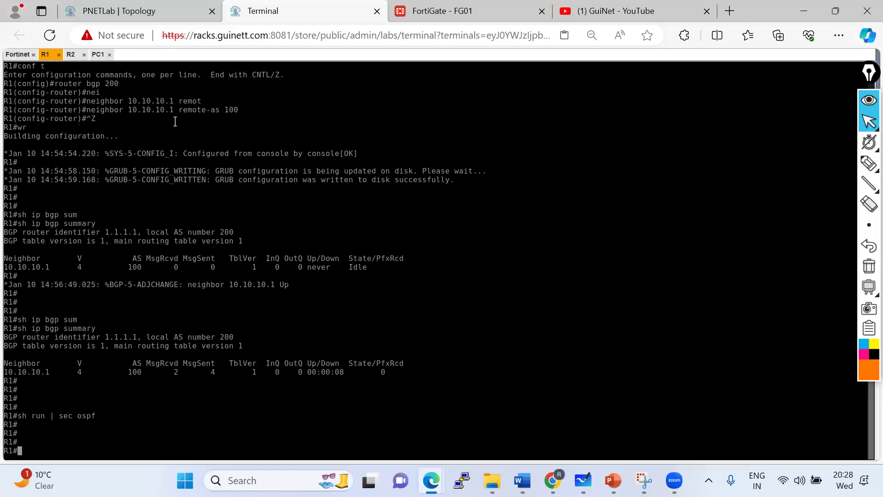
Check R2's running configuration for OSPF with "sh run | sec ospf".
{"action": "left_click", "coordinate": [70, 54]}
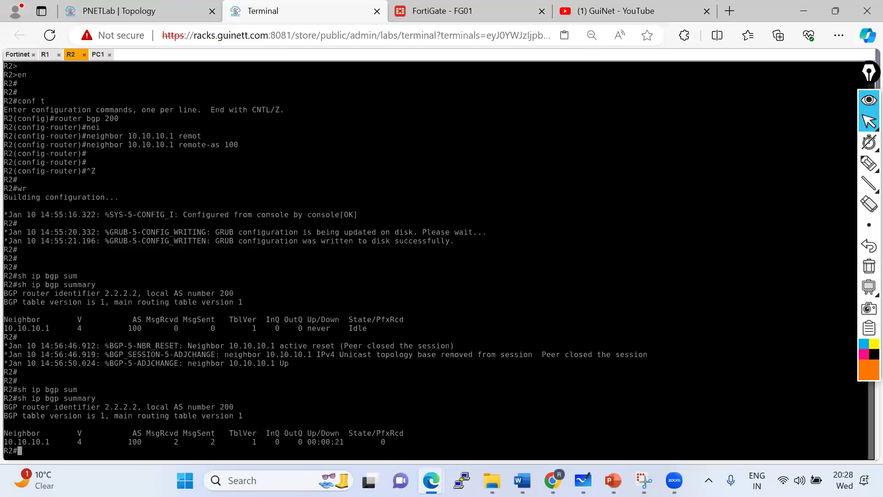
{"action": "key", "text": "Return"}
{"action": "key", "text": "Return"}
{"action": "key", "text": "Return"}
{"action": "type", "text": "sh run | se"}
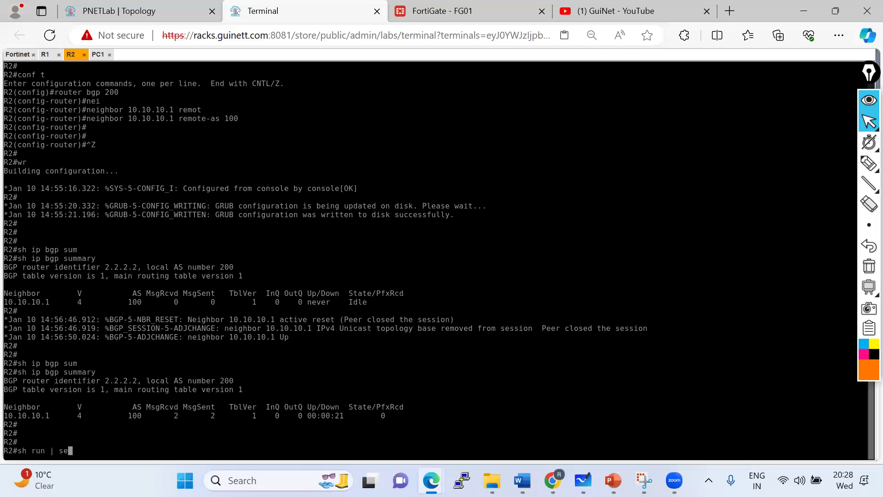
{"action": "type", "text": "c ospf"}
{"action": "key", "text": "Return"}
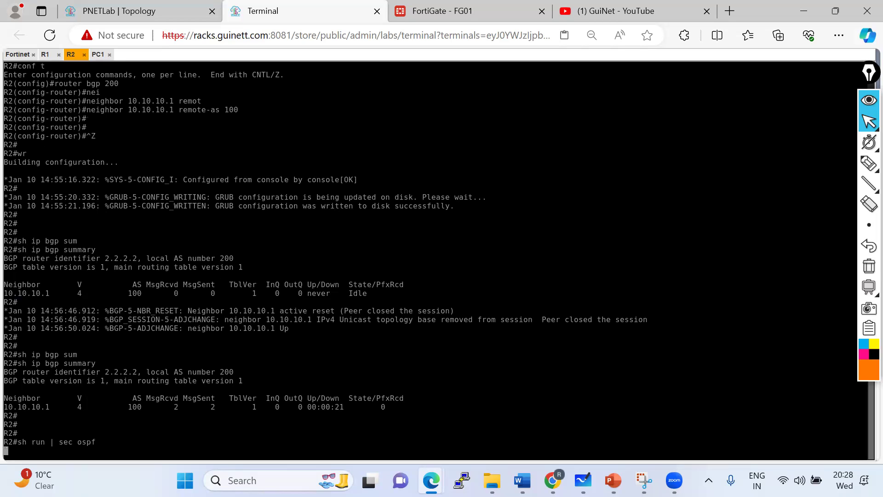
{"action": "key", "text": "Return"}
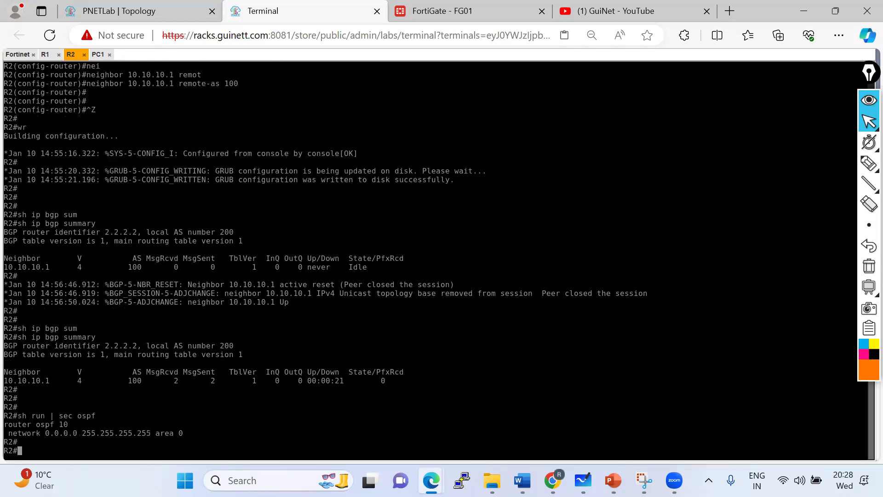
Remove OSPF process 10 from R2 in global configuration mode.
{"action": "type", "text": "conf t"}
{"action": "key", "text": "Return"}
{"action": "key", "text": "Return"}
{"action": "key", "text": "Return"}
{"action": "type", "text": "no router ospf"}
{"action": "key", "text": "Return"}
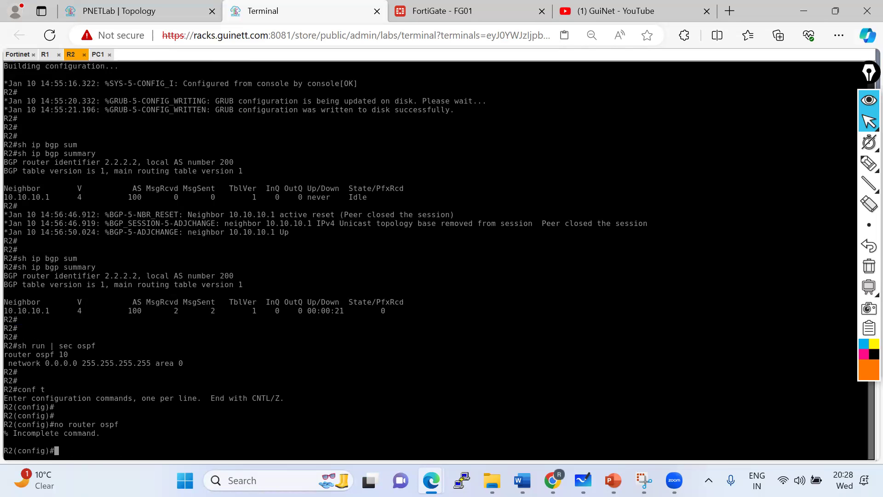
{"action": "key", "text": "Up"}
{"action": "type", "text": "10"}
{"action": "key", "text": "Return"}
{"action": "key", "text": "Return"}
{"action": "key", "text": "Return"}
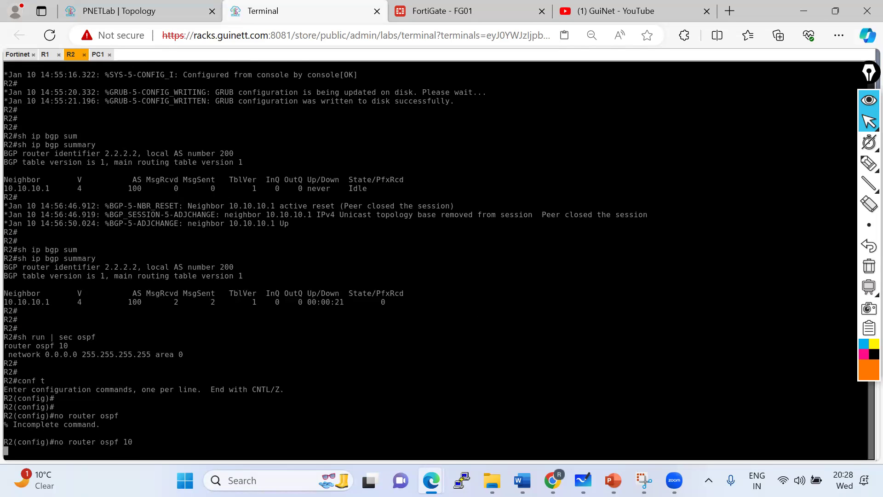
Leave configuration mode on R2 and save the configuration with "wr".
{"action": "key", "text": "ctrl+z"}
{"action": "key", "text": "Return"}
{"action": "key", "text": "Return"}
{"action": "key", "text": "Return"}
{"action": "type", "text": "wr"}
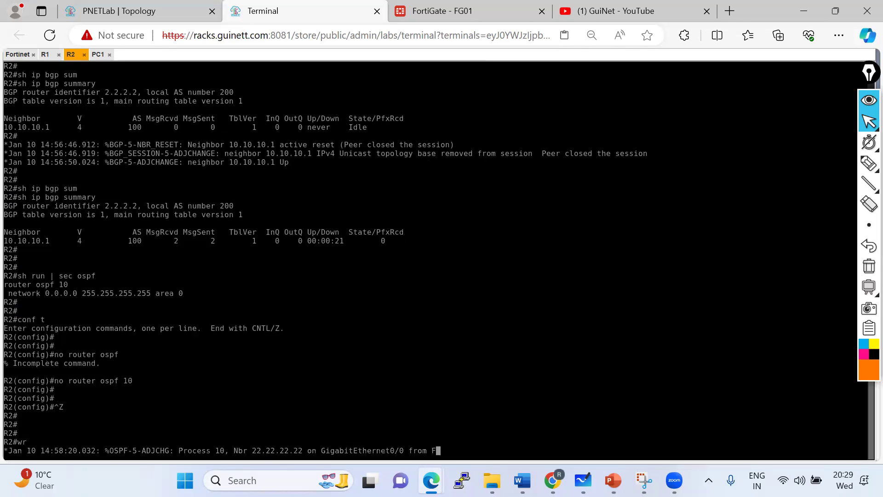
Switch to the FortiGate's OSPF settings and delete the OSPF interface entry for WAN (port2).
{"action": "left_click", "coordinate": [441, 10]}
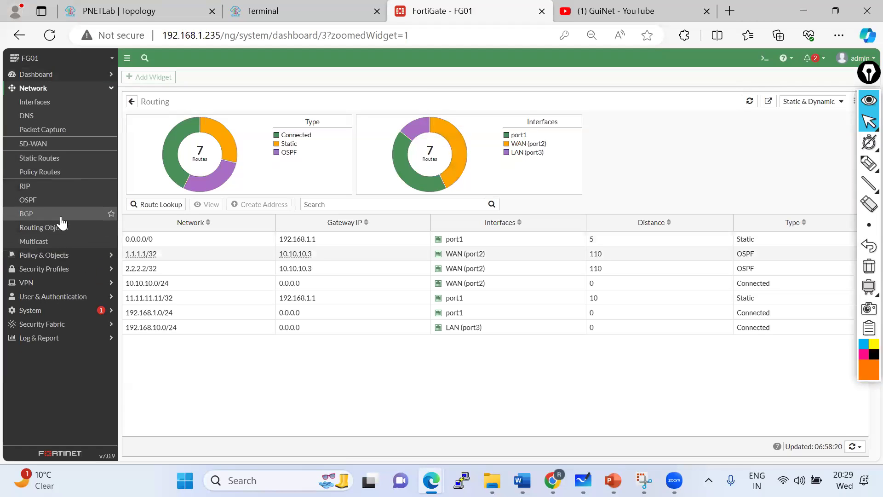
{"action": "left_click", "coordinate": [28, 199]}
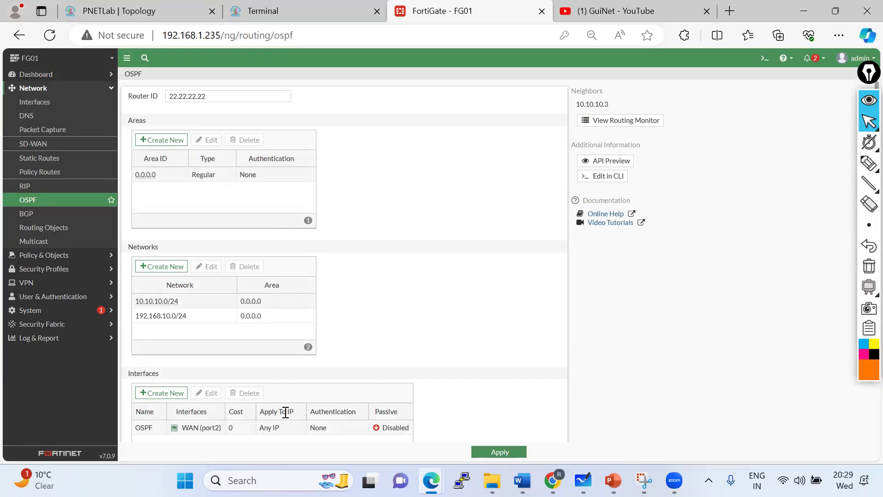
{"action": "left_click", "coordinate": [147, 429]}
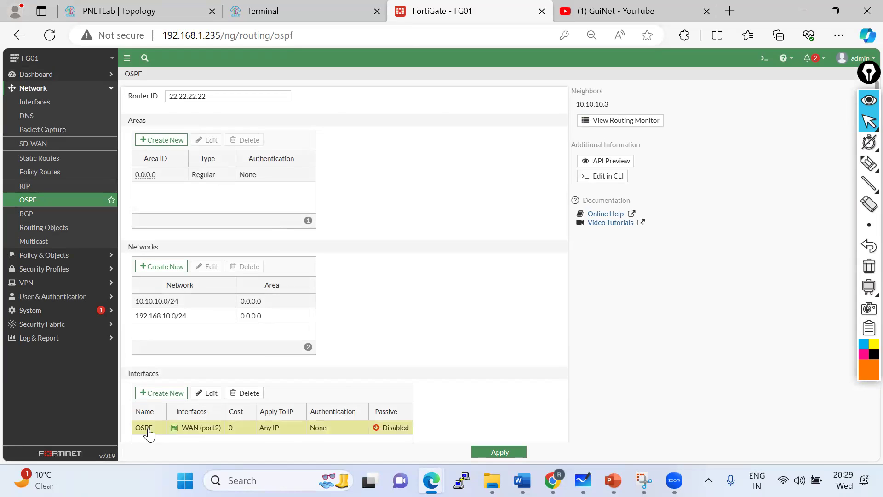
{"action": "left_click", "coordinate": [255, 393]}
{"action": "left_click", "coordinate": [730, 451]}
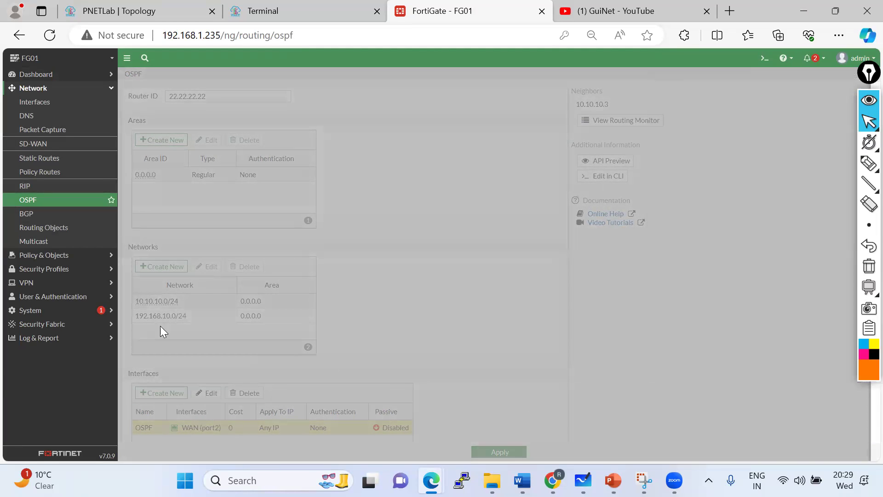
Delete the OSPF networks 192.168.10.0/24 and 10.10.10.0/24 from the FortiGate.
{"action": "left_click", "coordinate": [193, 316]}
{"action": "left_click", "coordinate": [244, 266]}
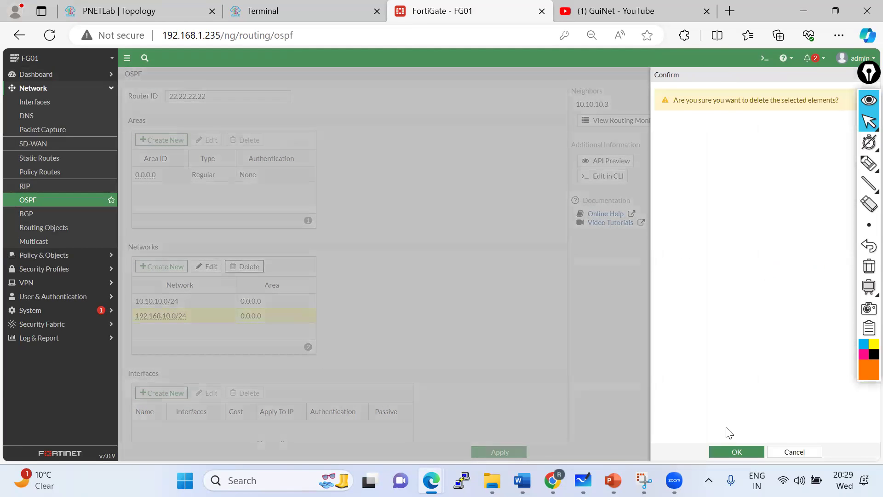
{"action": "left_click", "coordinate": [733, 452]}
{"action": "left_click", "coordinate": [168, 301]}
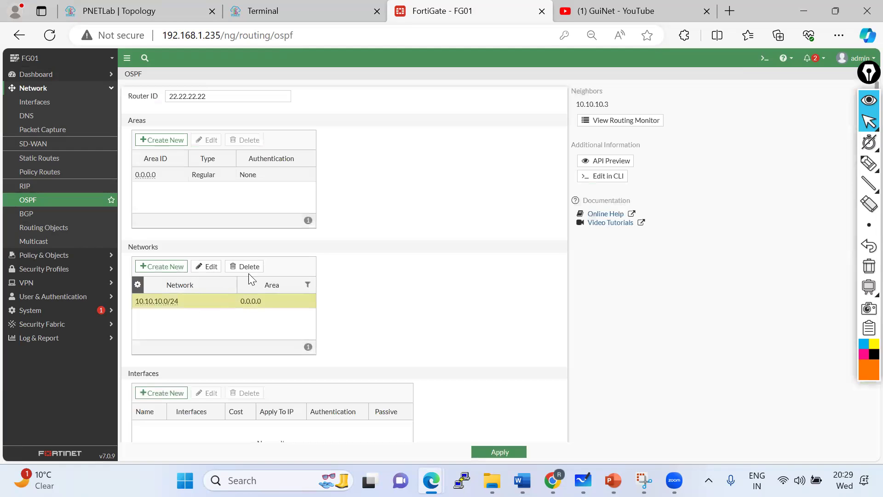
{"action": "left_click", "coordinate": [243, 266]}
{"action": "left_click", "coordinate": [740, 450]}
Delete the OSPF area 0.0.0.0 from the FortiGate, clear the OSPF router ID, and apply the settings.
{"action": "left_click", "coordinate": [158, 176]}
{"action": "left_click", "coordinate": [246, 146]}
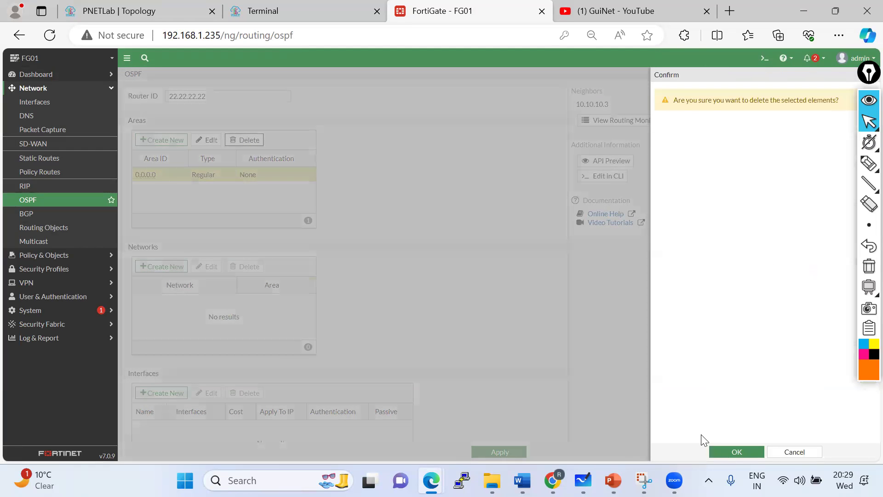
{"action": "left_click", "coordinate": [716, 448]}
{"action": "left_click_drag", "start_coordinate": [246, 102], "coordinate": [11, 102]}
{"action": "key", "text": "BackSpace"}
{"action": "left_click", "coordinate": [491, 453]}
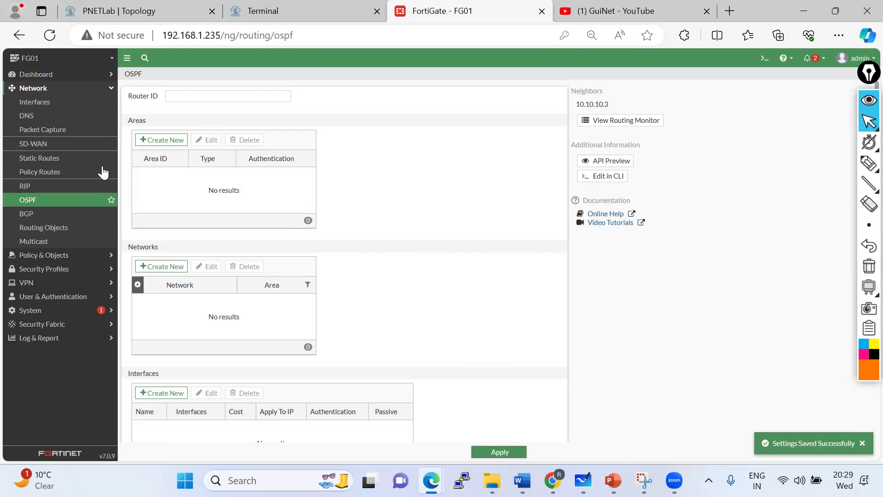
Review the FortiGate's full routing table from the network dashboard, and the LAN to WAN firewall policy.
{"action": "left_click", "coordinate": [36, 77]}
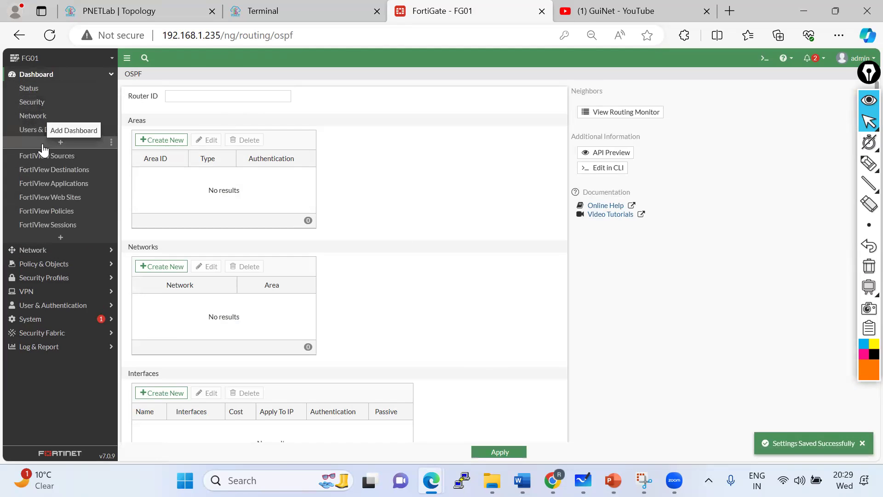
{"action": "left_click", "coordinate": [39, 120]}
{"action": "left_click", "coordinate": [244, 168]}
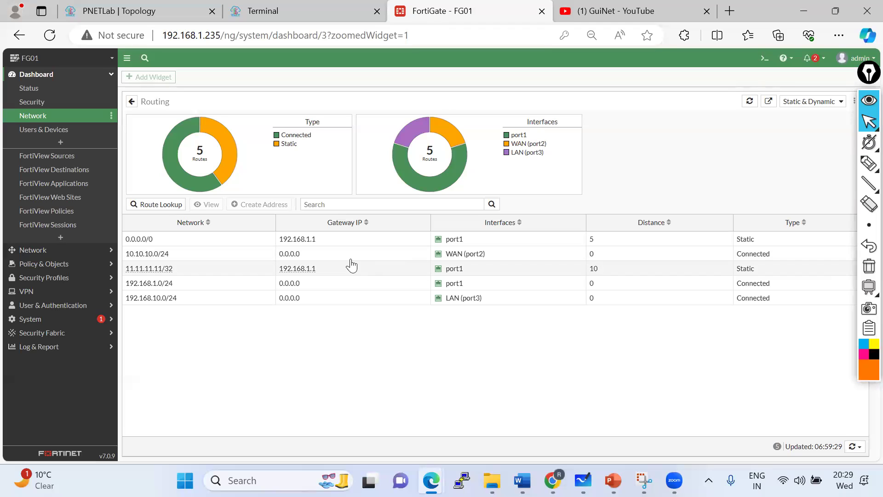
{"action": "left_click", "coordinate": [51, 264]}
{"action": "left_click", "coordinate": [50, 116]}
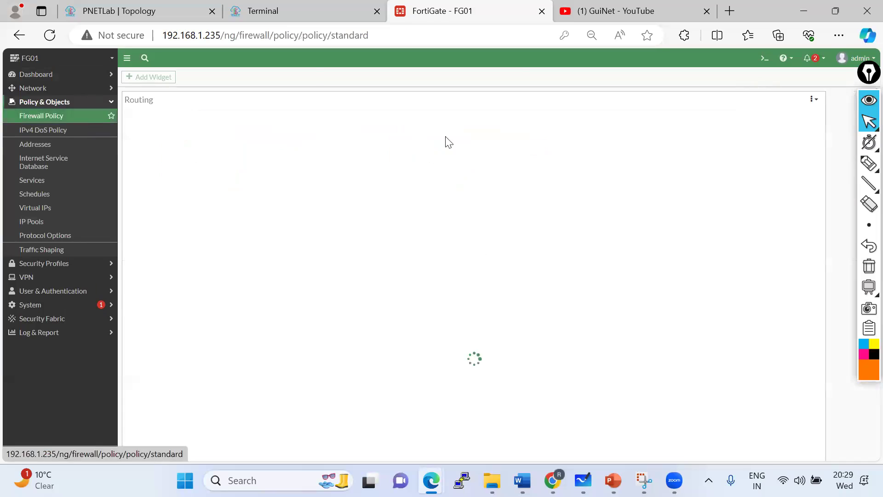
{"action": "left_click", "coordinate": [148, 112]}
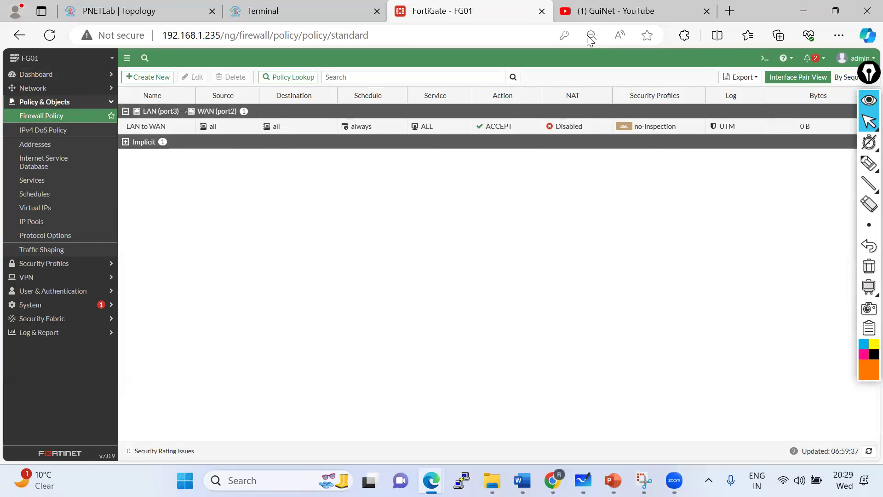
Check the loopback addresses of R1 and R2 in the PNETLab topology and return to the router terminal.
{"action": "left_click", "coordinate": [317, 10]}
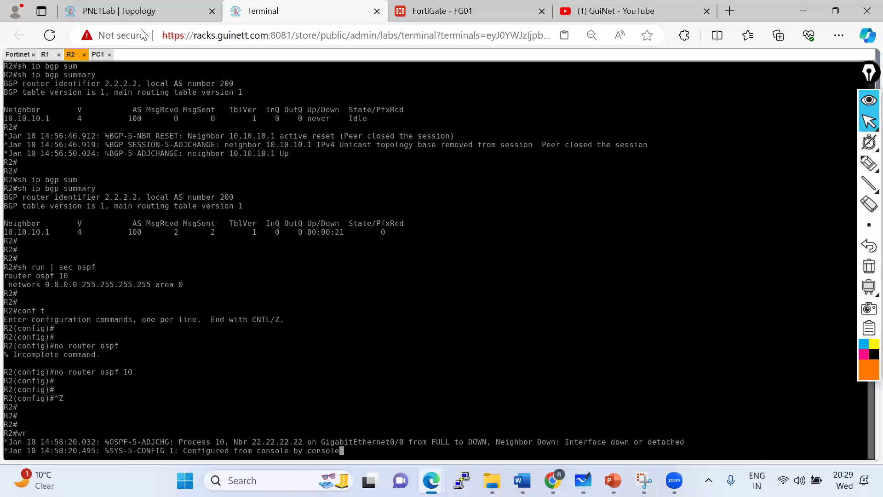
{"action": "left_click", "coordinate": [157, 9]}
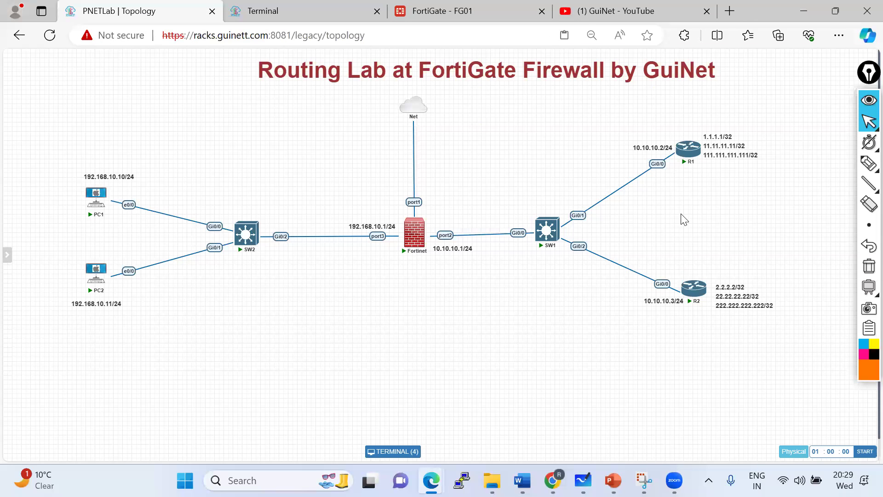
{"action": "left_click", "coordinate": [310, 14]}
{"action": "key", "text": "Return"}
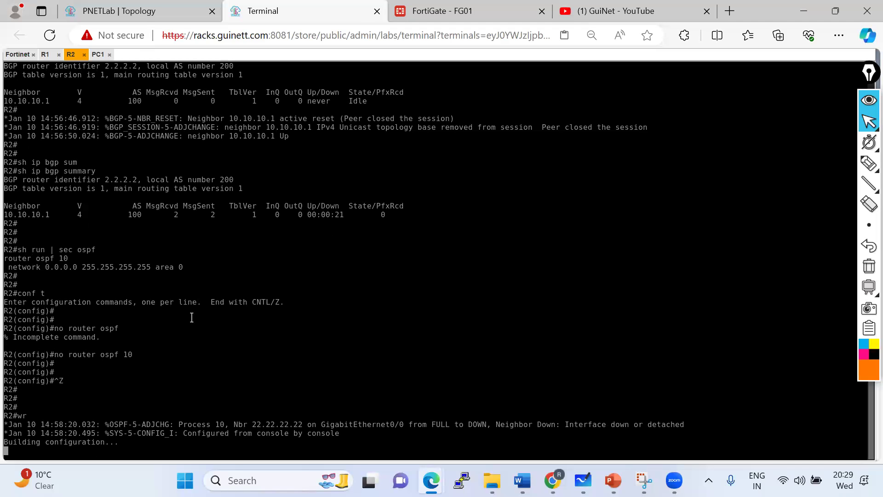
Display the BGP section of R1's running configuration with "sh run | sec bgp".
{"action": "left_click", "coordinate": [45, 54]}
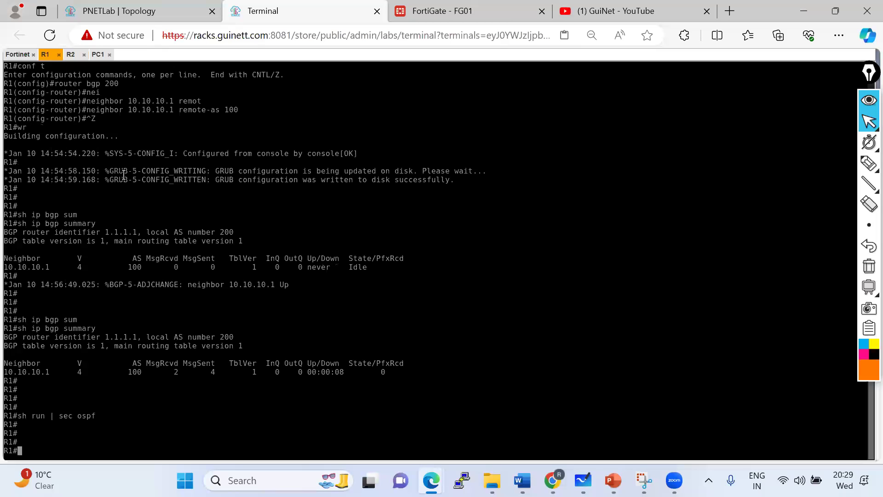
{"action": "key", "text": "Return"}
{"action": "key", "text": "Return"}
{"action": "type", "text": "sh run | sec bgp"}
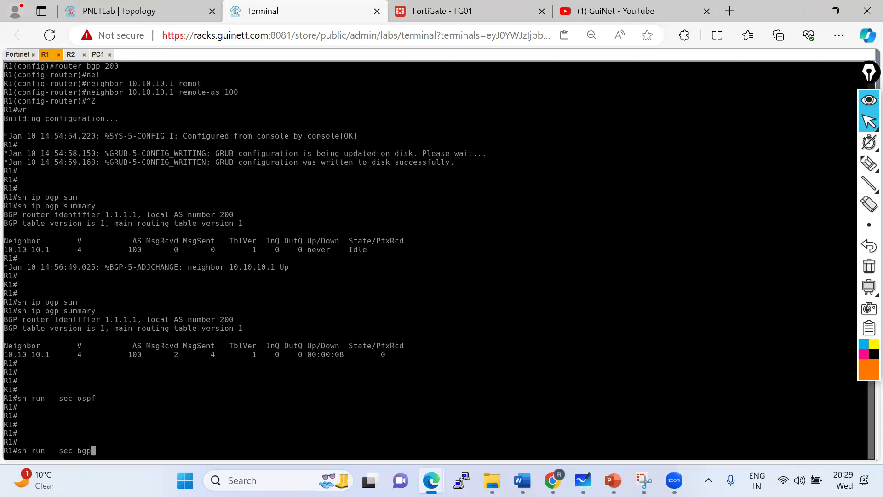
{"action": "key", "text": "Return"}
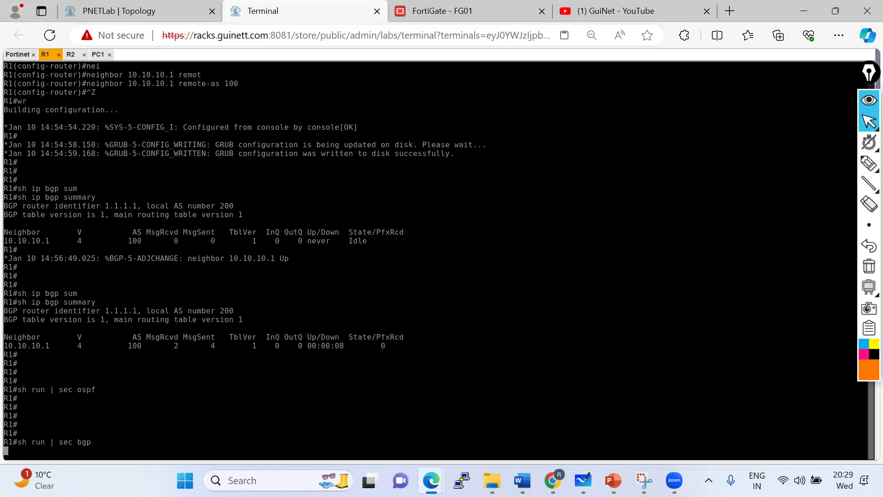
Advertise network 1.1.1.1 with mask 255.255.255.255 under BGP 200 on R1.
{"action": "type", "text": "conf t"}
{"action": "key", "text": "Return"}
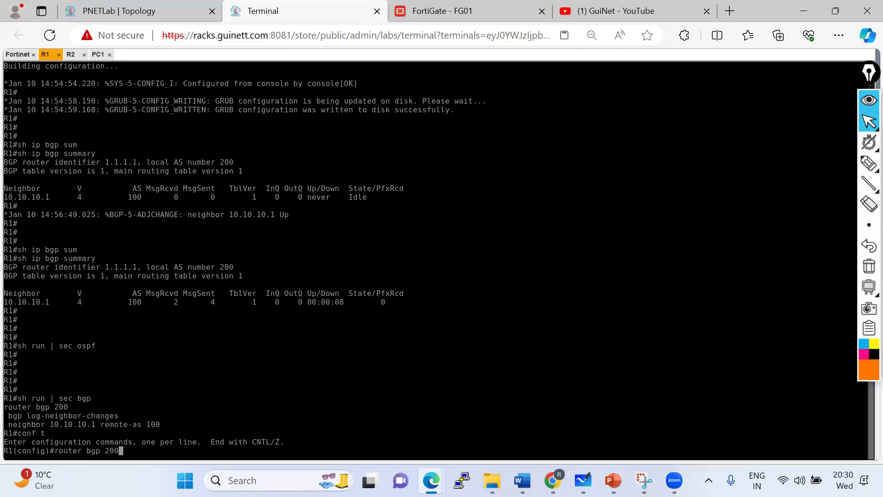
{"action": "type", "text": "router bgp 200"}
{"action": "key", "text": "Return"}
{"action": "type", "text": "net"}
{"action": "key", "text": "Tab"}
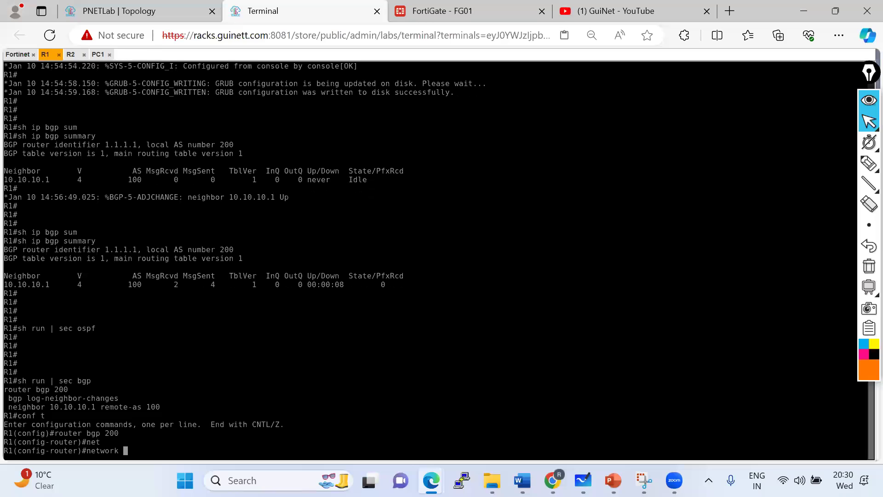
{"action": "type", "text": "1.1.1.1 mas"}
{"action": "key", "text": "Tab"}
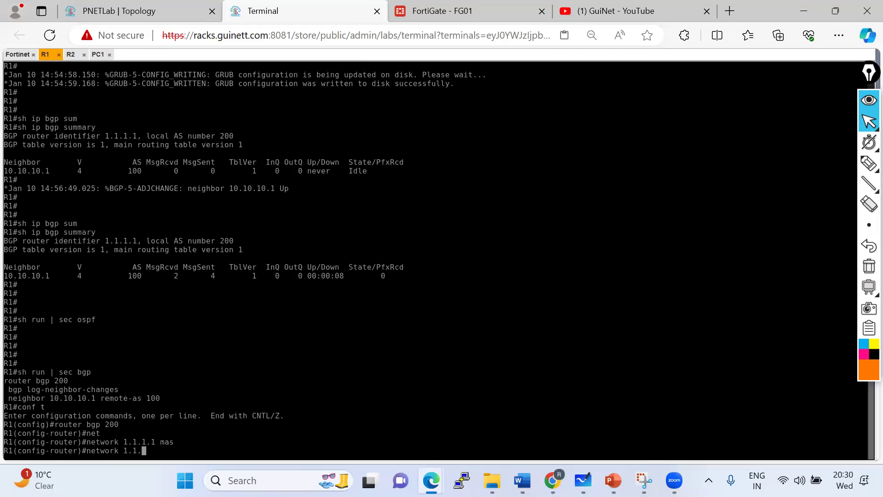
{"action": "type", "text": "255"}
{"action": "type", "text": "55.255.255"}
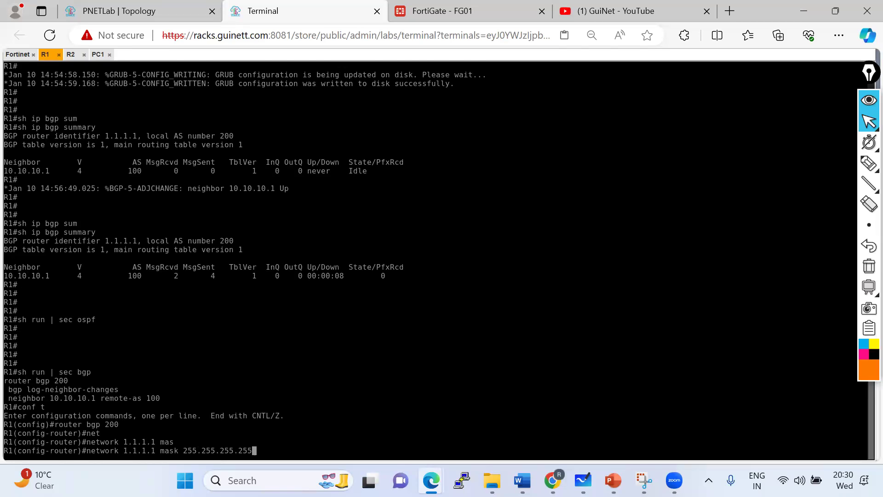
{"action": "key", "text": "Return"}
{"action": "key", "text": "Return"}
{"action": "key", "text": "Return"}
Leave configuration mode on R1 and save the configuration with "wr".
{"action": "key", "text": "ctrl+z"}
{"action": "type", "text": "wr"}
{"action": "key", "text": "Return"}
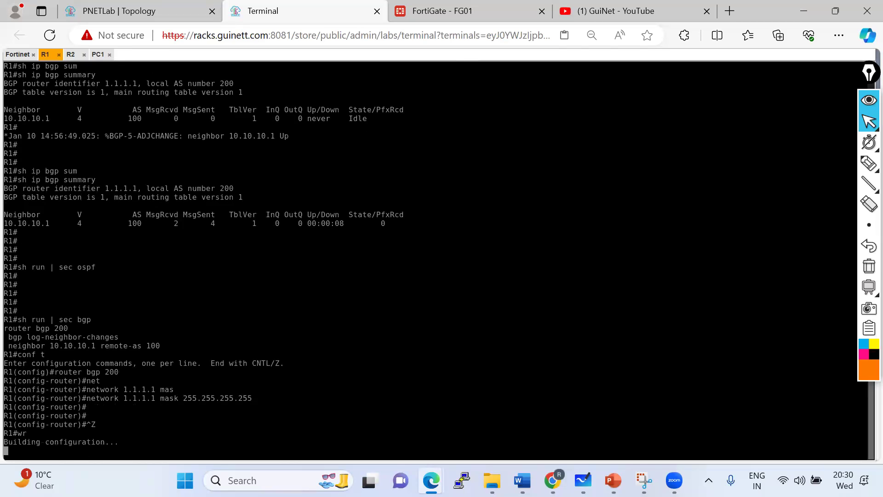
Display the BGP section of R2's running configuration with "sh run | sec bgp".
{"action": "left_click", "coordinate": [70, 54]}
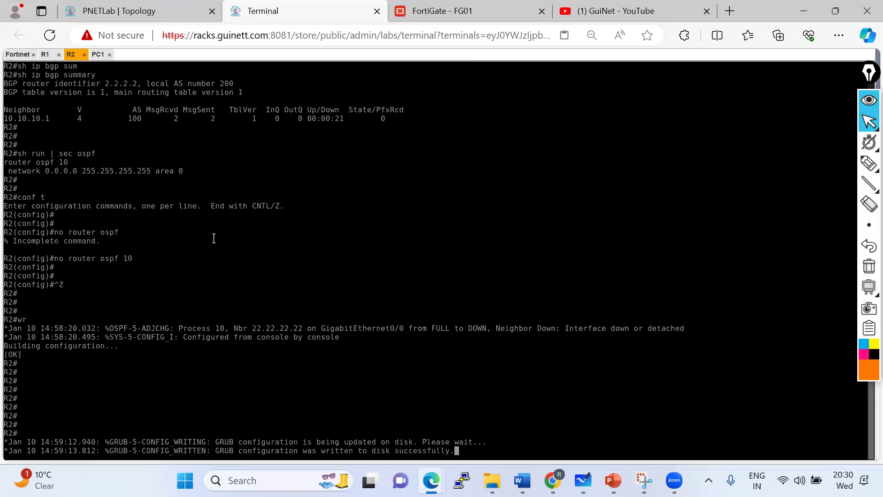
{"action": "key", "text": "Return"}
{"action": "key", "text": "Return"}
{"action": "type", "text": "c"}
{"action": "key", "text": "BackSpace"}
{"action": "type", "text": "s"}
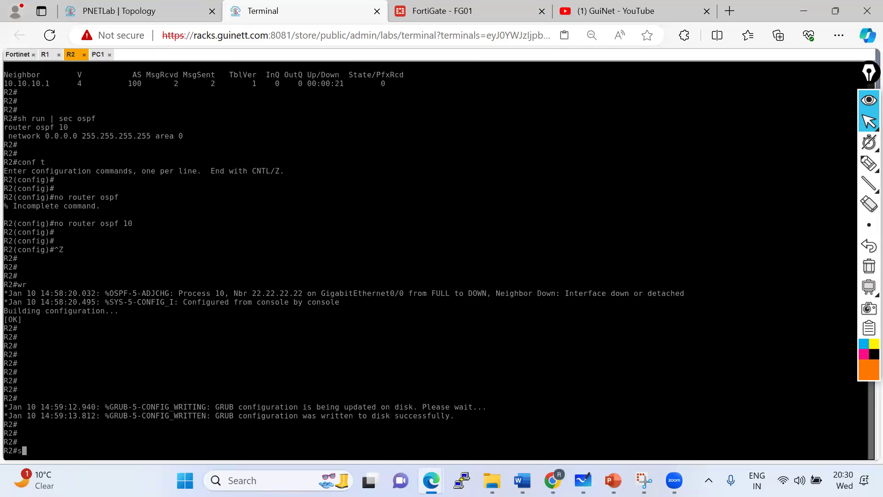
{"action": "type", "text": "h run | sec bgp"}
{"action": "key", "text": "Return"}
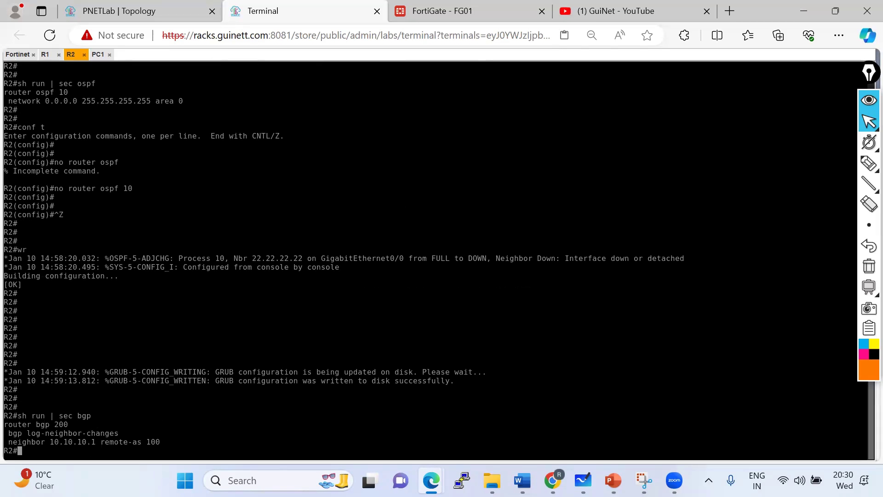
{"action": "key", "text": "Return"}
{"action": "key", "text": "Return"}
{"action": "key", "text": "Return"}
Advertise network 2.2.2.2 with mask 255.255.255.255 under BGP 200 on R2.
{"action": "type", "text": "conf t"}
{"action": "key", "text": "Return"}
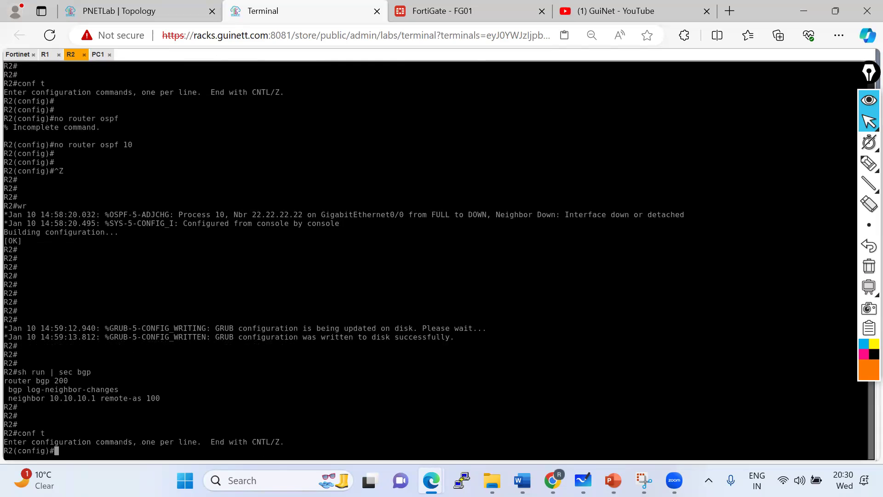
{"action": "type", "text": "router bgp 200"}
{"action": "key", "text": "Return"}
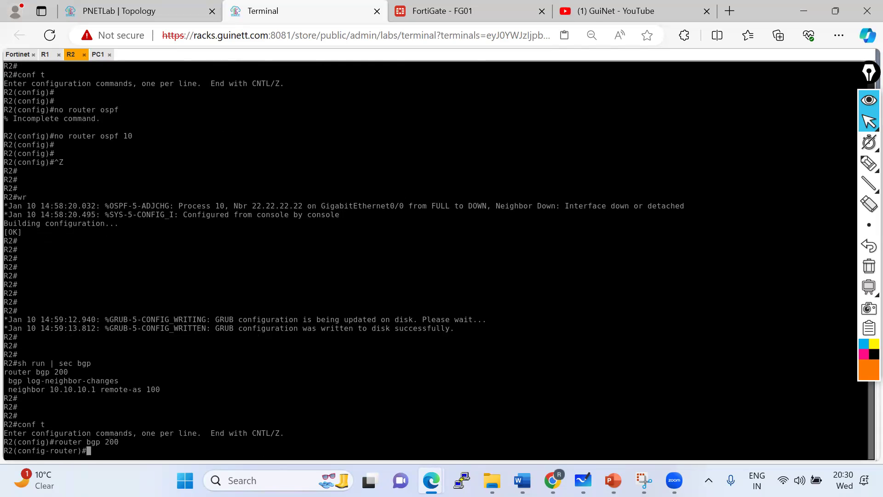
{"action": "type", "text": "net"}
{"action": "key", "text": "Tab"}
{"action": "type", "text": "2.2.2.2 mas"}
{"action": "key", "text": "Tab"}
{"action": "type", "text": "255.255.255.255"}
{"action": "key", "text": "Return"}
{"action": "key", "text": "Return"}
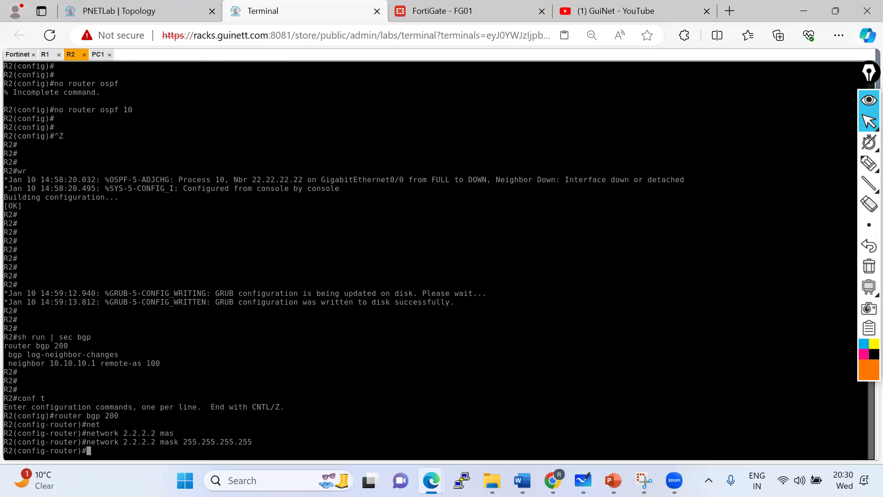
Exit R2's BGP configuration mode and write the new network statement to the saved configuration.
{"action": "key", "text": "ctrl+z"}
{"action": "key", "text": "Return"}
{"action": "key", "text": "Return"}
{"action": "key", "text": "Return"}
{"action": "key", "text": "Return"}
{"action": "key", "text": "Return"}
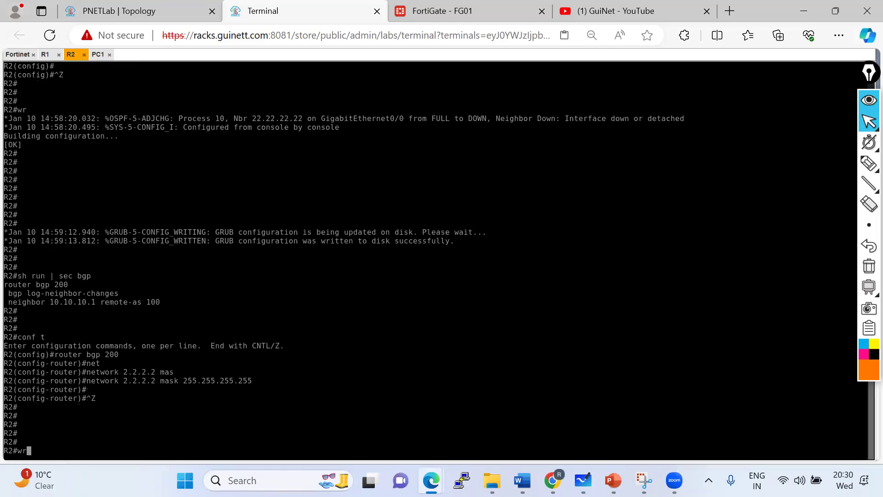
{"action": "type", "text": "wr"}
{"action": "key", "text": "Return"}
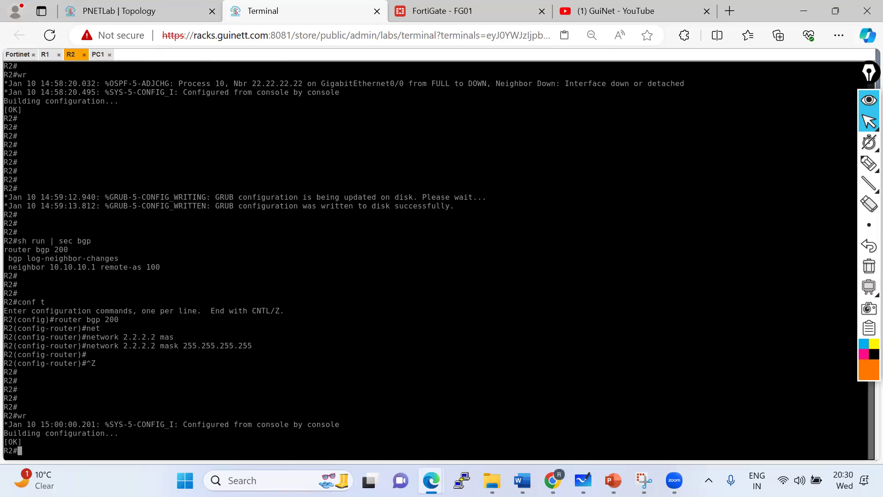
Show R2's routing table with "sh ip route" and highlight the route entry for 2.2.2.2 on Loopback2.
{"action": "key", "text": "Return"}
{"action": "key", "text": "Return"}
{"action": "type", "text": "sh ip"}
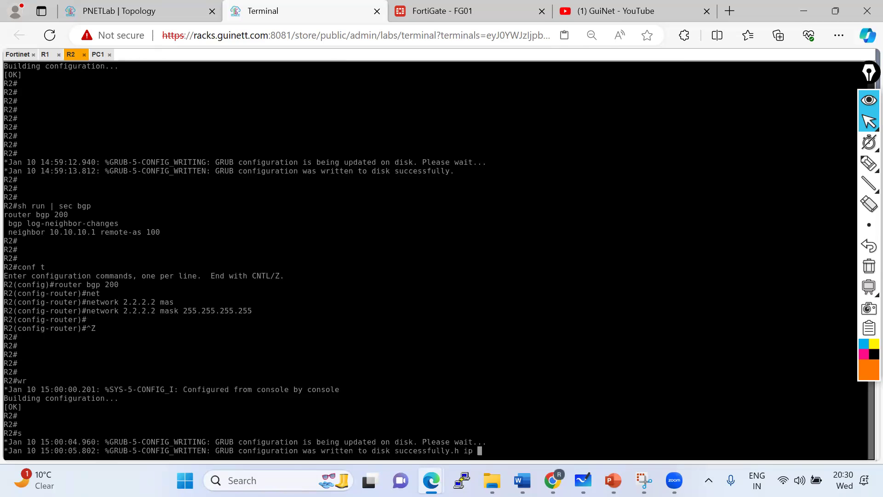
{"action": "key", "text": "Return"}
{"action": "key", "text": "Return"}
{"action": "key", "text": "Return"}
{"action": "key", "text": "Return"}
{"action": "type", "text": "sh ipr oute"}
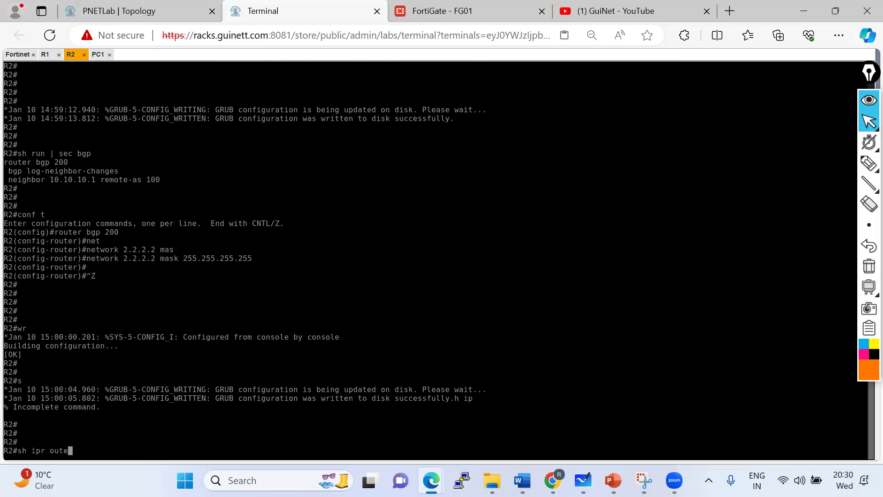
{"action": "key", "text": "Return"}
{"action": "type", "text": "sh ip route"}
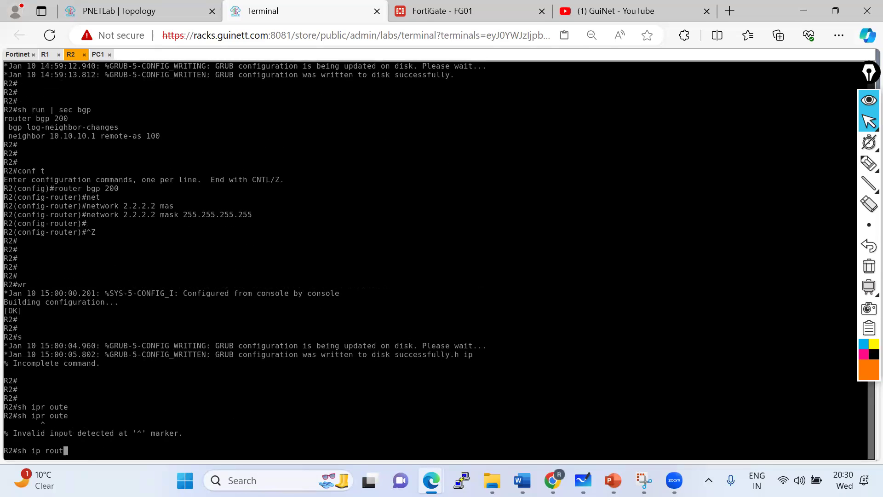
{"action": "key", "text": "Return"}
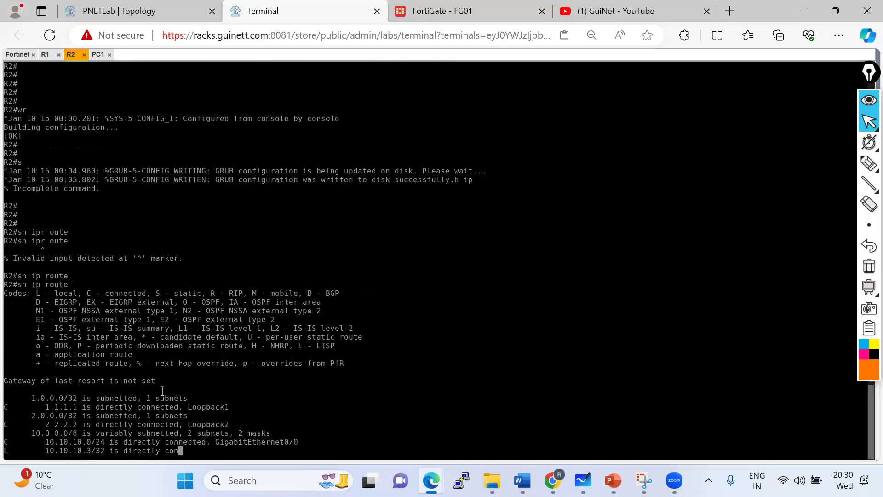
{"action": "left_click_drag", "start_coordinate": [3, 415], "coordinate": [177, 414]}
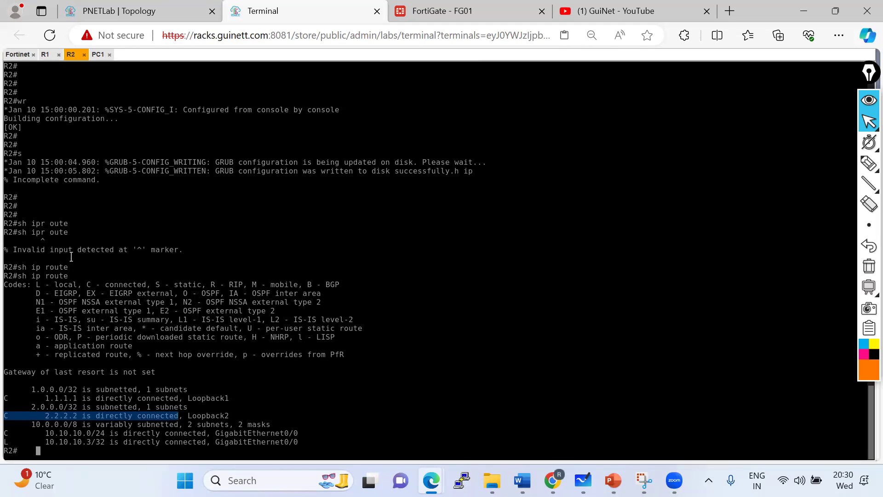
{"action": "left_click_drag", "start_coordinate": [5, 416], "coordinate": [187, 421]}
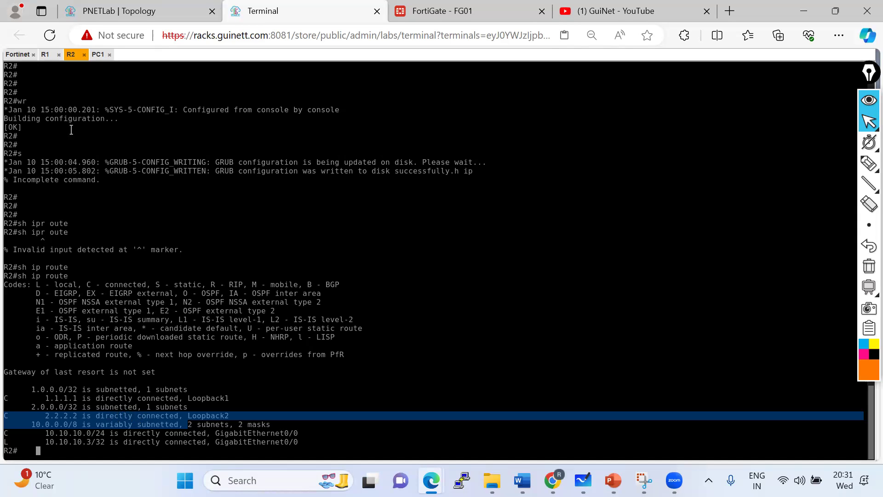
Show R1's routing table with "sh ip route" and highlight the route entry for 1.1.1.1 on Loopback1.
{"action": "left_click", "coordinate": [46, 54]}
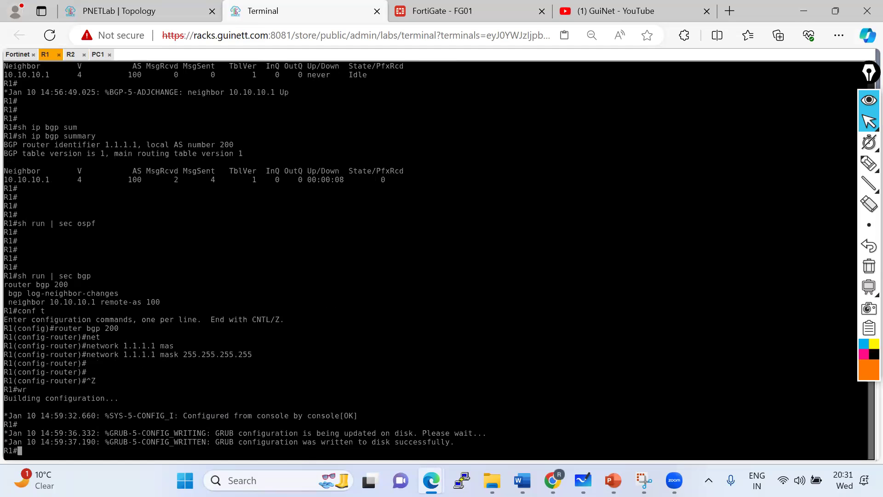
{"action": "key", "text": "Return"}
{"action": "key", "text": "Return"}
{"action": "key", "text": "Return"}
{"action": "key", "text": "Return"}
{"action": "type", "text": "sh ip route"}
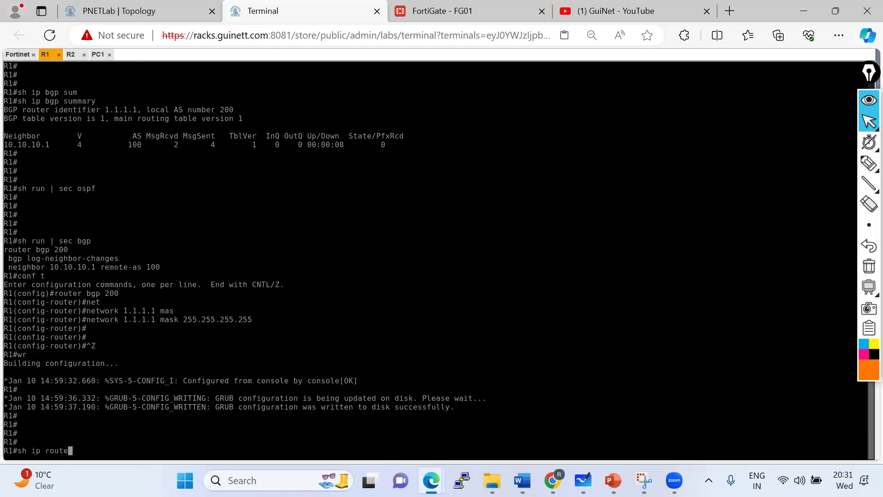
{"action": "key", "text": "Return"}
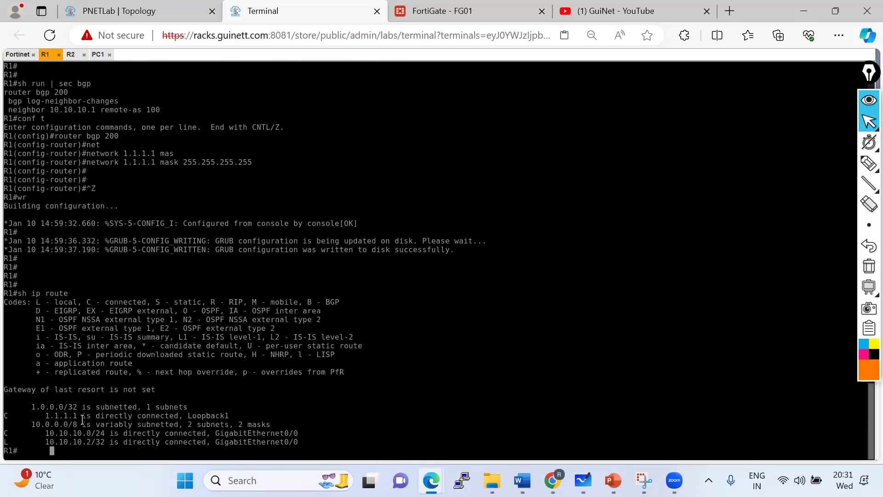
{"action": "left_click_drag", "start_coordinate": [13, 417], "coordinate": [192, 417]}
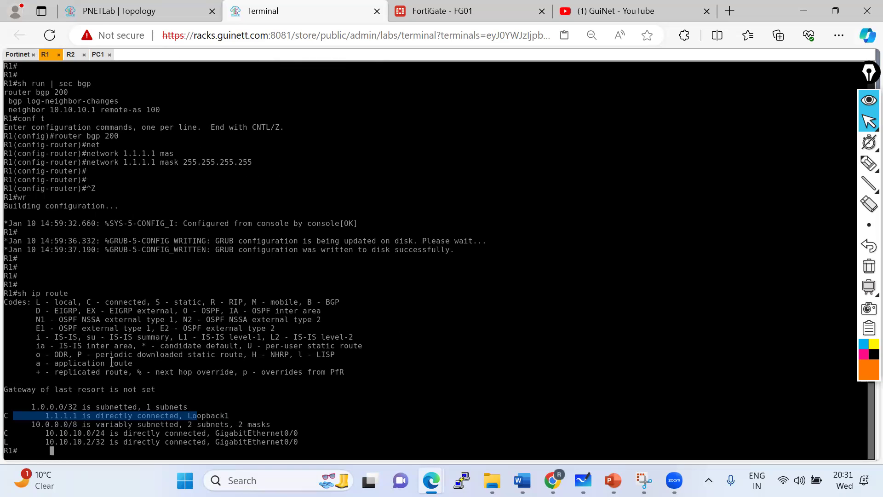
Open the FortiGate's network dashboard and expand the Routing widget to full screen.
{"action": "left_click", "coordinate": [17, 55]}
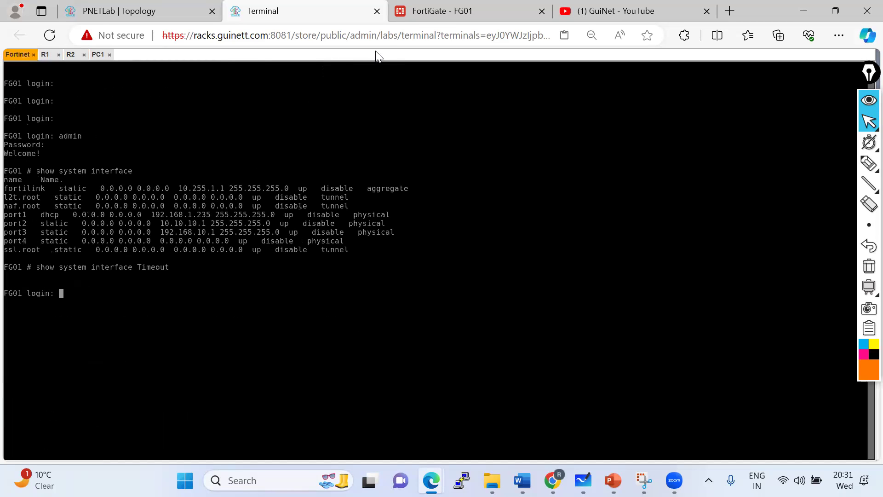
{"action": "left_click", "coordinate": [440, 11]}
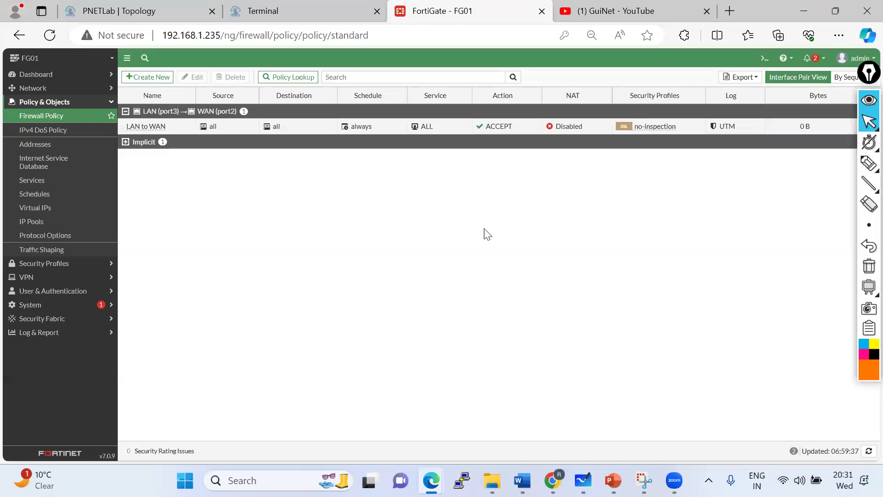
{"action": "left_click", "coordinate": [53, 76]}
{"action": "left_click", "coordinate": [46, 115]}
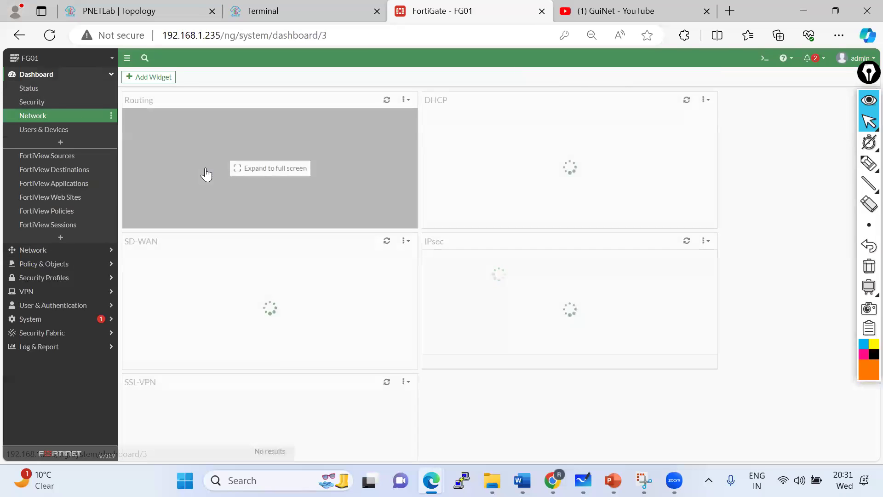
{"action": "left_click", "coordinate": [243, 168]}
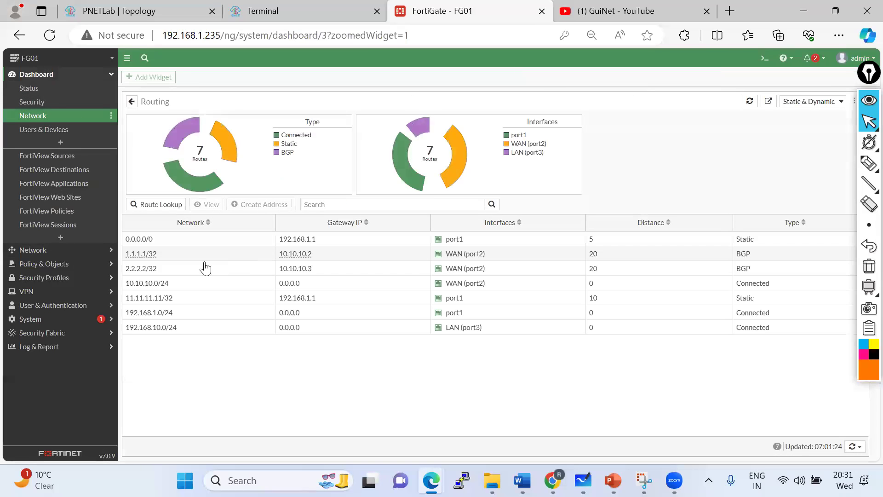
Mark the BGP routes 1.1.1.1/32 and 2.2.2.2/32 with rectangles in the FortiGate routing table, and clear the markings.
{"action": "left_click", "coordinate": [868, 202]}
{"action": "left_click", "coordinate": [832, 184]}
{"action": "left_click_drag", "start_coordinate": [719, 247], "coordinate": [760, 269]}
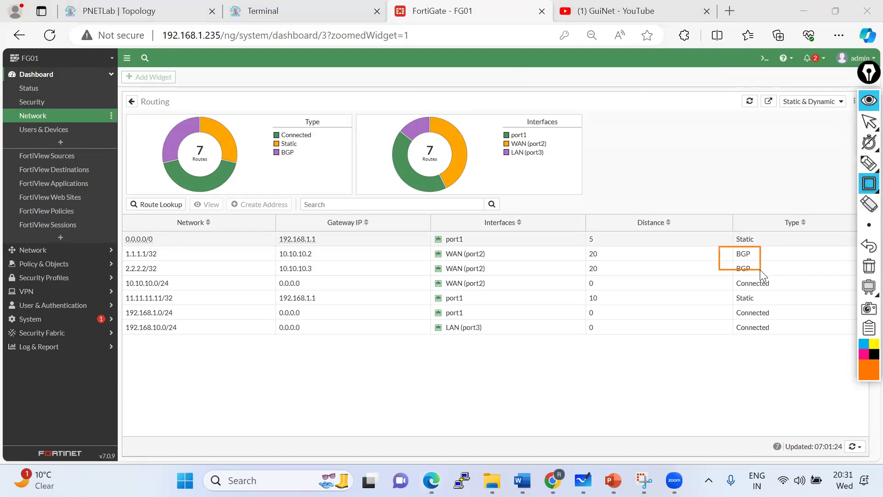
{"action": "mouse_move", "coordinate": [124, 248]}
{"action": "left_mouse_down"}
{"action": "mouse_move", "coordinate": [125, 260]}
{"action": "mouse_move", "coordinate": [448, 280]}
{"action": "mouse_move", "coordinate": [693, 280]}
{"action": "mouse_move", "coordinate": [765, 271]}
{"action": "left_mouse_up"}
{"action": "left_click", "coordinate": [868, 267]}
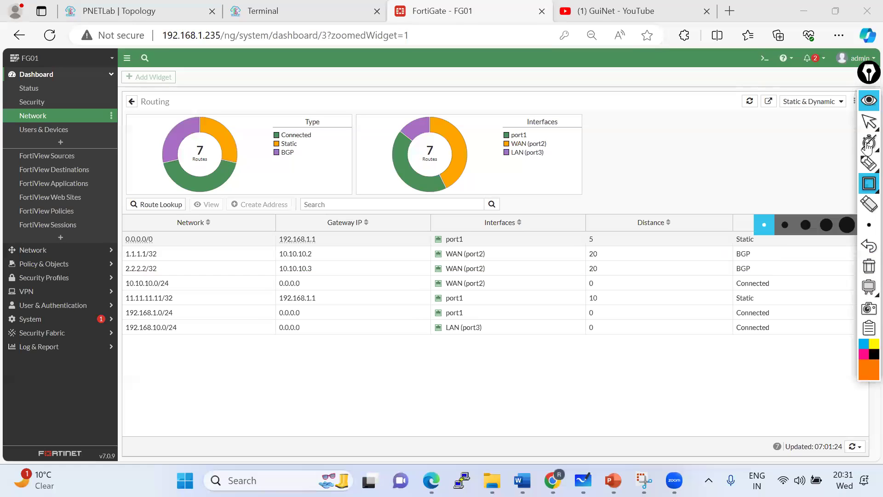
{"action": "left_click", "coordinate": [868, 121]}
Show R1's BGP neighbor status with "sh ip bgp summary" and highlight the received prefix count for 10.10.10.1.
{"action": "left_click", "coordinate": [282, 8]}
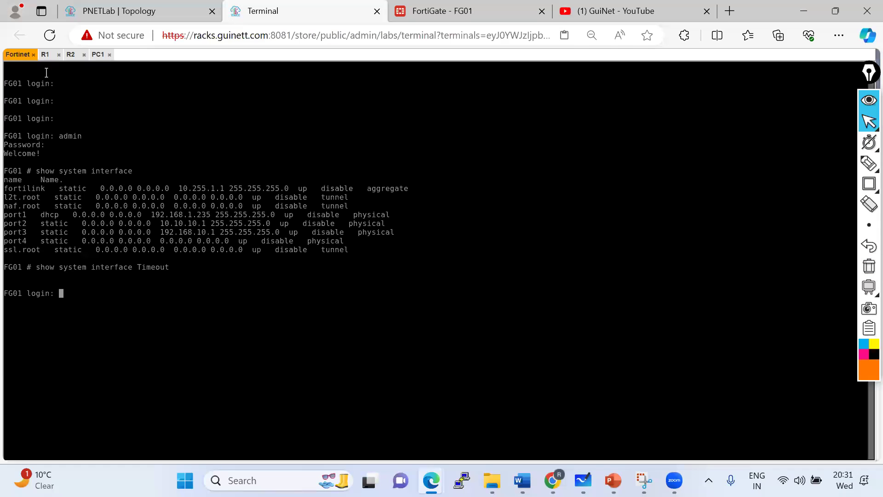
{"action": "left_click", "coordinate": [45, 54]}
{"action": "type", "text": "sh ip bgp sum"}
{"action": "key", "text": "Tab"}
{"action": "key", "text": "Return"}
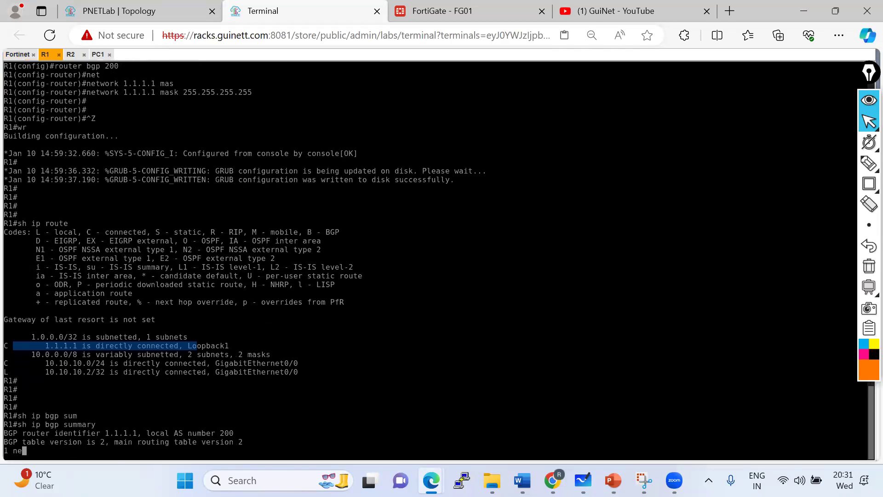
{"action": "left_click_drag", "start_coordinate": [377, 442], "coordinate": [398, 441]}
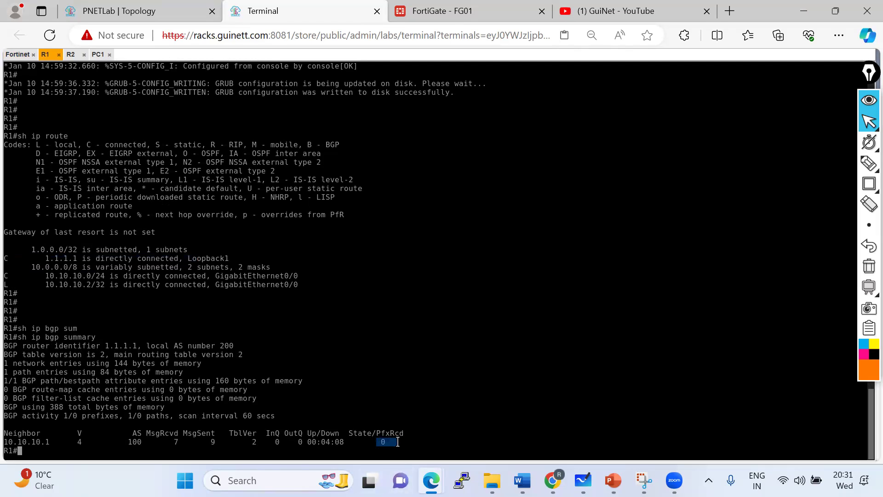
Check the lab topology and ping 1.1.1.1 from PC1.
{"action": "left_click", "coordinate": [120, 6]}
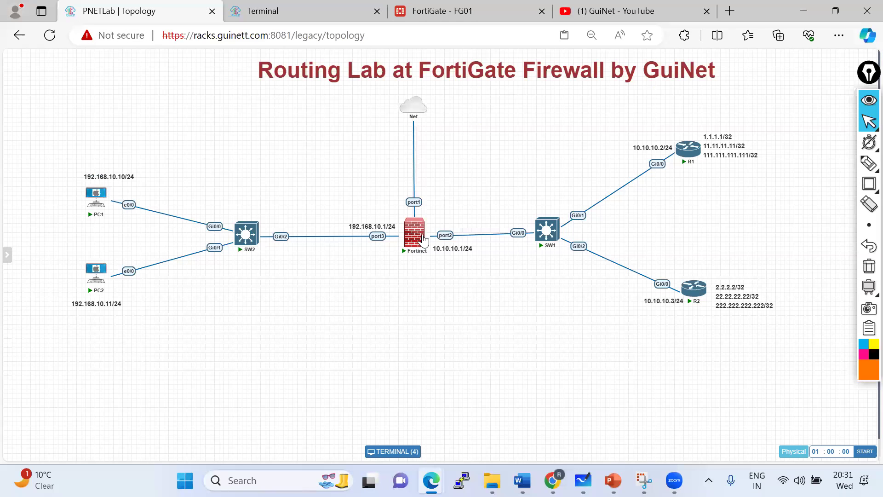
{"action": "left_click", "coordinate": [254, 10]}
{"action": "left_click", "coordinate": [98, 54]}
{"action": "key", "text": "Up"}
{"action": "key", "text": "Return"}
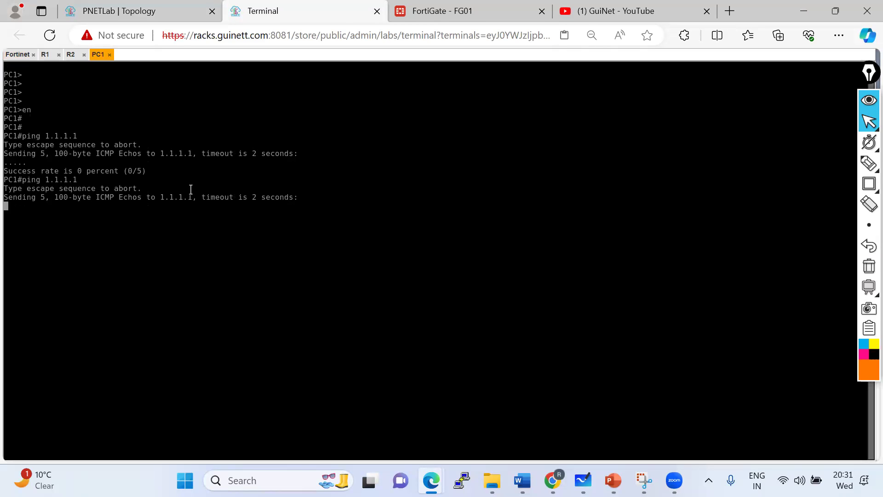
Sketch the paths from the Fortinet firewall to R1 and R2 on the topology, circle PC1's network, and clear the drawing.
{"action": "left_click", "coordinate": [169, 19]}
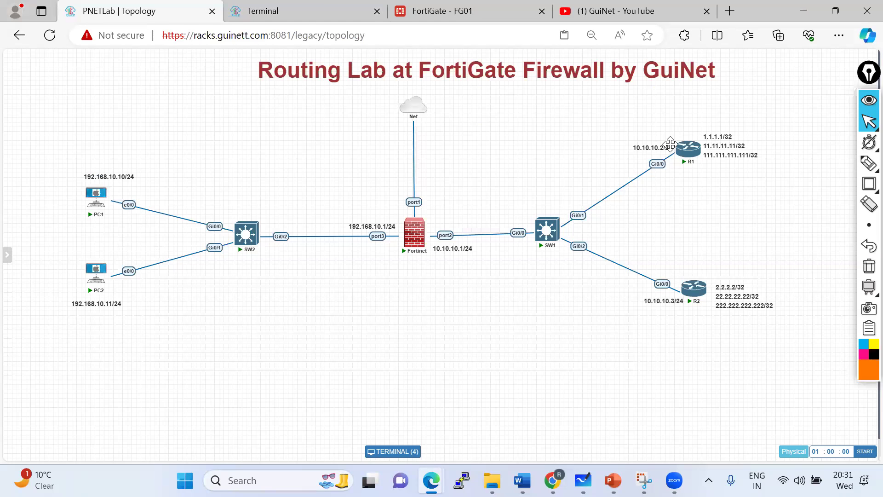
{"action": "mouse_move", "coordinate": [868, 183]}
{"action": "mouse_move", "coordinate": [868, 165]}
{"action": "left_click", "coordinate": [812, 166]}
{"action": "mouse_move", "coordinate": [417, 238]}
{"action": "left_mouse_down"}
{"action": "mouse_move", "coordinate": [661, 154]}
{"action": "mouse_move", "coordinate": [732, 295]}
{"action": "left_mouse_up"}
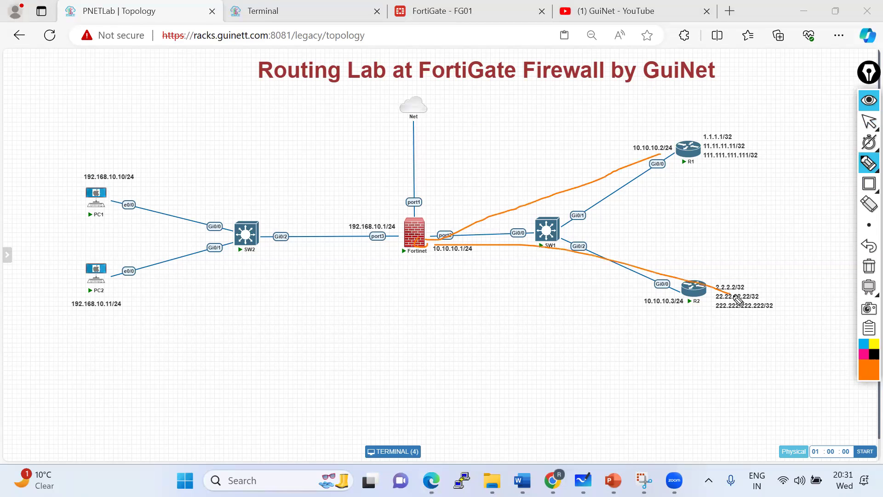
{"action": "mouse_move", "coordinate": [99, 173]}
{"action": "left_mouse_down"}
{"action": "mouse_move", "coordinate": [205, 184]}
{"action": "mouse_move", "coordinate": [1, 170]}
{"action": "left_mouse_up"}
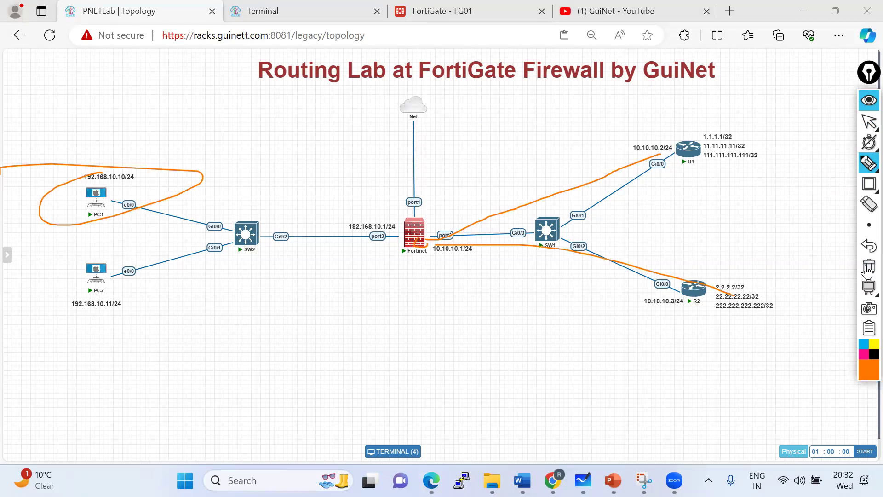
{"action": "left_click", "coordinate": [868, 143]}
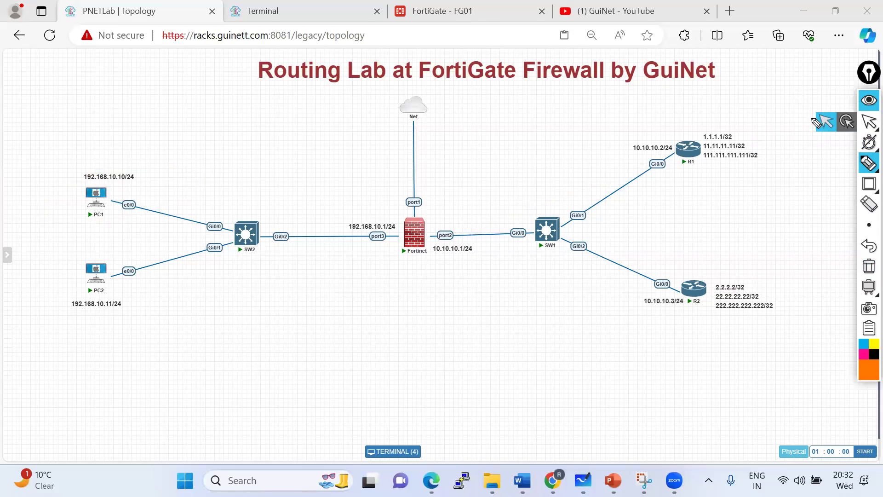
{"action": "left_click", "coordinate": [867, 125]}
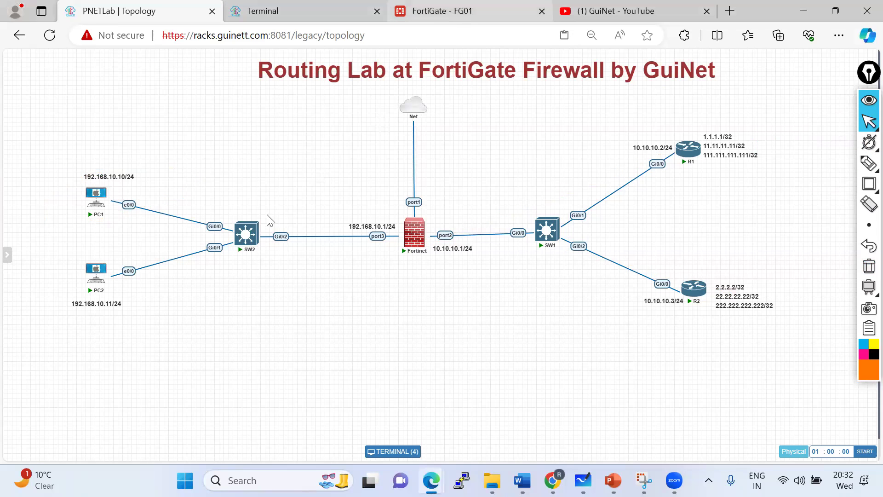
Add 192.168.10.0/24 to the advertised networks in the FortiGate's BGP settings and apply the change.
{"action": "left_click", "coordinate": [42, 255]}
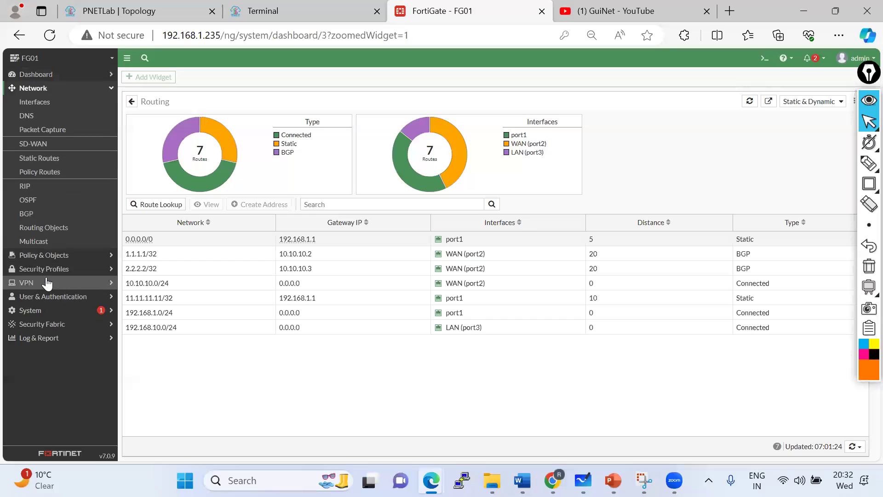
{"action": "left_click", "coordinate": [29, 214]}
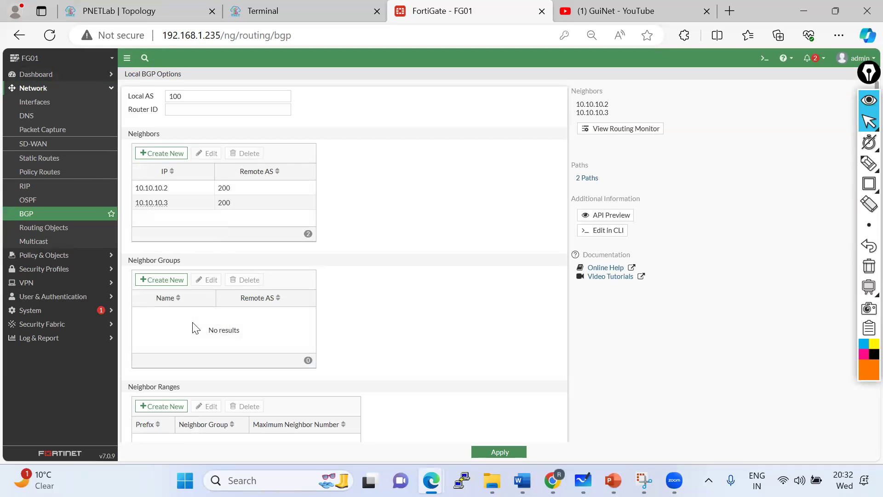
{"action": "scroll", "coordinate": [192, 324], "scroll_direction": "down", "scroll_amount": 5}
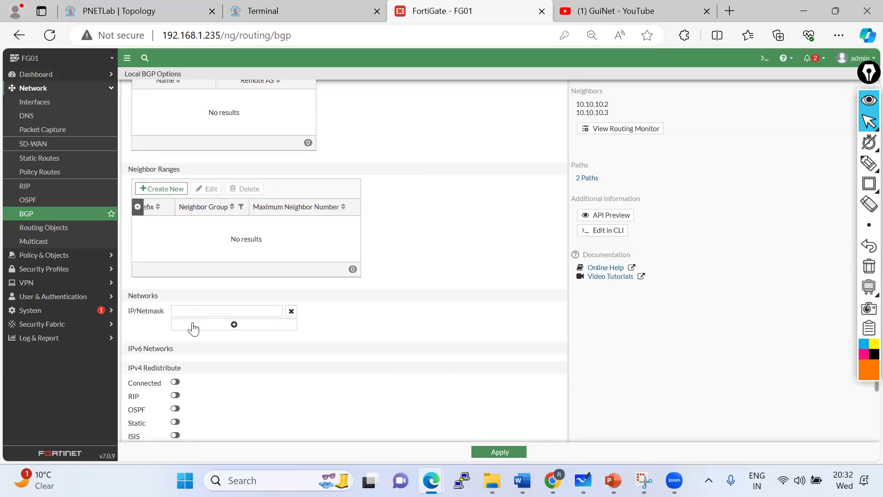
{"action": "left_click", "coordinate": [217, 316]}
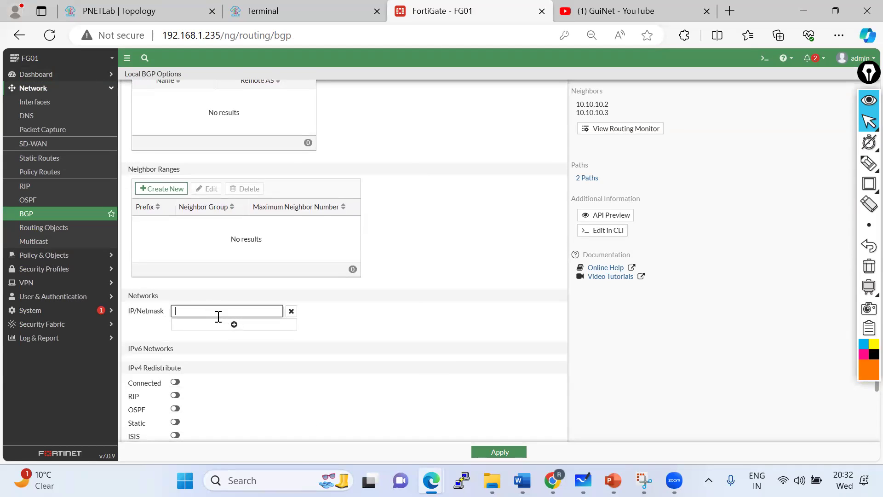
{"action": "type", "text": "192.16"}
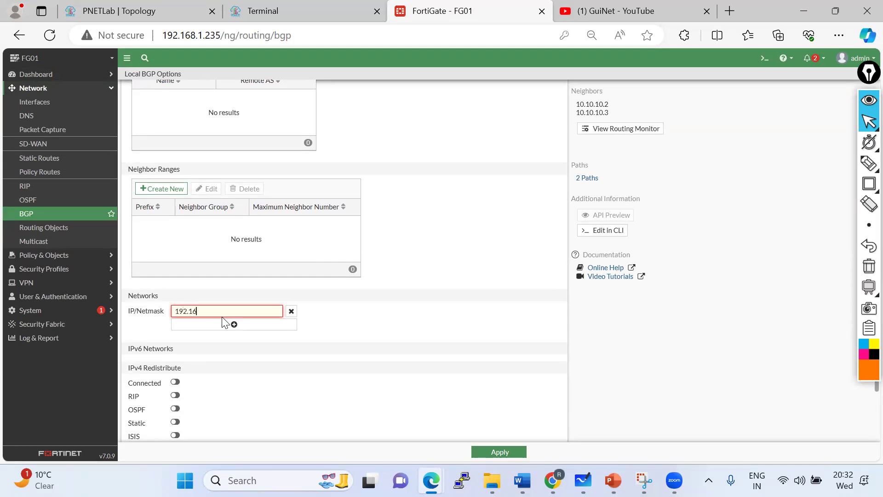
{"action": "type", "text": "8.10.0/24"}
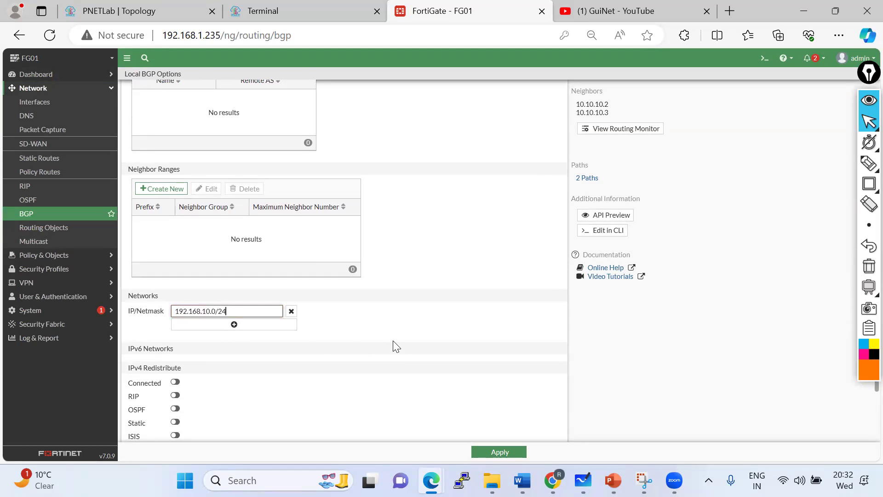
{"action": "scroll", "coordinate": [391, 347], "scroll_direction": "down", "scroll_amount": 1}
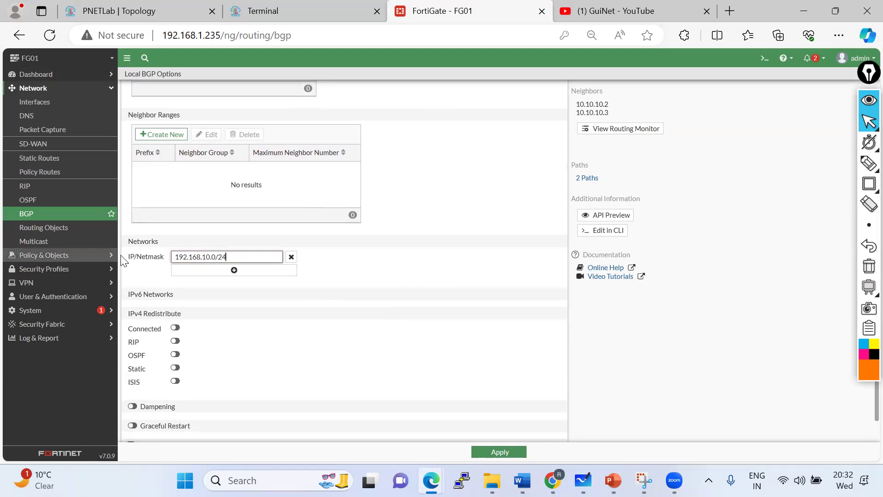
{"action": "left_click_drag", "start_coordinate": [131, 258], "coordinate": [177, 256]}
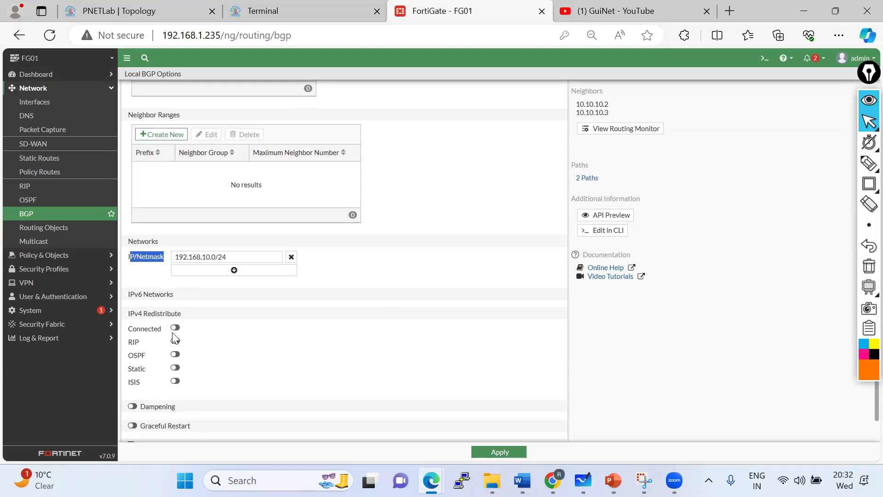
{"action": "left_click", "coordinate": [148, 12]}
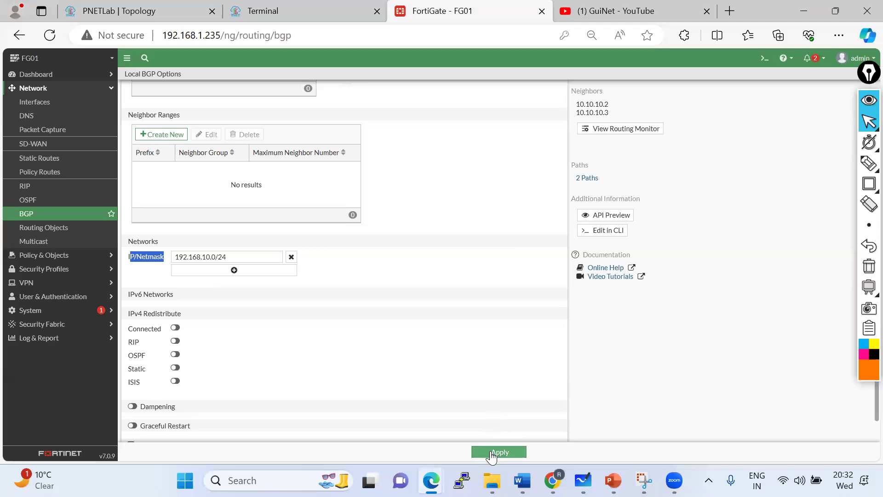
{"action": "left_click", "coordinate": [489, 452]}
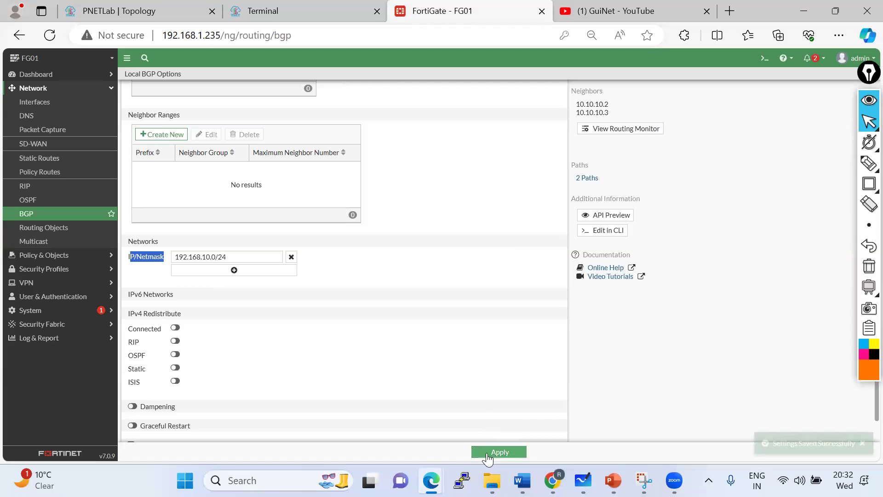
Return to R1's console and run "sh ip bgp summary" again to check for prefixes from the FortiGate.
{"action": "left_click", "coordinate": [284, 11]}
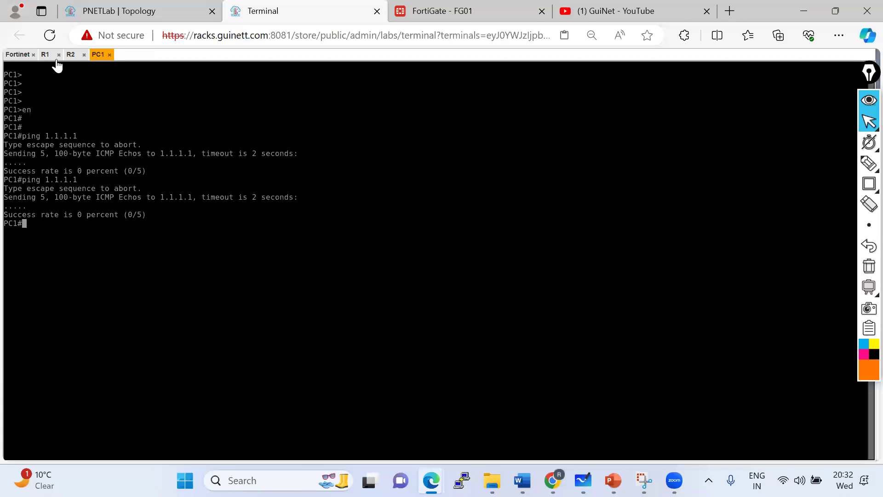
{"action": "left_click", "coordinate": [45, 54]}
{"action": "key", "text": "Return"}
{"action": "key", "text": "Return"}
{"action": "key", "text": "Return"}
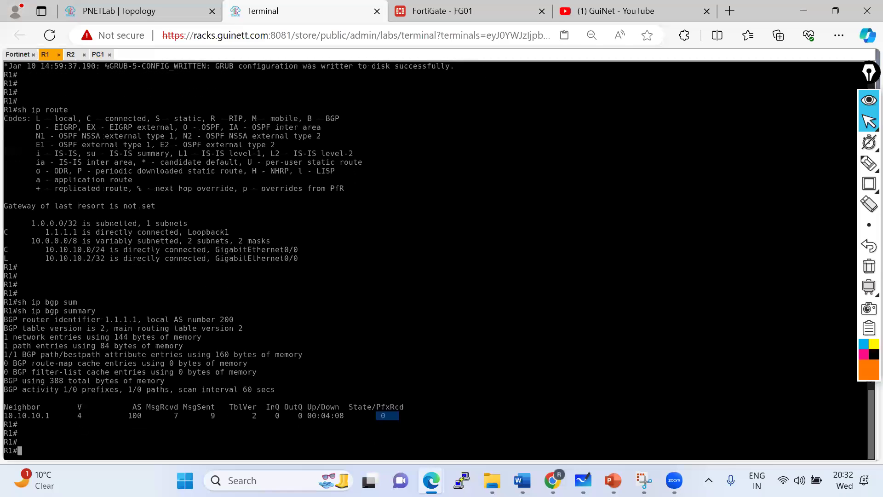
{"action": "key", "text": "Up"}
{"action": "key", "text": "Return"}
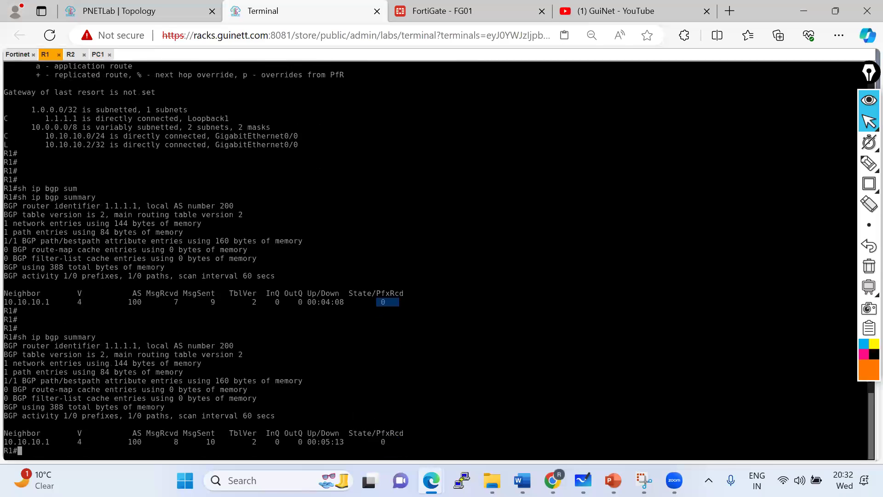
Refresh the BGP summary on R1 once more and highlight the prefix count received from neighbor 10.10.10.1.
{"action": "key", "text": "Return"}
{"action": "key", "text": "Return"}
{"action": "key", "text": "Return"}
{"action": "key", "text": "Up"}
{"action": "key", "text": "Return"}
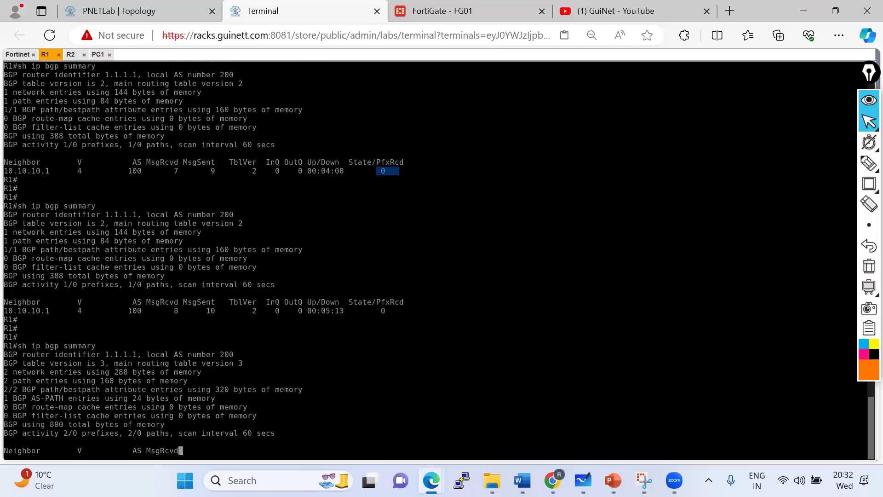
{"action": "key", "text": "Return"}
{"action": "key", "text": "Return"}
{"action": "key", "text": "Return"}
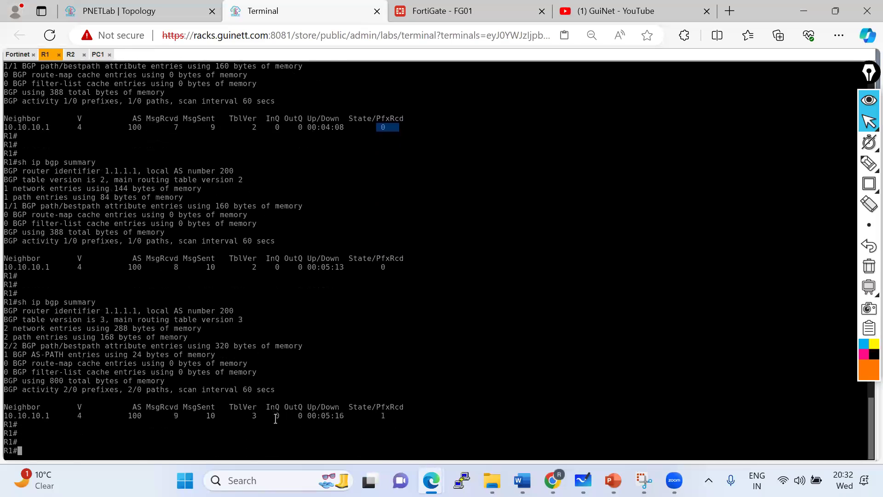
{"action": "left_click_drag", "start_coordinate": [374, 414], "coordinate": [401, 414]}
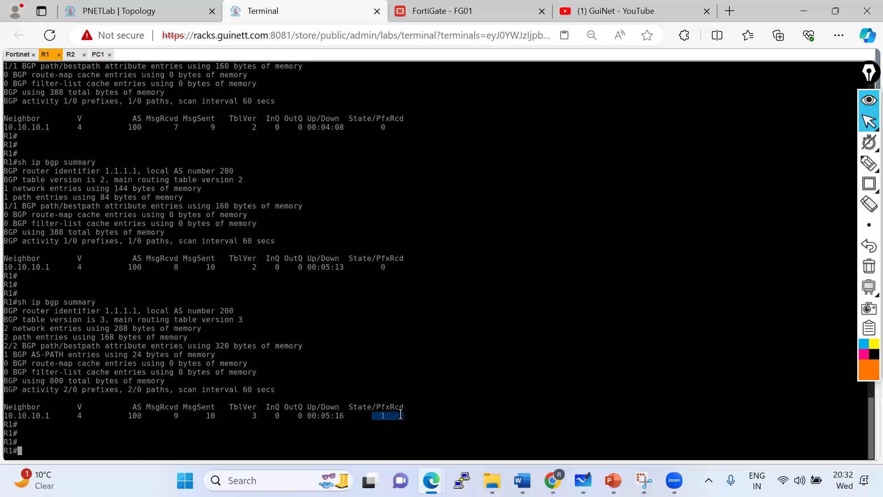
Show the BGP neighbor status on R2 with "sh ip bgp summary".
{"action": "left_click", "coordinate": [71, 54]}
{"action": "type", "text": "s"}
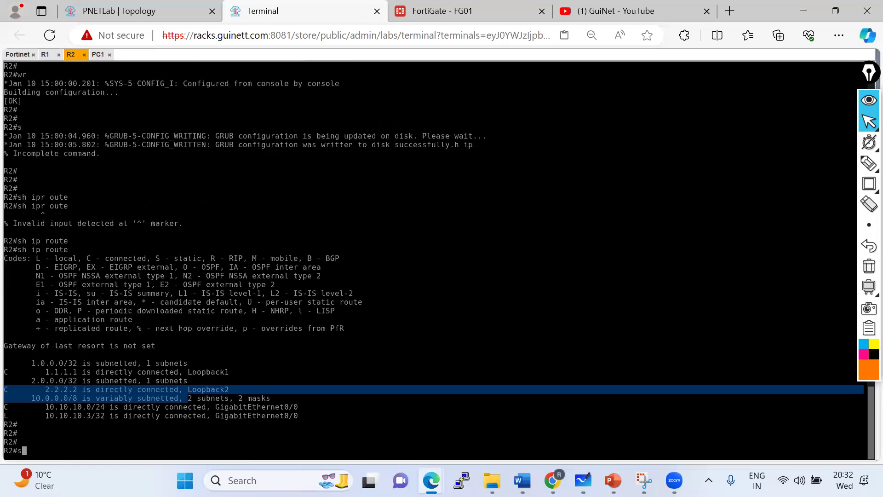
{"action": "type", "text": "h ip bgp sun"}
{"action": "key", "text": "Tab"}
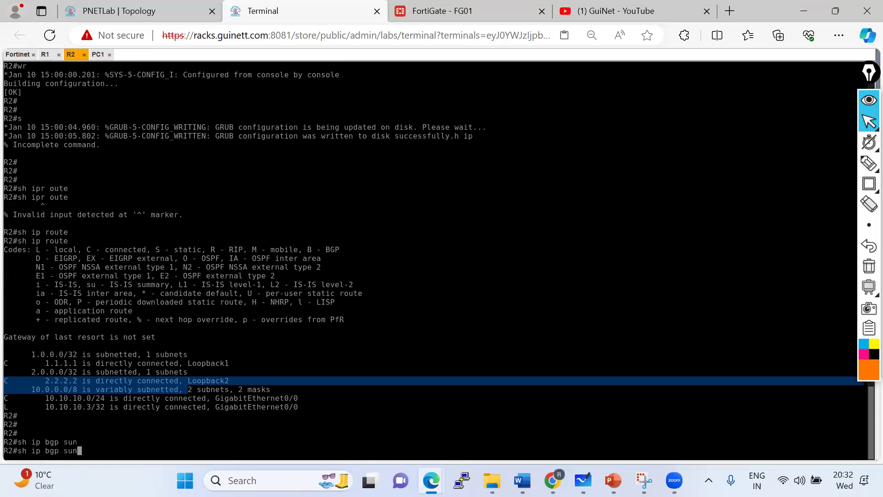
{"action": "type", "text": "m"}
{"action": "key", "text": "Tab"}
{"action": "key", "text": "Return"}
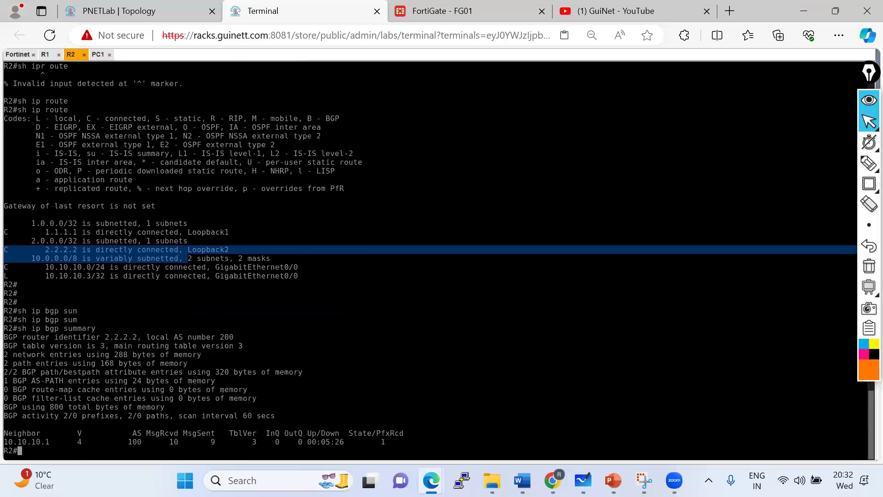
Show R2's routing table with "sh ip route" and highlight the BGP route to 192.168.10.0/24.
{"action": "key", "text": "Return"}
{"action": "key", "text": "Return"}
{"action": "type", "text": "sh ip r"}
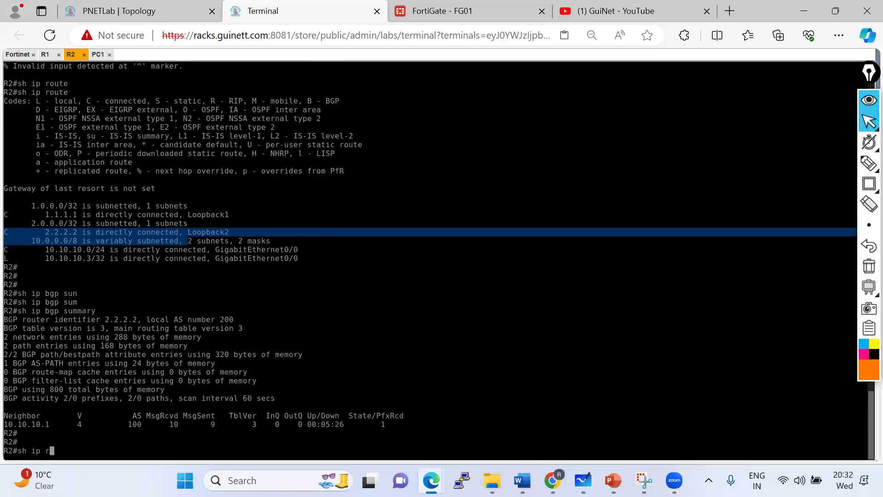
{"action": "type", "text": "oute"}
{"action": "key", "text": "Tab"}
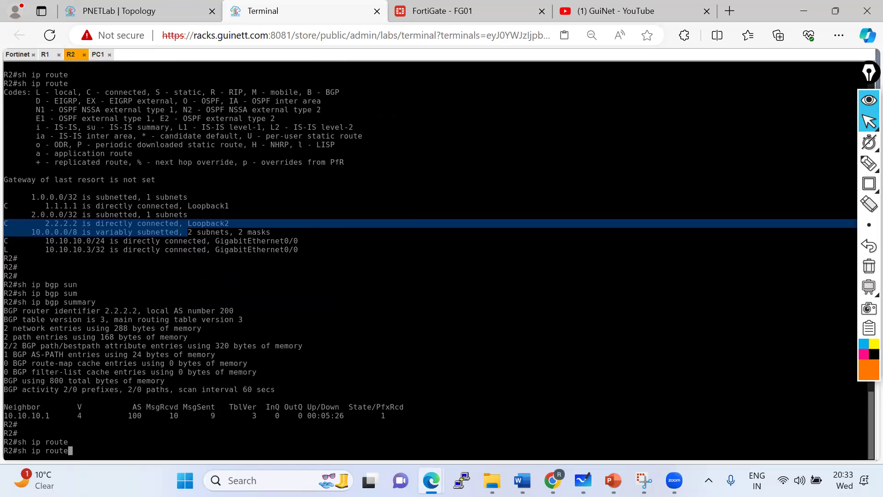
{"action": "key", "text": "Return"}
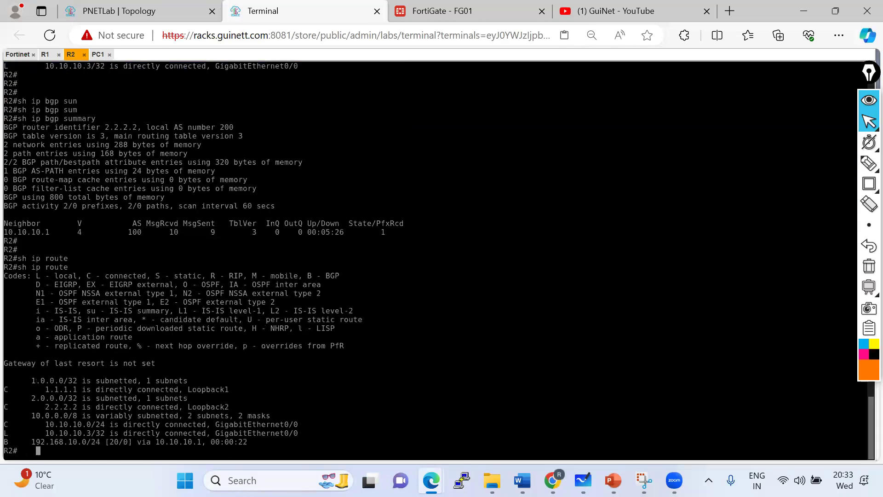
{"action": "left_click_drag", "start_coordinate": [6, 440], "coordinate": [276, 443]}
{"action": "left_click", "coordinate": [252, 443]}
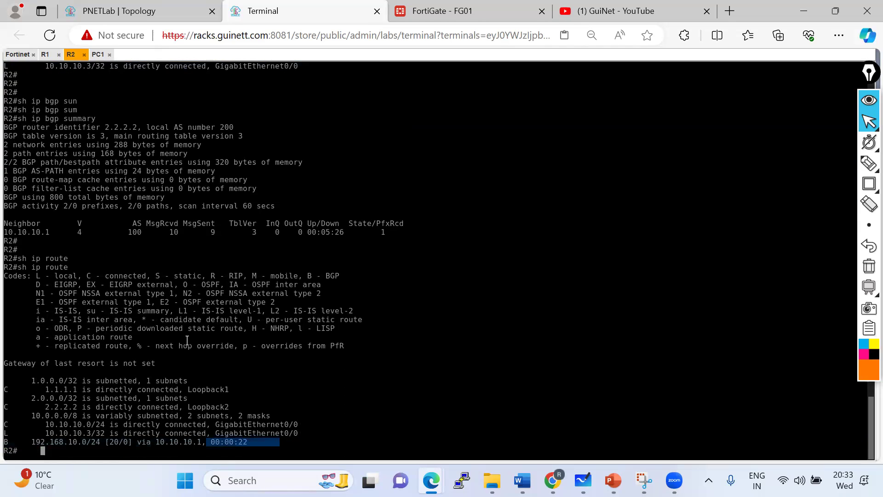
Switch to R1's console and show its BGP neighbor status with "sh ip bgp summary".
{"action": "left_click", "coordinate": [45, 55]}
{"action": "key", "text": "Return"}
{"action": "key", "text": "Return"}
{"action": "type", "text": "sh ip bgp sm"}
{"action": "key", "text": "Return"}
{"action": "type", "text": "sh ip bgp sum"}
{"action": "key", "text": "Tab"}
{"action": "key", "text": "Return"}
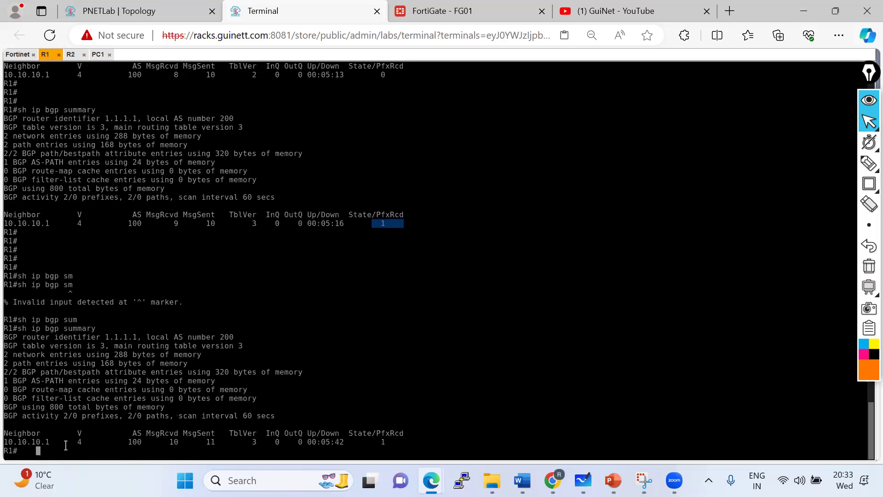
Show R1's routing table with "sh ip route" and highlight the BGP route to 192.168.10.0/24.
{"action": "type", "text": "sh ip route"}
{"action": "key", "text": "Return"}
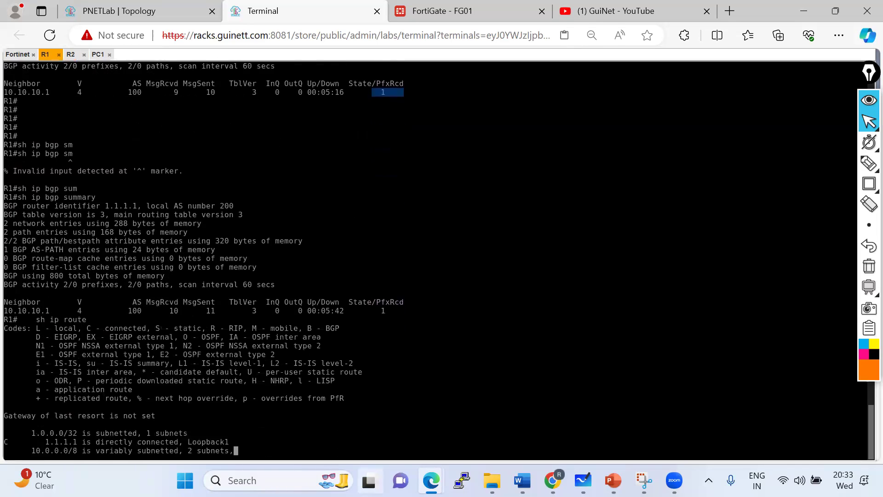
{"action": "left_click_drag", "start_coordinate": [6, 442], "coordinate": [255, 441]}
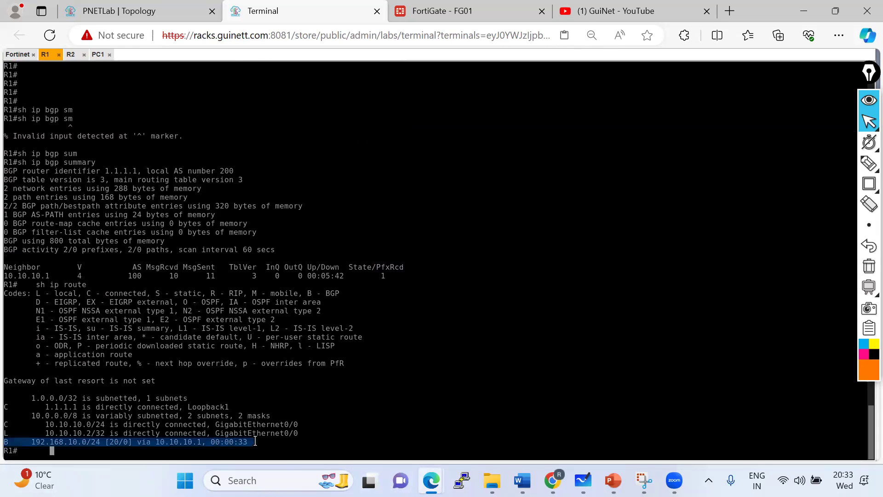
Switch to PC1's console and ping 1.1.1.1 again.
{"action": "left_click", "coordinate": [98, 54]}
{"action": "key", "text": "Up"}
{"action": "key", "text": "Return"}
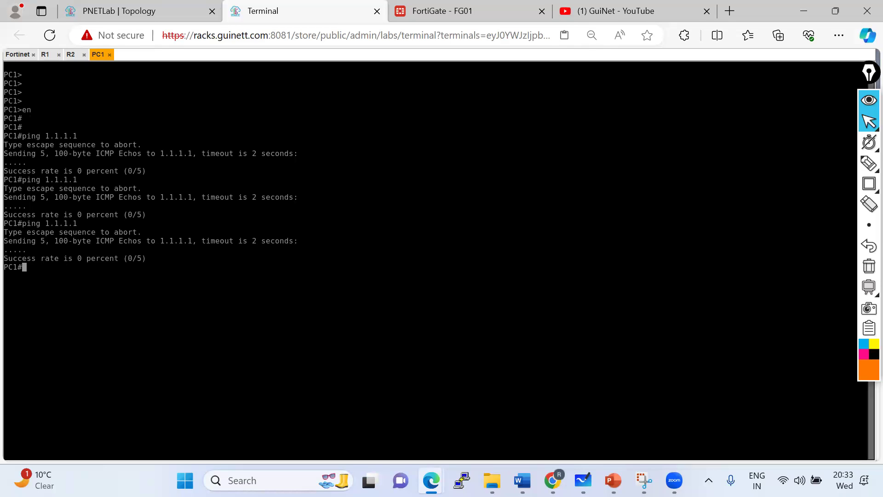
Show PC1's routing table with "sh ip route" to check for a default gateway.
{"action": "type", "text": "s i"}
{"action": "key", "text": "BackSpace"}
{"action": "key", "text": "BackSpace"}
{"action": "key", "text": "BackSpace"}
{"action": "key", "text": "BackSpace"}
{"action": "type", "text": "sh ip route"}
{"action": "key", "text": "Return"}
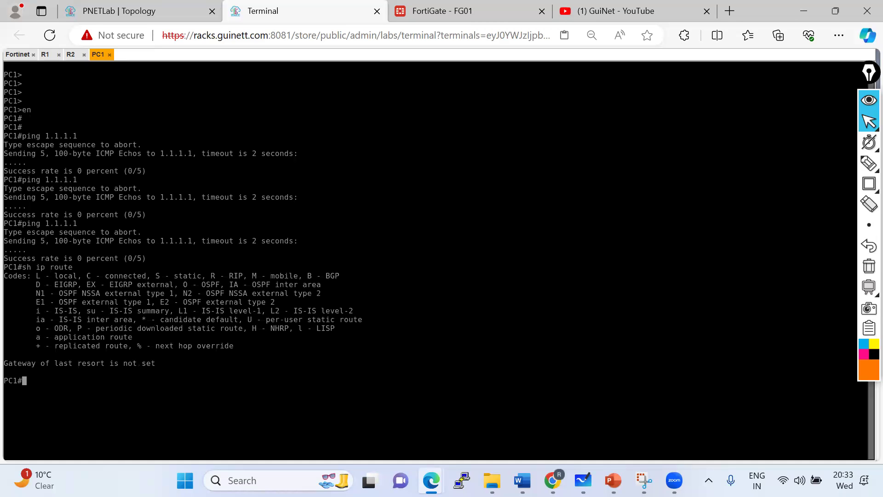
List PC1's interface addresses and status with "sh ip int brief".
{"action": "key", "text": "Return"}
{"action": "key", "text": "Return"}
{"action": "type", "text": "sh ip int bri"}
{"action": "key", "text": "Tab"}
{"action": "key", "text": "Return"}
Configure a default route on PC1 with "ip route 0.0.0.0 0.0.0.0 192.168.10.1" and save the configuration.
{"action": "type", "text": "conf t"}
{"action": "key", "text": "Return"}
{"action": "key", "text": "Return"}
{"action": "type", "text": "ip route 0.0."}
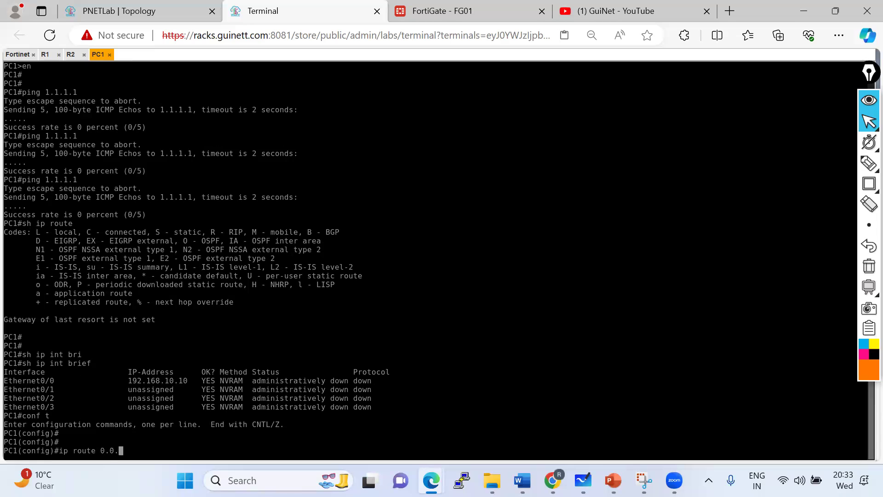
{"action": "type", "text": "0.0 0.0.0.0 192.168.10.1"}
{"action": "key", "text": "Return"}
{"action": "key", "text": "Return"}
{"action": "key", "text": "Return"}
{"action": "key", "text": "ctrl+z"}
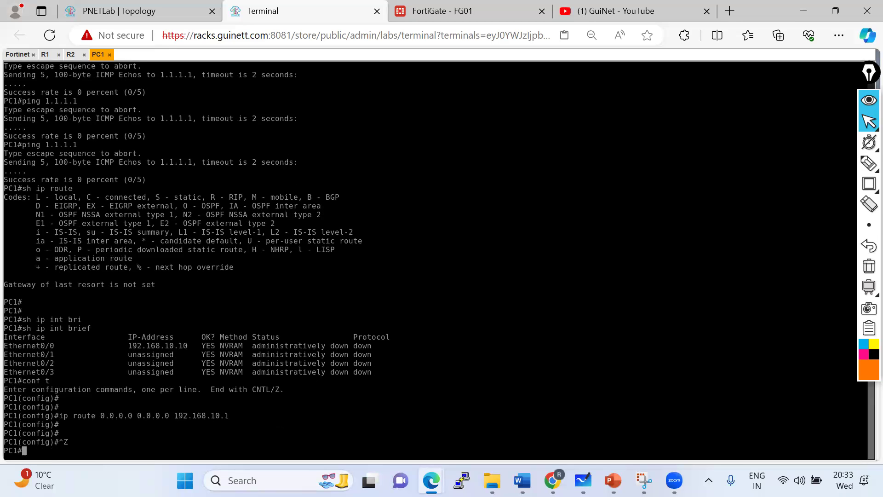
{"action": "type", "text": "wr"}
{"action": "key", "text": "Return"}
Ping 1.1.1.1 from PC1 and highlight the address and status of Ethernet0/0 in the earlier interface summary.
{"action": "type", "text": "sh ip int brief"}
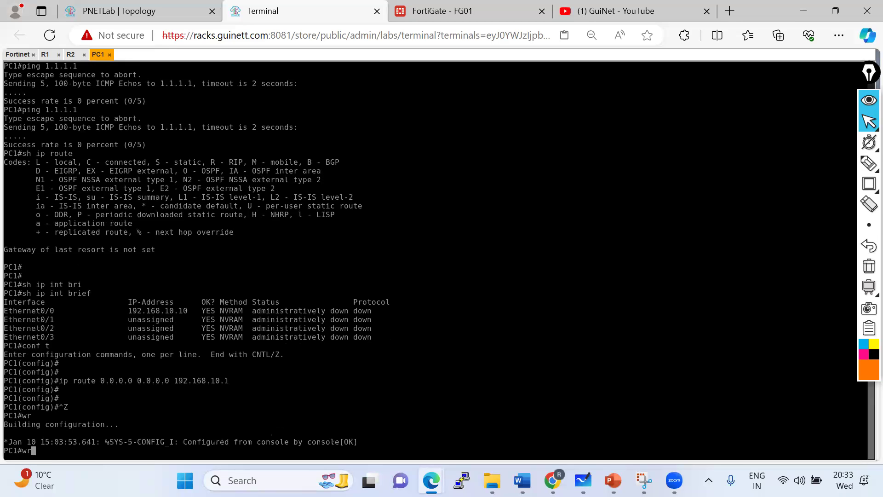
{"action": "key", "text": "Up"}
{"action": "key", "text": "Up"}
{"action": "key", "text": "Return"}
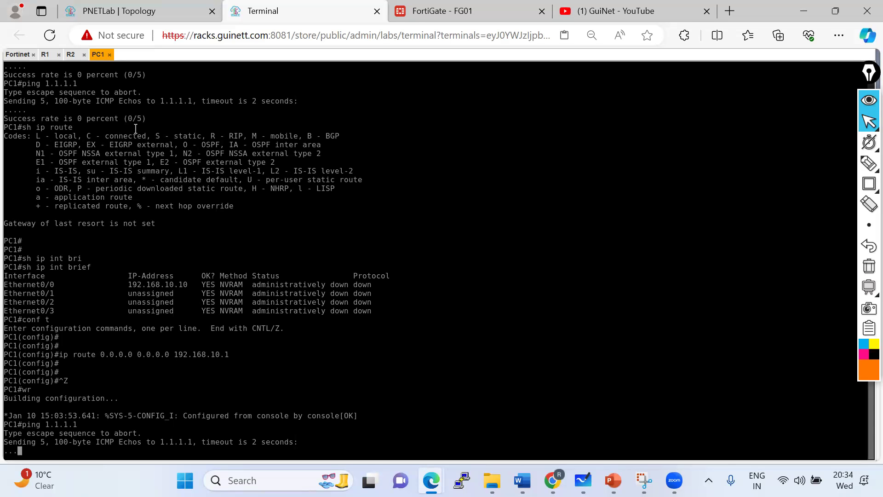
{"action": "left_click_drag", "start_coordinate": [133, 285], "coordinate": [352, 285]}
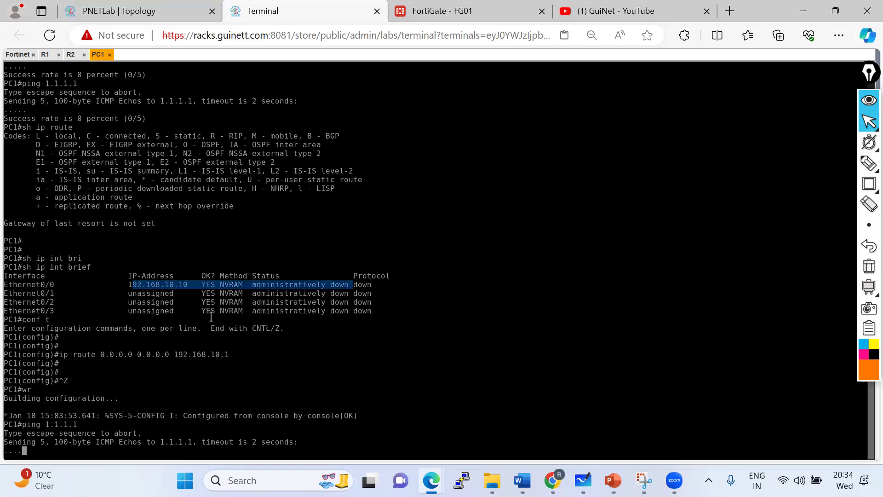
Enter global configuration mode on PC1 with "conf t".
{"action": "type", "text": "conf "}
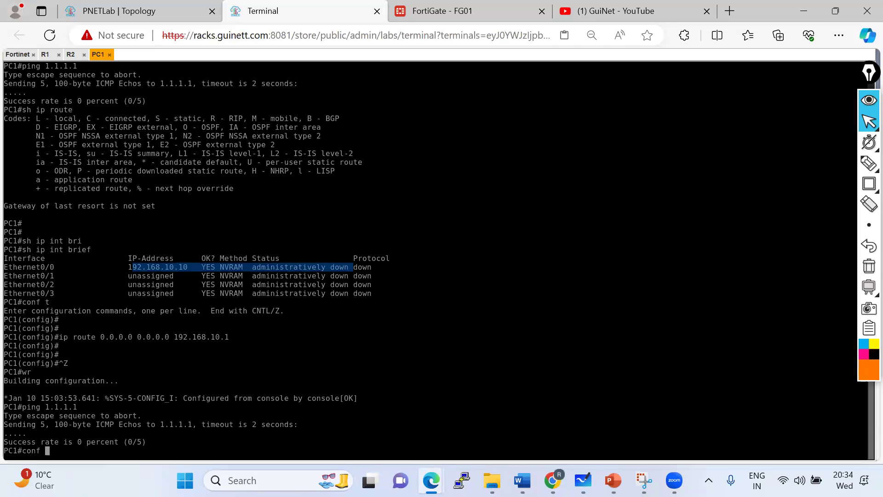
{"action": "type", "text": "t"}
{"action": "key", "text": "Return"}
Try to enter interface configuration on PC1 with "int g0/0" and "int gi0/0".
{"action": "type", "text": "int g"}
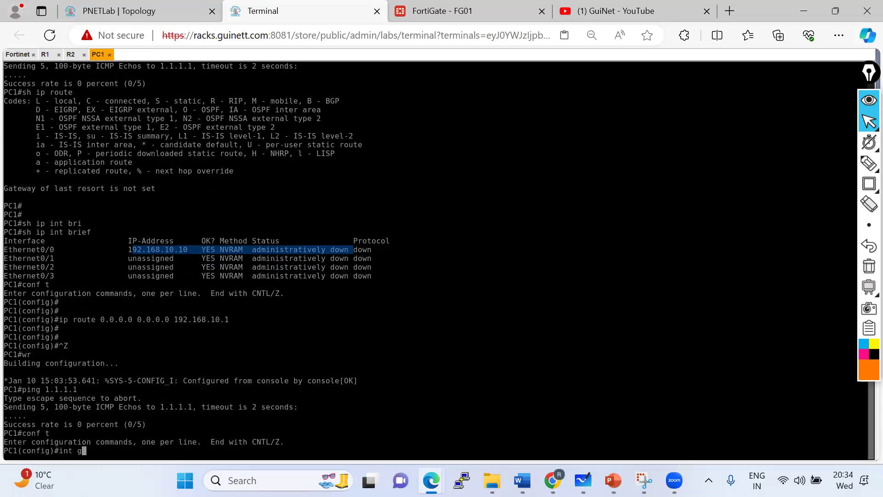
{"action": "type", "text": "0/0"}
{"action": "key", "text": "Return"}
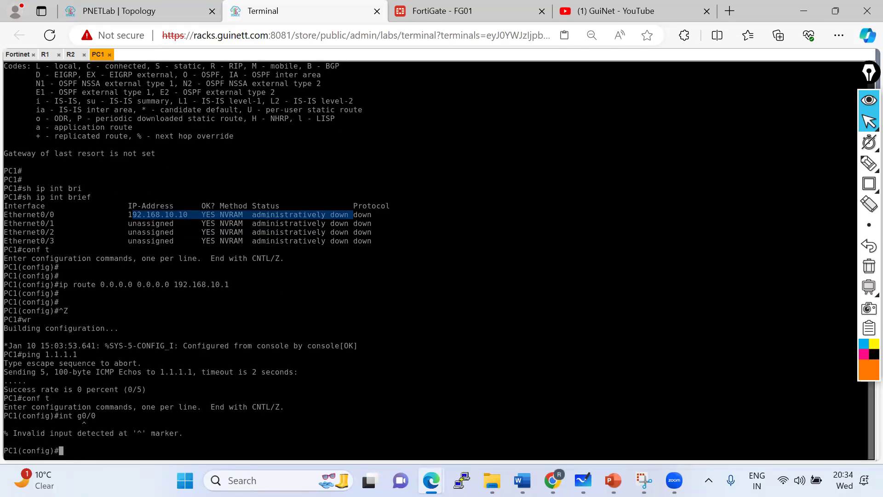
{"action": "key", "text": "Up"}
{"action": "key", "text": "Left"}
{"action": "type", "text": "i"}
{"action": "key", "text": "Return"}
Bring up PC1's interface eth0/0 with "no shutdown" and save the configuration.
{"action": "type", "text": "in"}
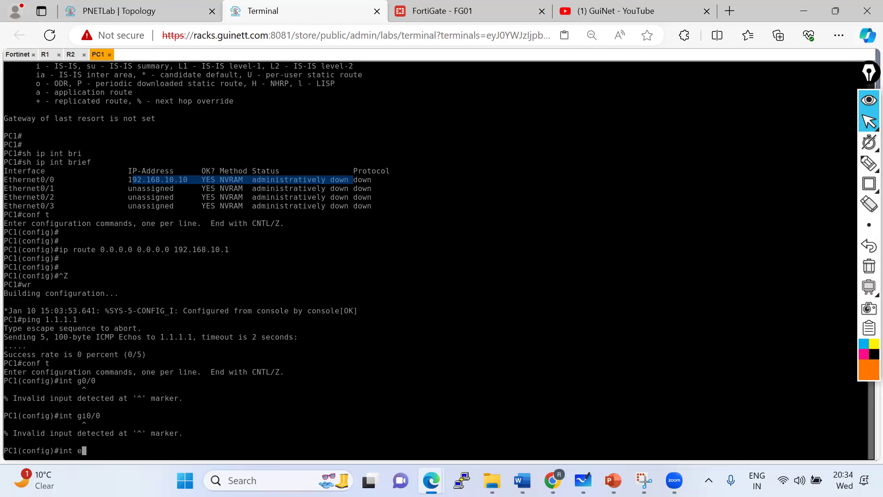
{"action": "type", "text": "t eth0/0"}
{"action": "key", "text": "Return"}
{"action": "type", "text": "no sh"}
{"action": "key", "text": "Tab"}
{"action": "key", "text": "Return"}
{"action": "key", "text": "Return"}
{"action": "key", "text": "ctrl+z"}
{"action": "type", "text": "wr"}
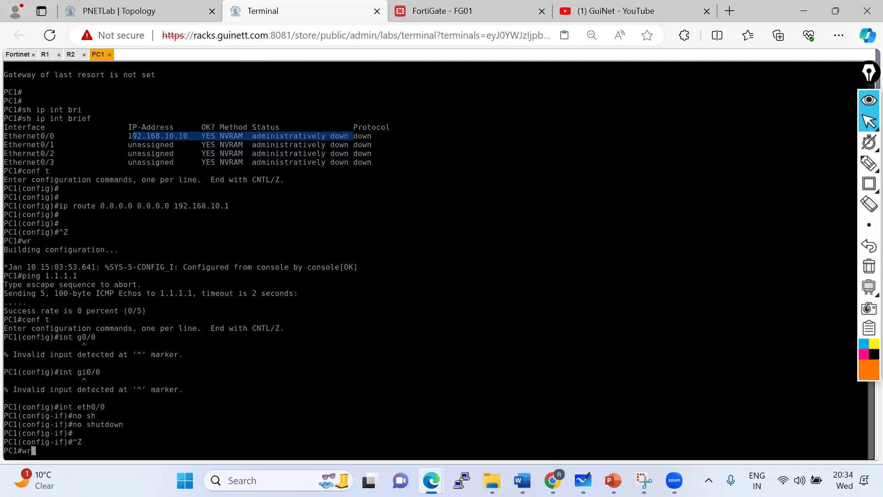
{"action": "key", "text": "Return"}
{"action": "type", "text": "conf t"}
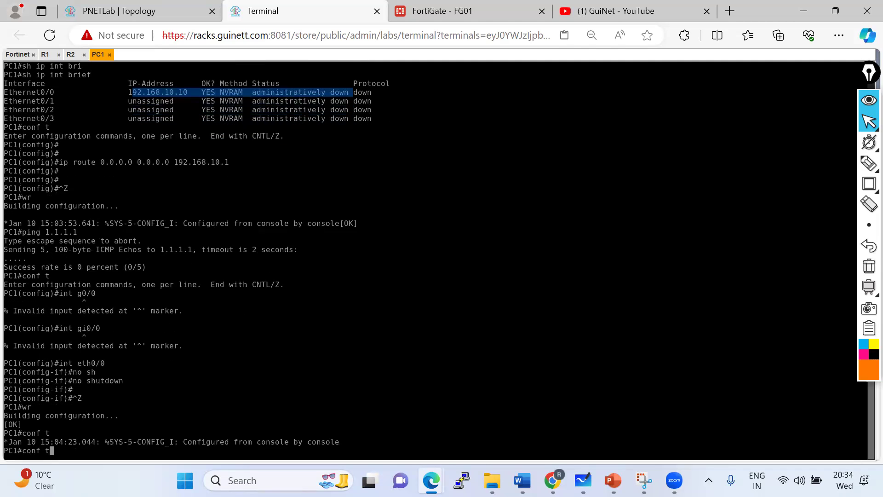
{"action": "key", "text": "BackSpace"}
{"action": "key", "text": "BackSpace"}
{"action": "key", "text": "BackSpace"}
{"action": "key", "text": "BackSpace"}
{"action": "key", "text": "BackSpace"}
{"action": "key", "text": "BackSpace"}
Ping 1.1.1.1 twice from PC1 to test reachability of R1's loopback.
{"action": "type", "text": "ping 1.1.1.1"}
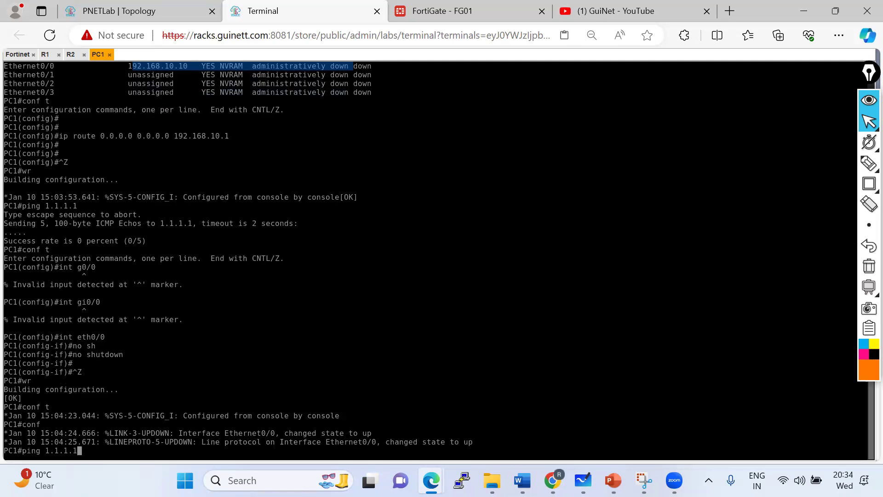
{"action": "key", "text": "Return"}
{"action": "key", "text": "Return"}
{"action": "key", "text": "Return"}
{"action": "key", "text": "Return"}
{"action": "key", "text": "Up"}
{"action": "key", "text": "Return"}
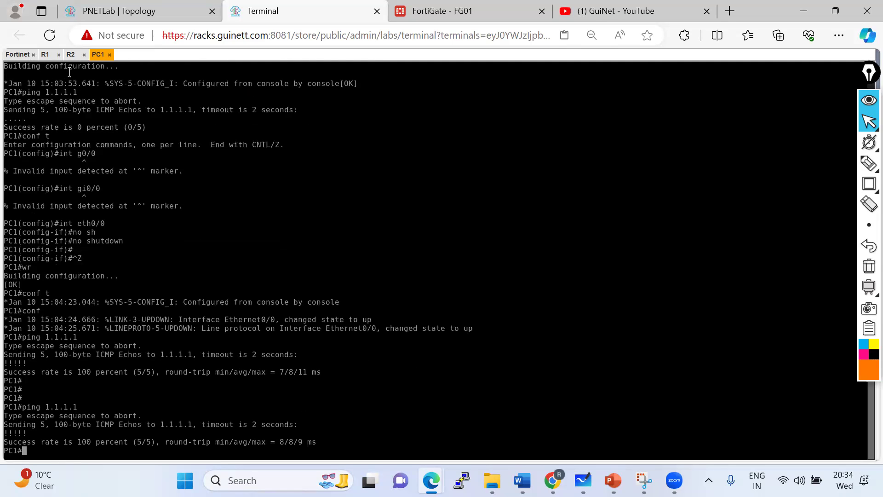
Ping 2.2.2.2 from PC1 to test reachability of R2's loopback.
{"action": "type", "text": "ping 2.2.2.2"}
{"action": "key", "text": "Return"}
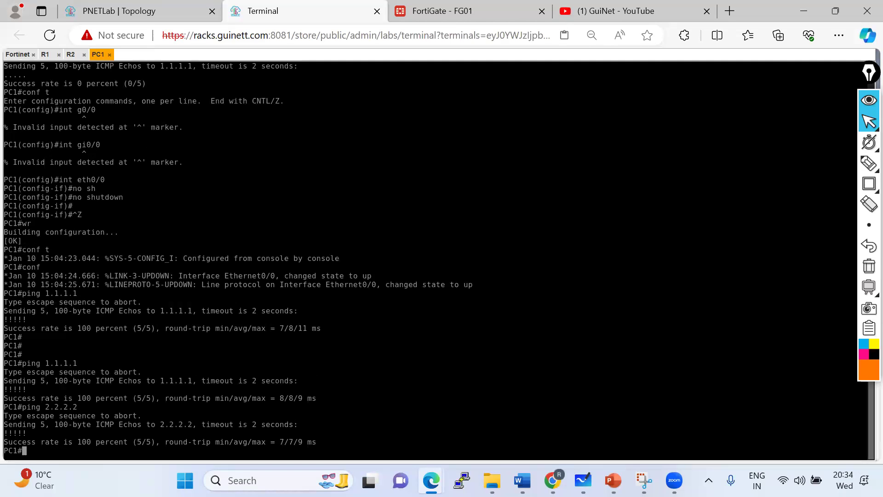
{"action": "key", "text": "Return"}
{"action": "key", "text": "Return"}
{"action": "key", "text": "Return"}
{"action": "key", "text": "Return"}
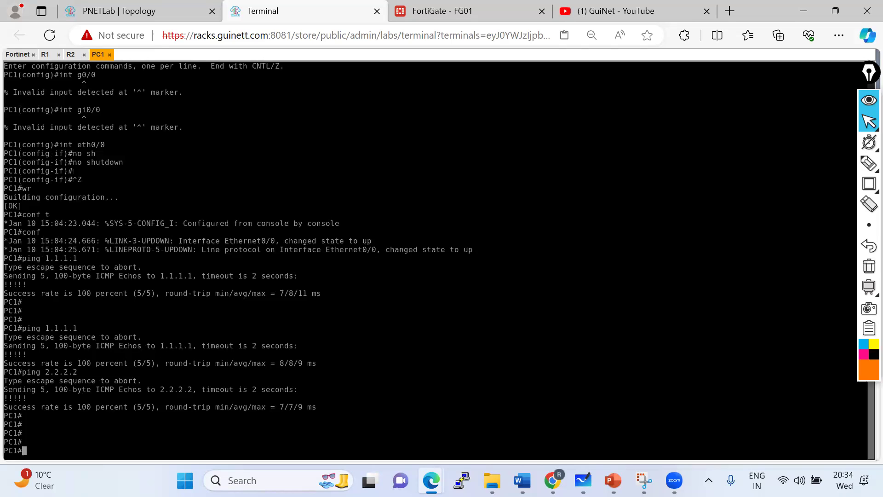
Switch to the FortiGate web interface and view its network interfaces.
{"action": "left_click", "coordinate": [439, 11]}
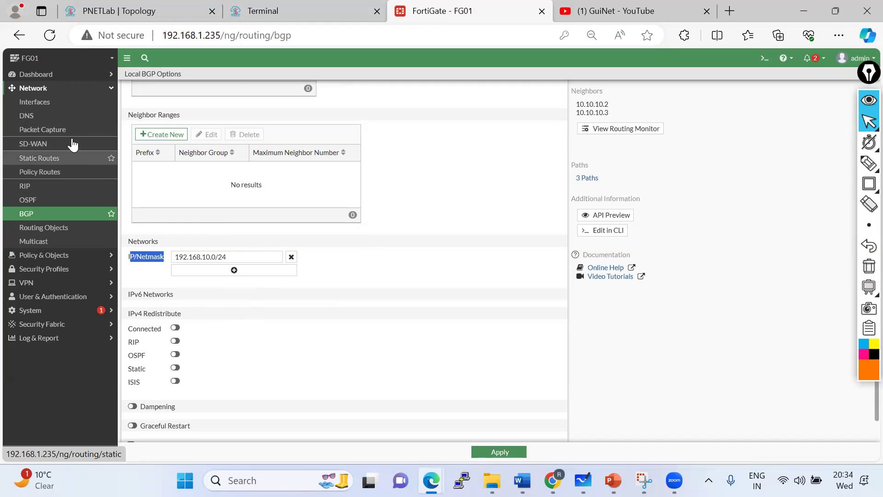
{"action": "left_click", "coordinate": [40, 102]}
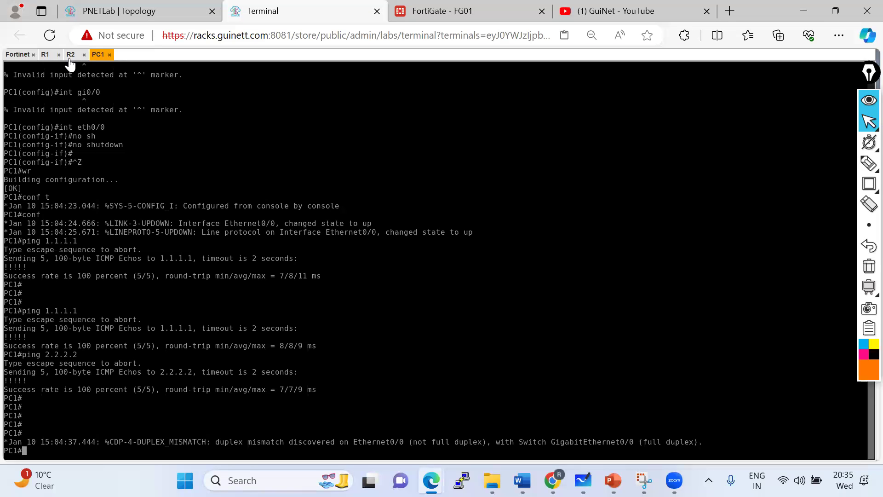
Return to R1's console and show its routing table again with "sh ip route".
{"action": "key", "text": "Return"}
{"action": "key", "text": "Return"}
{"action": "key", "text": "Return"}
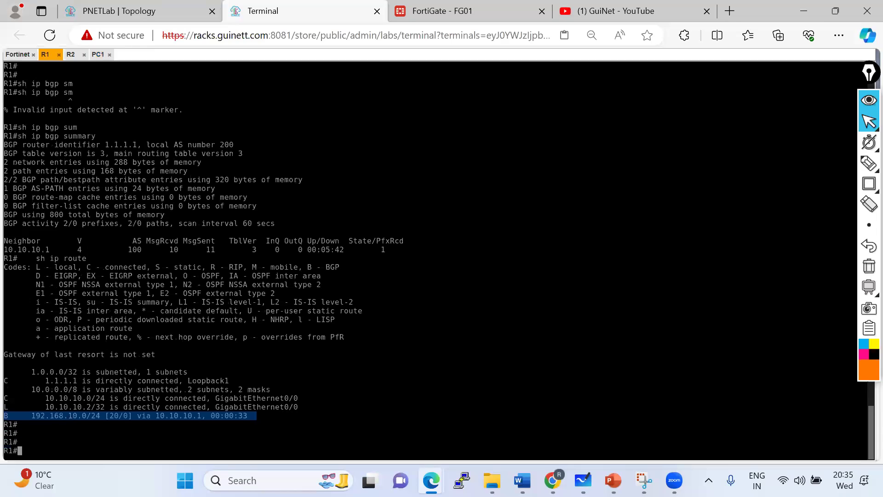
{"action": "key", "text": "Up"}
{"action": "key", "text": "Return"}
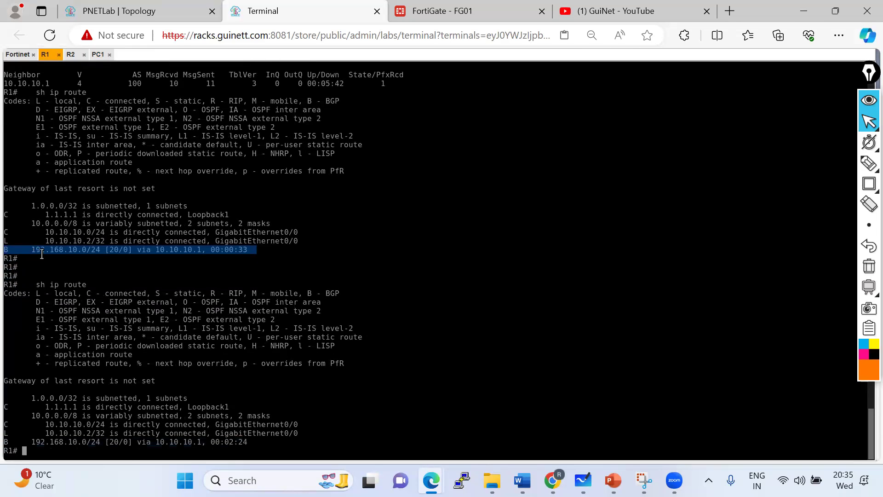
Enable IPv4 redistribution of all connected routes in the FortiGate's BGP settings and apply the change.
{"action": "left_click", "coordinate": [442, 11]}
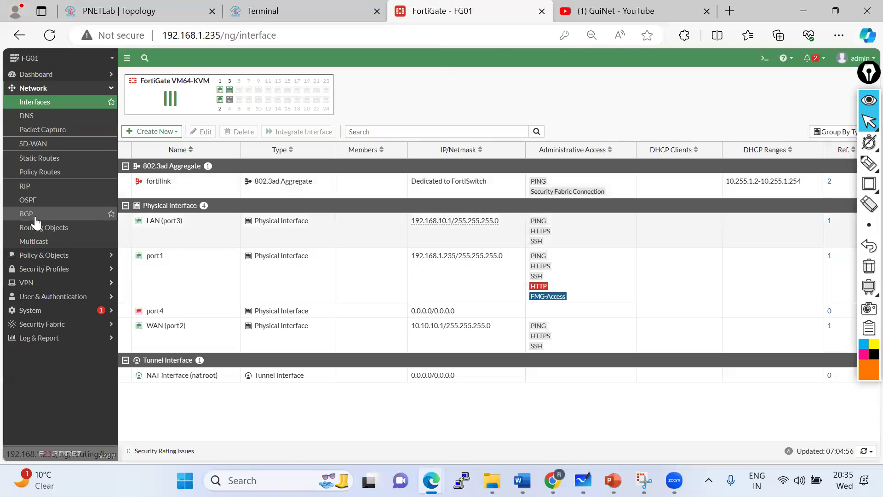
{"action": "left_click", "coordinate": [35, 217]}
{"action": "scroll", "coordinate": [177, 384], "scroll_direction": "down", "scroll_amount": 5}
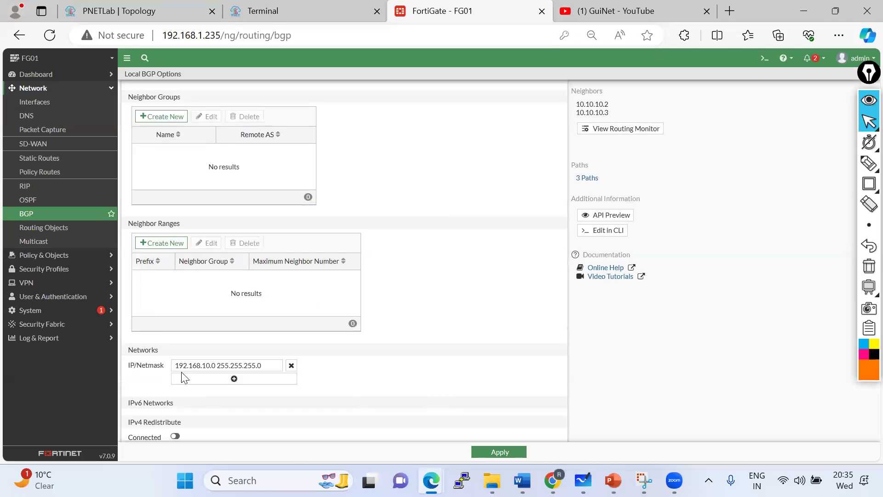
{"action": "scroll", "coordinate": [184, 377], "scroll_direction": "down", "scroll_amount": 3}
{"action": "left_click", "coordinate": [176, 330]}
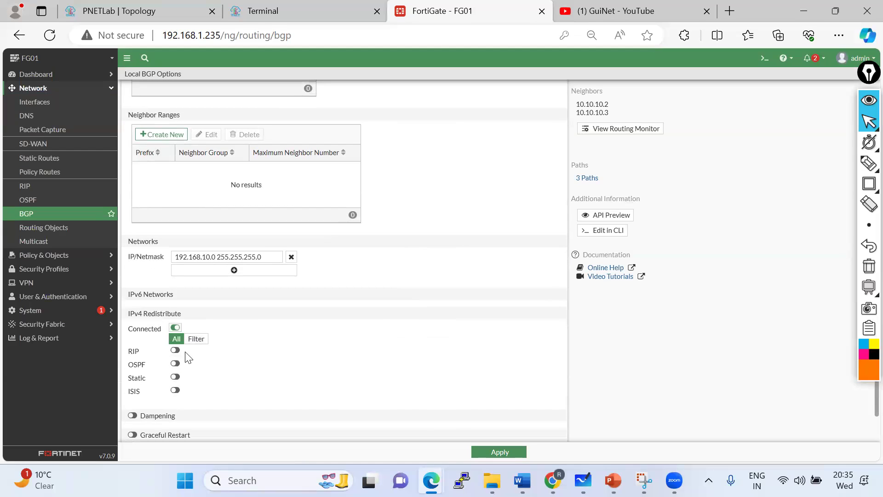
{"action": "left_click", "coordinate": [499, 451]}
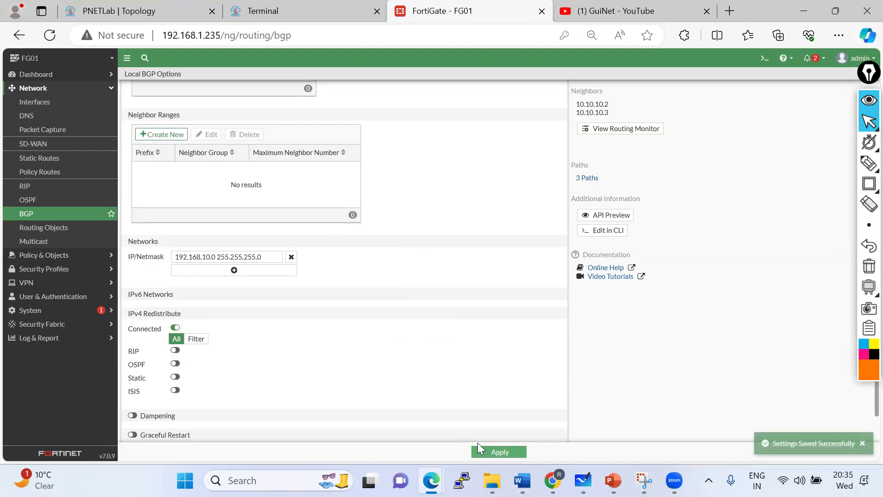
Run "sh ip route" twice on R1 to check for routes redistributed by the FortiGate.
{"action": "left_click", "coordinate": [265, 8]}
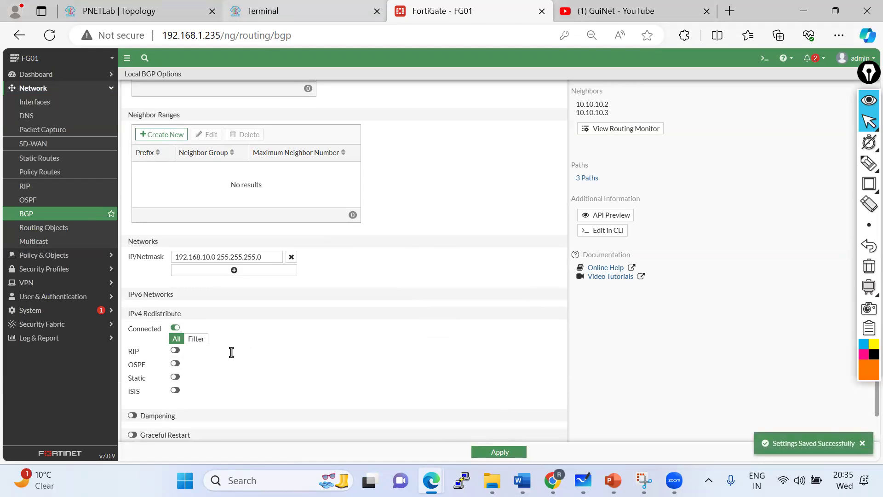
{"action": "key", "text": "Return"}
{"action": "key", "text": "Return"}
{"action": "key", "text": "Return"}
{"action": "key", "text": "Up"}
{"action": "key", "text": "Return"}
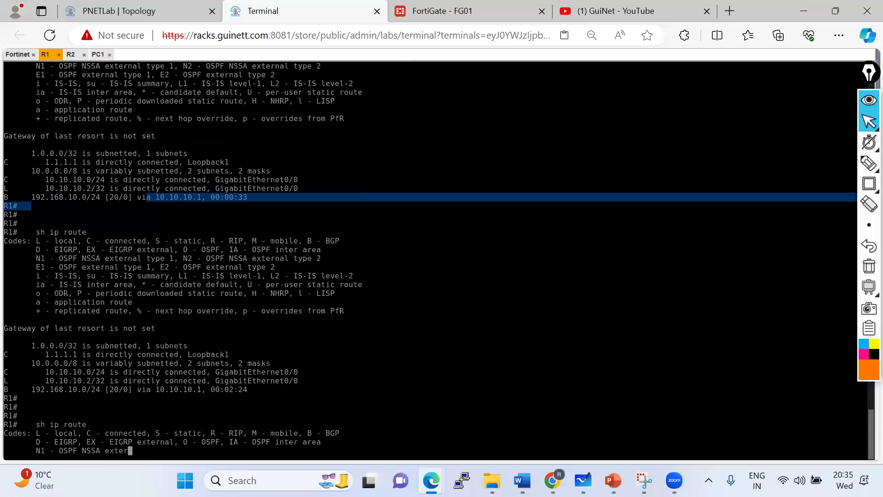
{"action": "key", "text": "Up"}
{"action": "key", "text": "Return"}
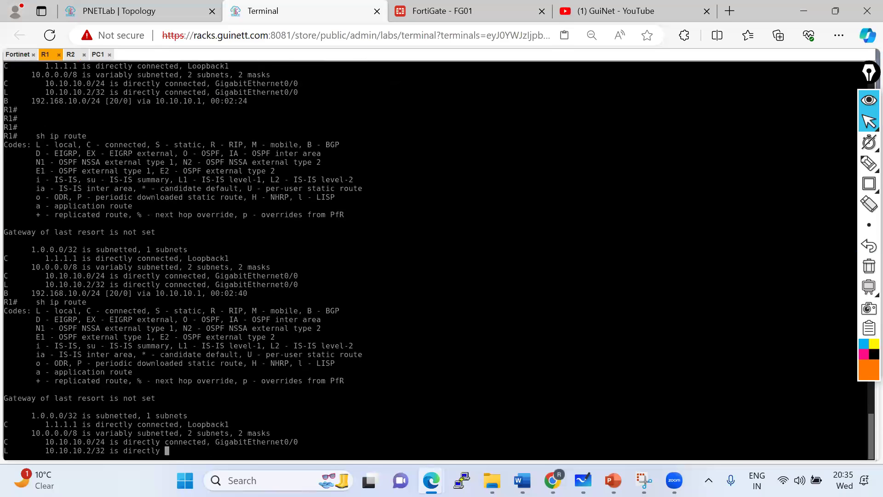
Run "sh ip route" three more times on R1 to check for the FortiGate's redistributed connected routes.
{"action": "key", "text": "Return"}
{"action": "key", "text": "Return"}
{"action": "key", "text": "Return"}
{"action": "key", "text": "Up"}
{"action": "key", "text": "Return"}
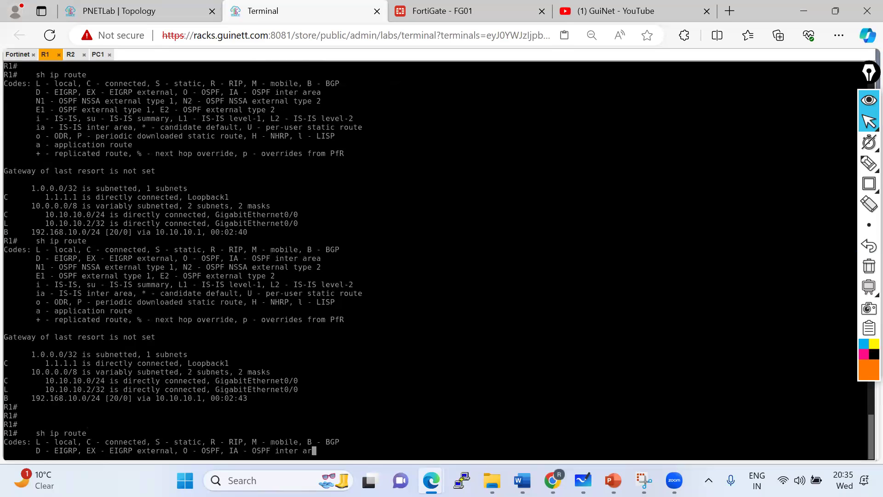
{"action": "key", "text": "Return"}
{"action": "key", "text": "Return"}
{"action": "key", "text": "Return"}
{"action": "key", "text": "Up"}
{"action": "key", "text": "Return"}
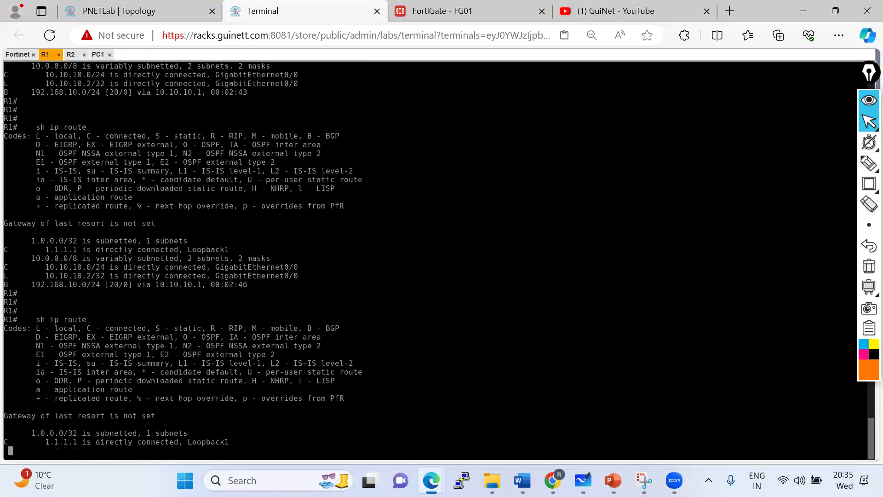
{"action": "key", "text": "Return"}
{"action": "key", "text": "Return"}
{"action": "key", "text": "Up"}
{"action": "key", "text": "Return"}
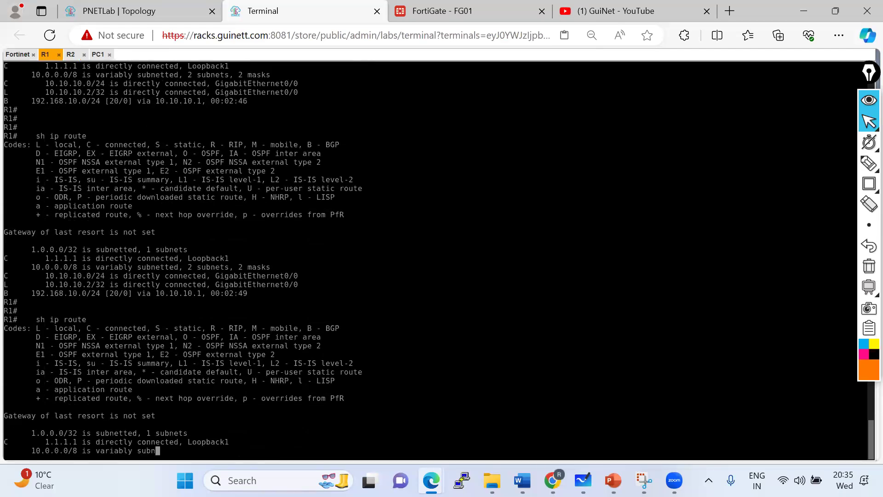
Show R1's BGP neighbor summary with "sh ip bgp summary".
{"action": "key", "text": "Return"}
{"action": "key", "text": "Return"}
{"action": "key", "text": "Return"}
{"action": "key", "text": "Return"}
{"action": "type", "text": "s"}
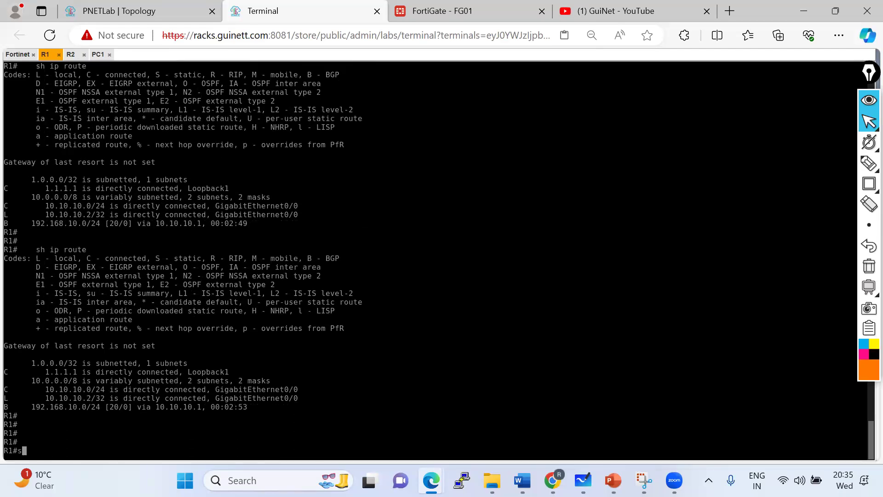
{"action": "type", "text": "h ip bgps um"}
{"action": "key", "text": "Tab"}
{"action": "key", "text": "BackSpace"}
{"action": "key", "text": "BackSpace"}
{"action": "key", "text": "BackSpace"}
{"action": "key", "text": "BackSpace"}
{"action": "type", "text": "sum"}
{"action": "key", "text": "Tab"}
{"action": "key", "text": "Return"}
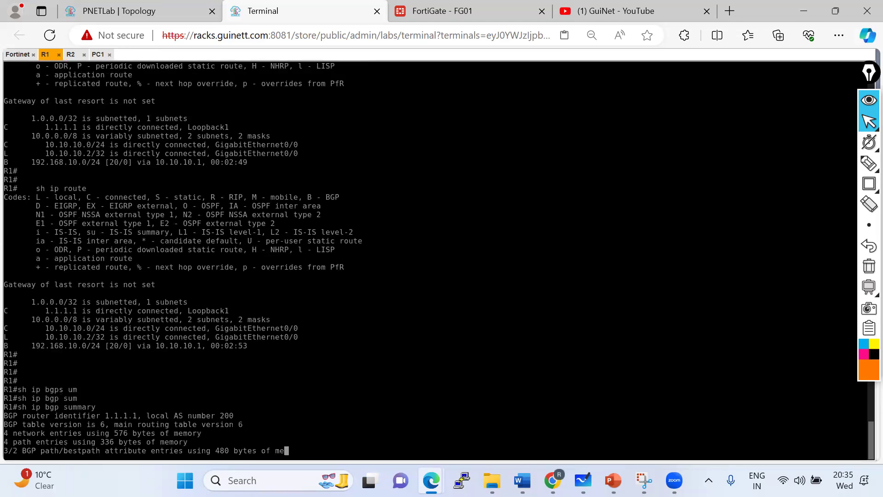
{"action": "key", "text": "Return"}
{"action": "key", "text": "Return"}
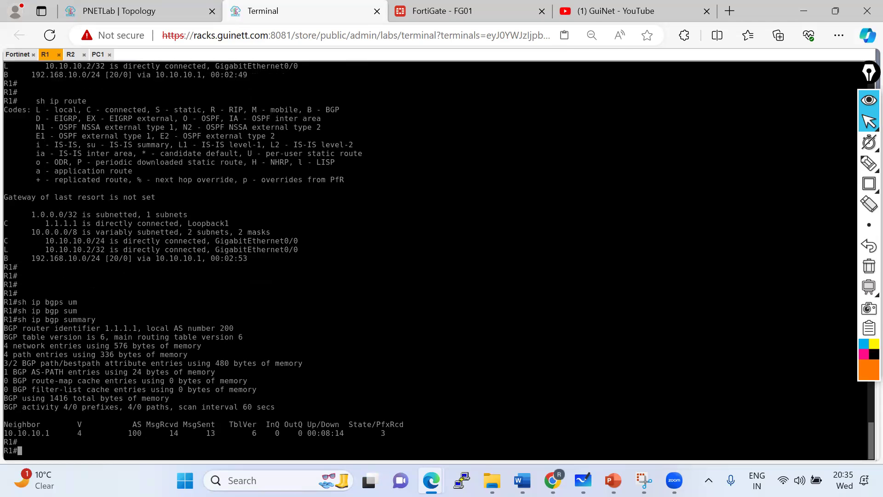
Show R1's routing table with "sh ip route" and highlight the BGP route to 192.168.1.0/24.
{"action": "type", "text": "sh ip route"}
{"action": "key", "text": "Return"}
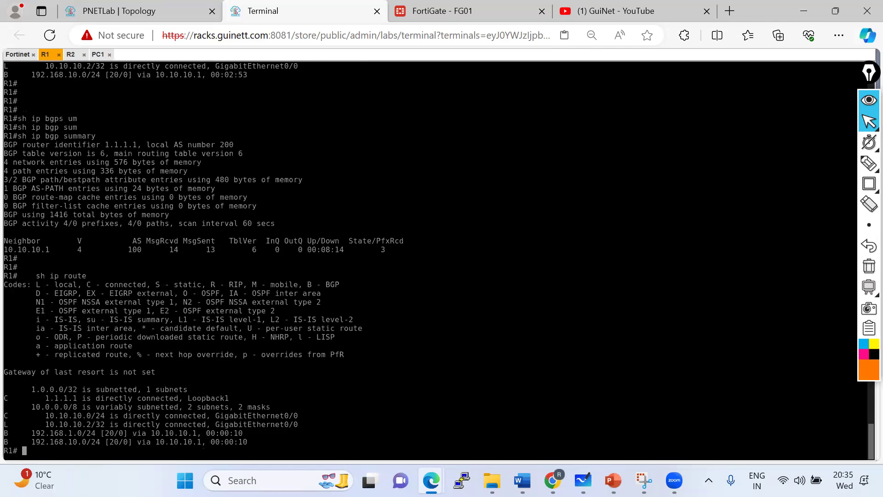
{"action": "left_click_drag", "start_coordinate": [6, 433], "coordinate": [253, 433]}
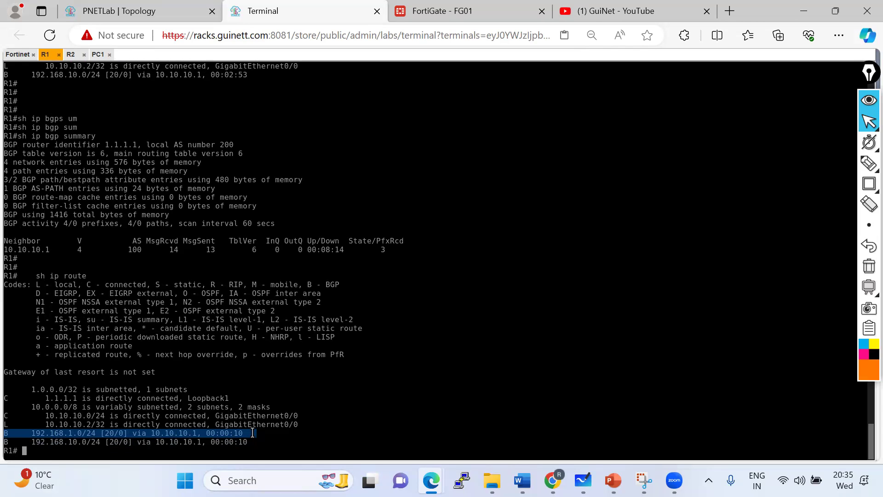
Switch to the FortiGate web interface and view its static routes.
{"action": "left_click", "coordinate": [442, 11]}
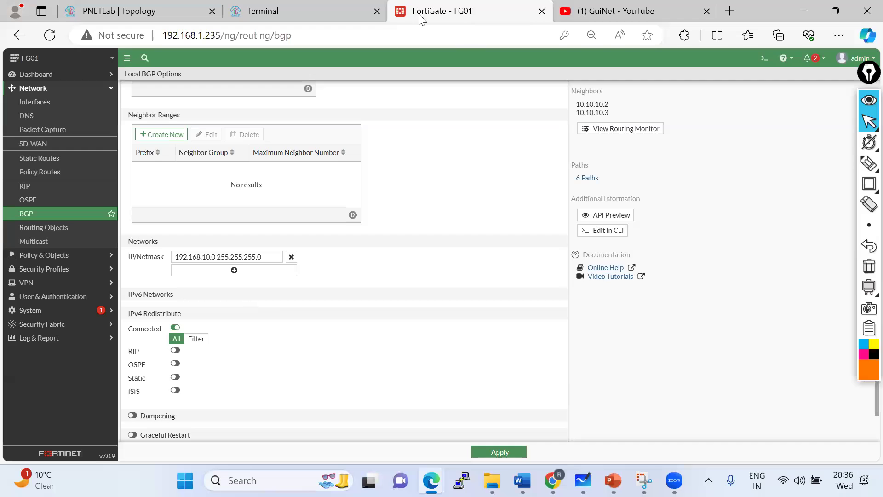
{"action": "left_click", "coordinate": [320, 12]}
{"action": "left_click", "coordinate": [478, 6]}
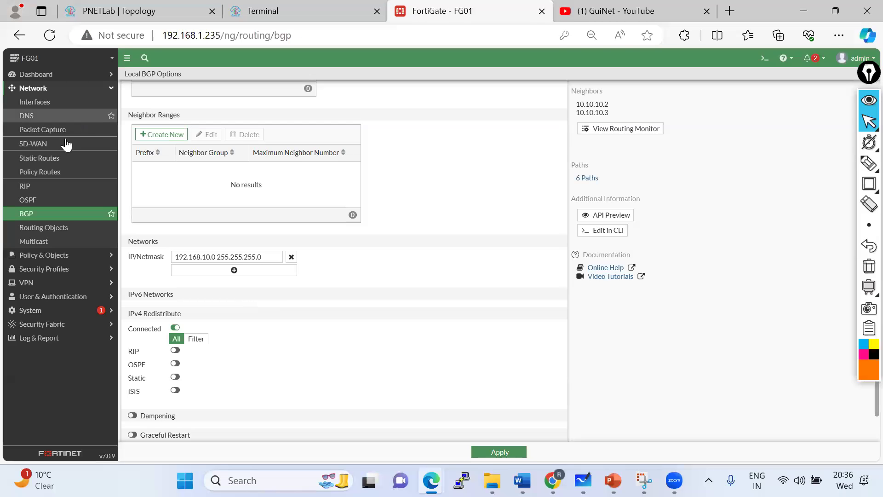
{"action": "left_click", "coordinate": [42, 158]}
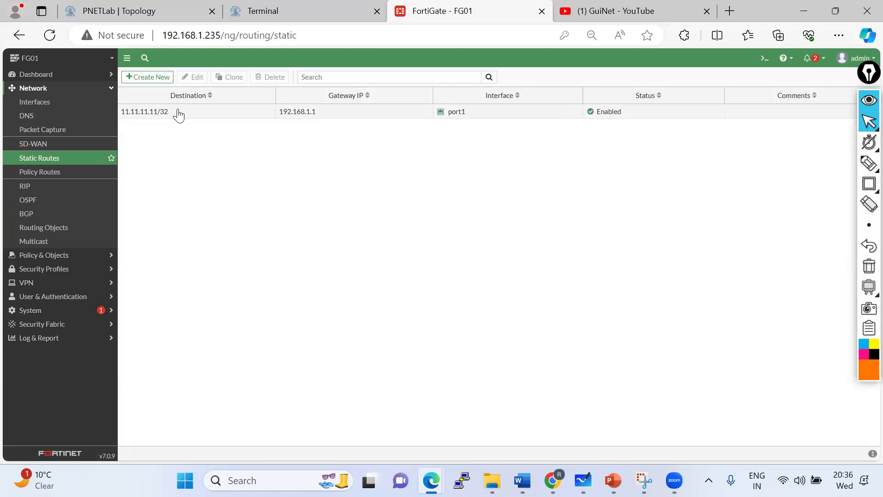
Return to R1's console and run "sh ip route" to check for the FortiGate's static route.
{"action": "left_click", "coordinate": [291, 7]}
{"action": "left_click", "coordinate": [409, 14]}
{"action": "left_click", "coordinate": [306, 10]}
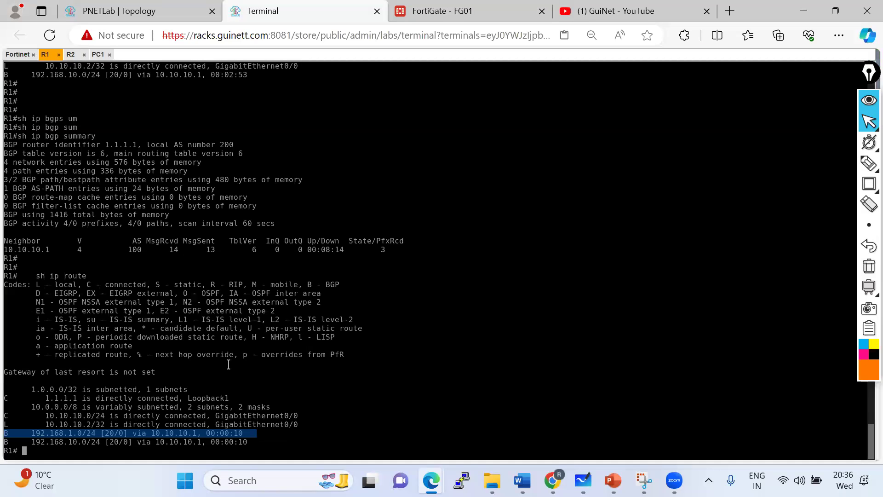
{"action": "key", "text": "Return"}
{"action": "key", "text": "Return"}
{"action": "key", "text": "Up"}
{"action": "key", "text": "Return"}
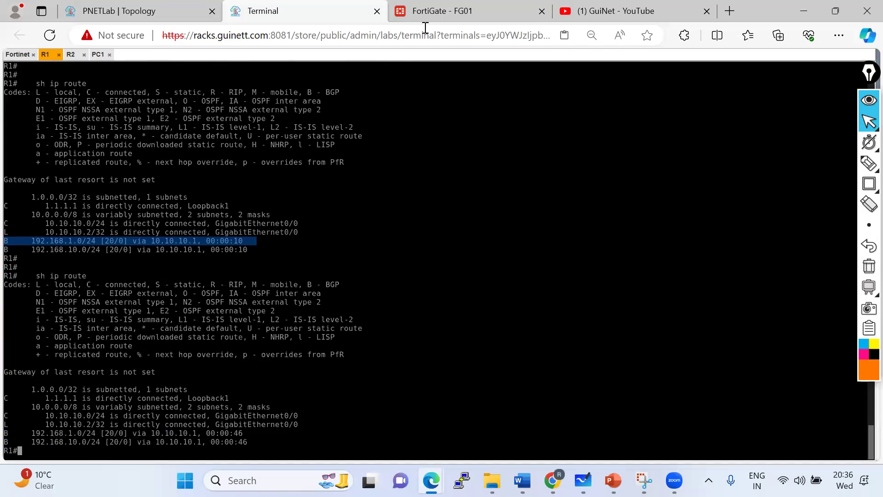
Enable IPv4 redistribution of all static routes in the FortiGate's BGP settings and apply the change.
{"action": "left_click", "coordinate": [442, 10]}
{"action": "left_click", "coordinate": [28, 218]}
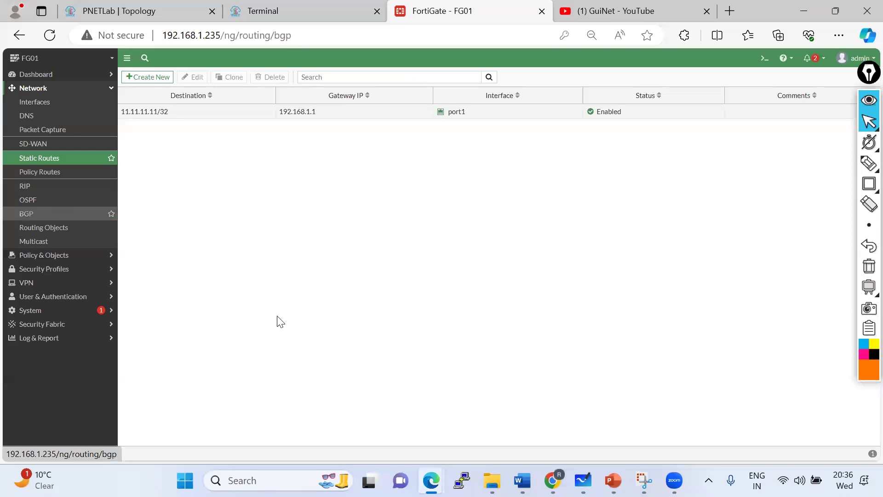
{"action": "scroll", "coordinate": [250, 337], "scroll_direction": "down", "scroll_amount": 6}
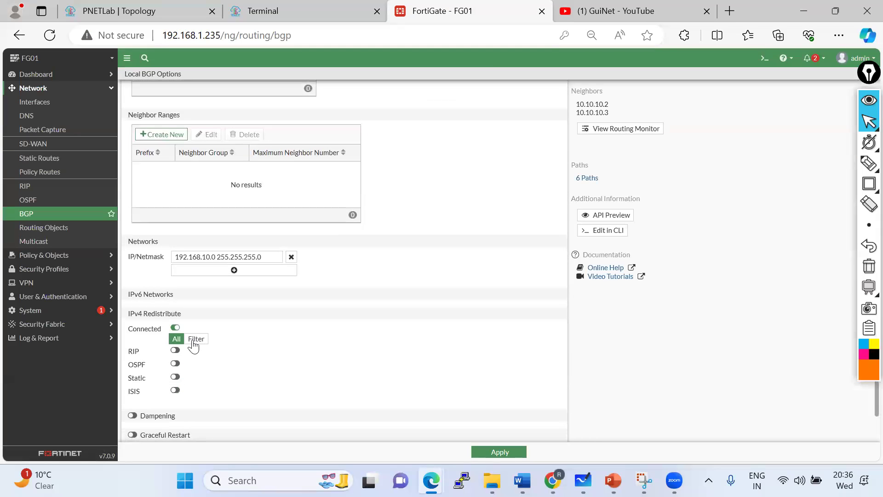
{"action": "left_click", "coordinate": [175, 376]}
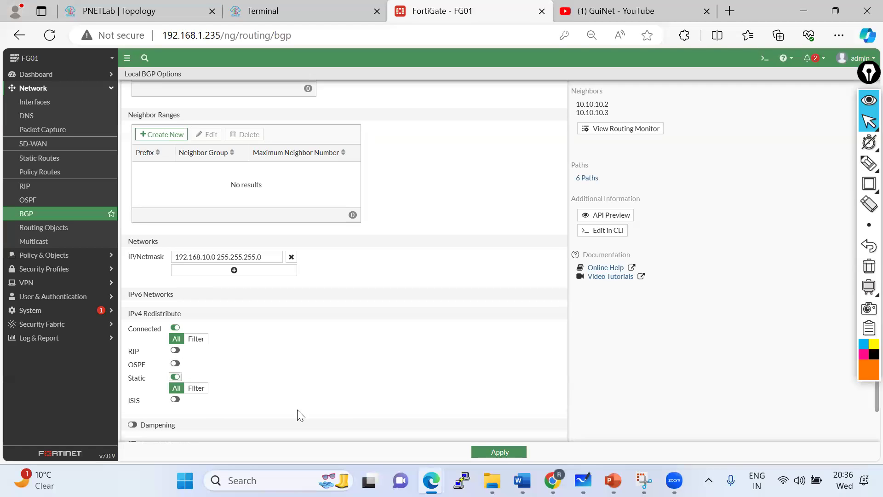
{"action": "left_click", "coordinate": [499, 453]}
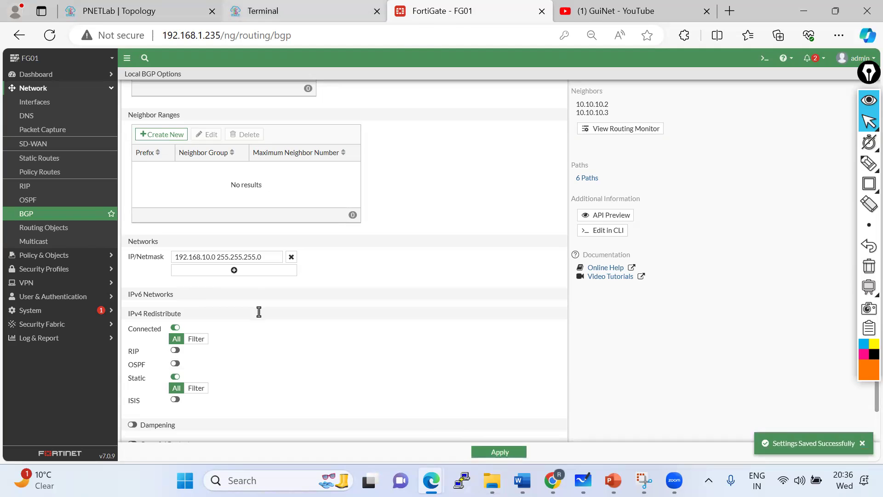
Run "sh ip route" repeatedly on R1 to check for static routes redistributed by the FortiGate.
{"action": "left_click", "coordinate": [276, 11]}
{"action": "key", "text": "Return"}
{"action": "key", "text": "Return"}
{"action": "key", "text": "Return"}
{"action": "key", "text": "Return"}
{"action": "key", "text": "Up"}
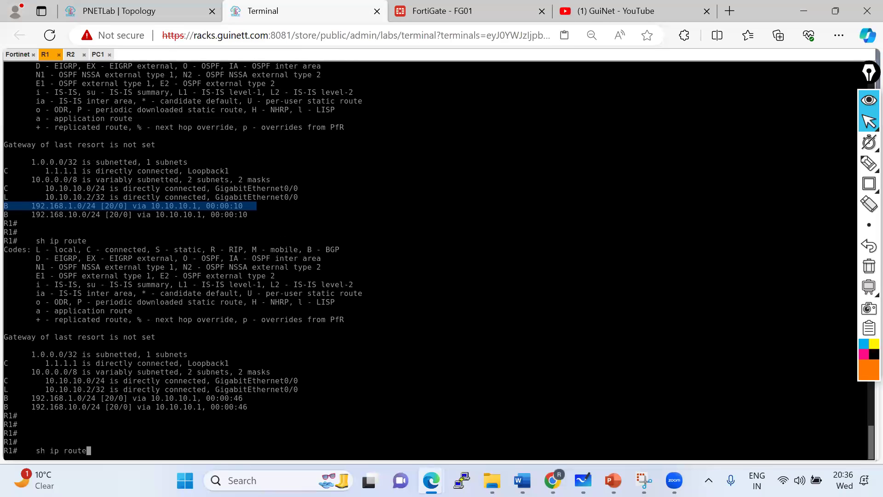
{"action": "key", "text": "Return"}
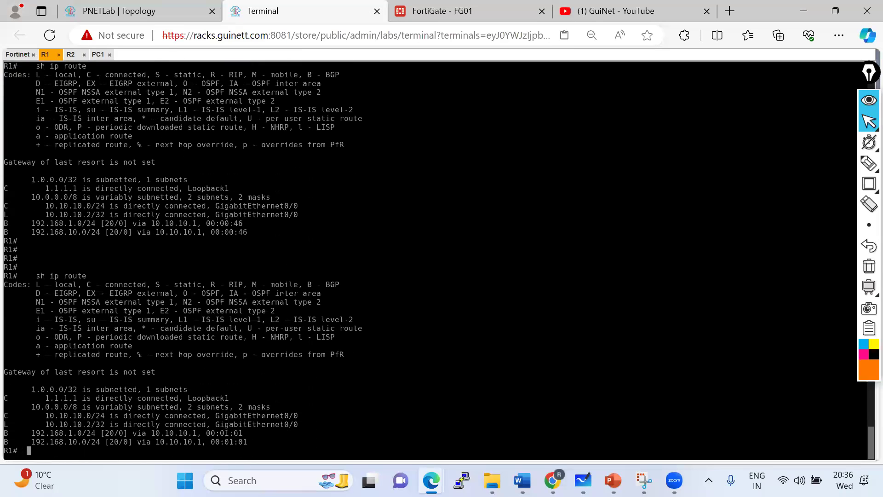
{"action": "key", "text": "Up"}
{"action": "key", "text": "Return"}
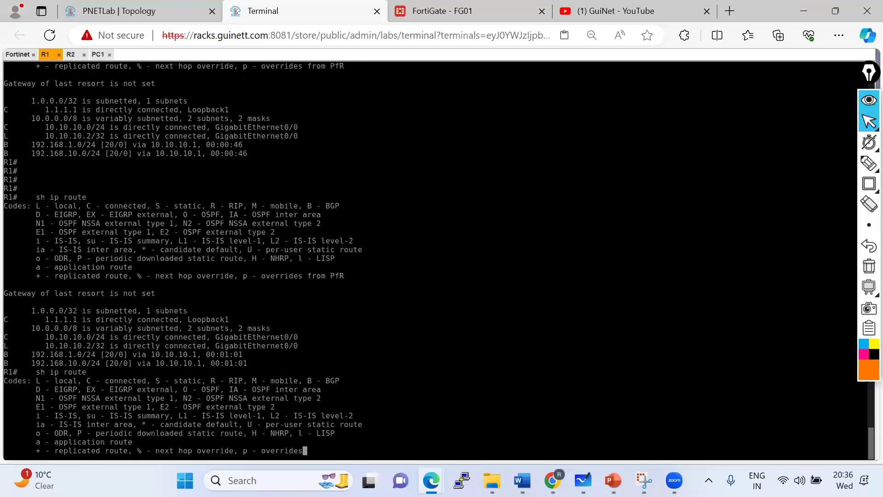
{"action": "key", "text": "Return"}
{"action": "key", "text": "Return"}
{"action": "key", "text": "Return"}
{"action": "key", "text": "Return"}
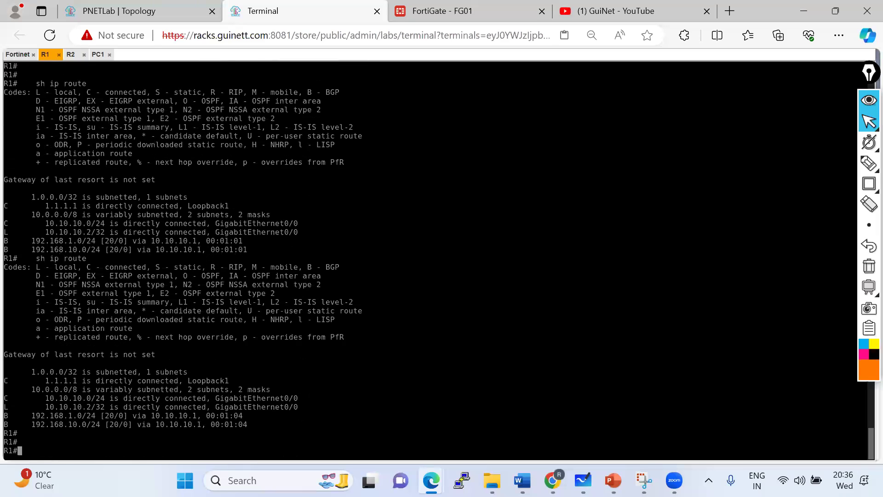
{"action": "key", "text": "Up"}
{"action": "key", "text": "Return"}
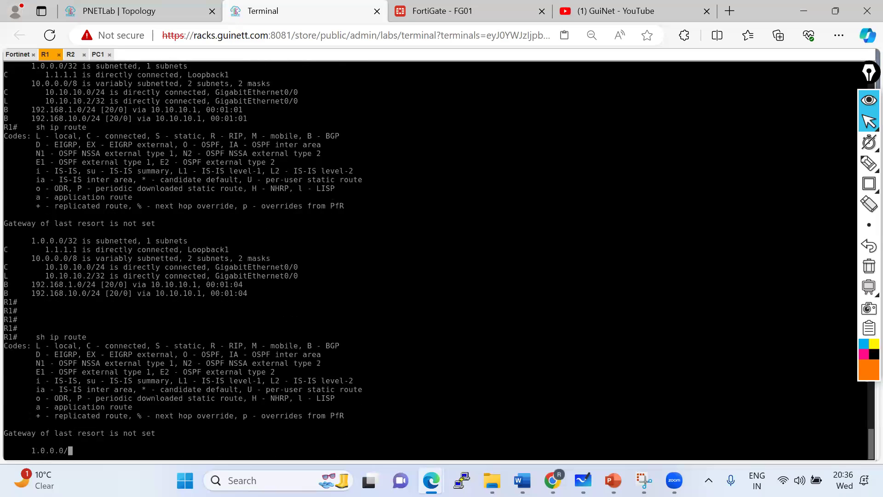
{"action": "key", "text": "Return"}
{"action": "key", "text": "Return"}
{"action": "key", "text": "Return"}
{"action": "key", "text": "Up"}
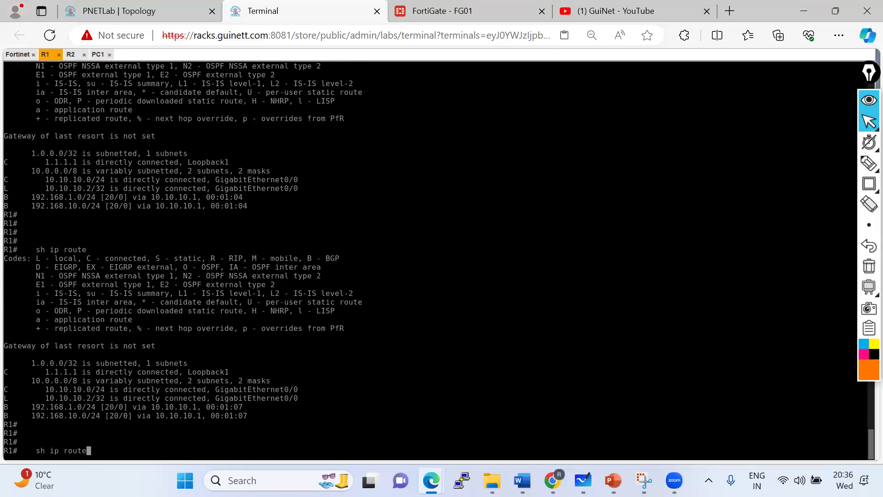
{"action": "key", "text": "Return"}
{"action": "key", "text": "Return"}
{"action": "key", "text": "Return"}
{"action": "key", "text": "Return"}
{"action": "key", "text": "Return"}
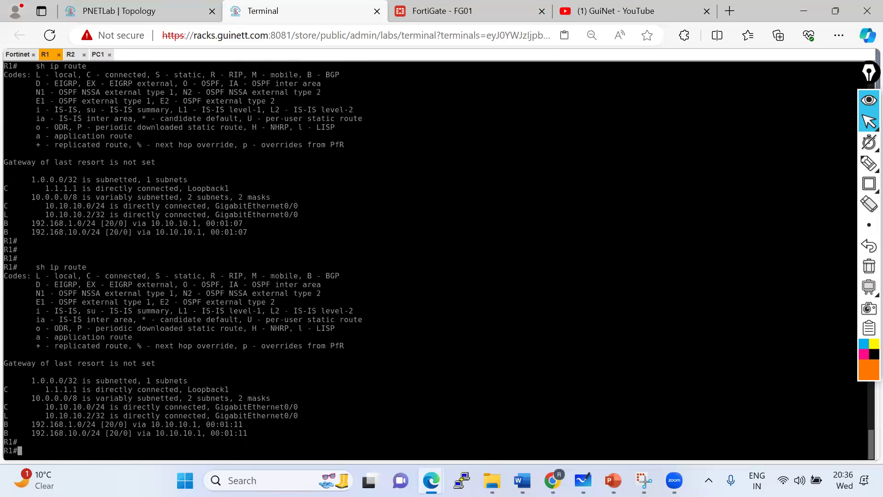
{"action": "key", "text": "Up"}
{"action": "key", "text": "Return"}
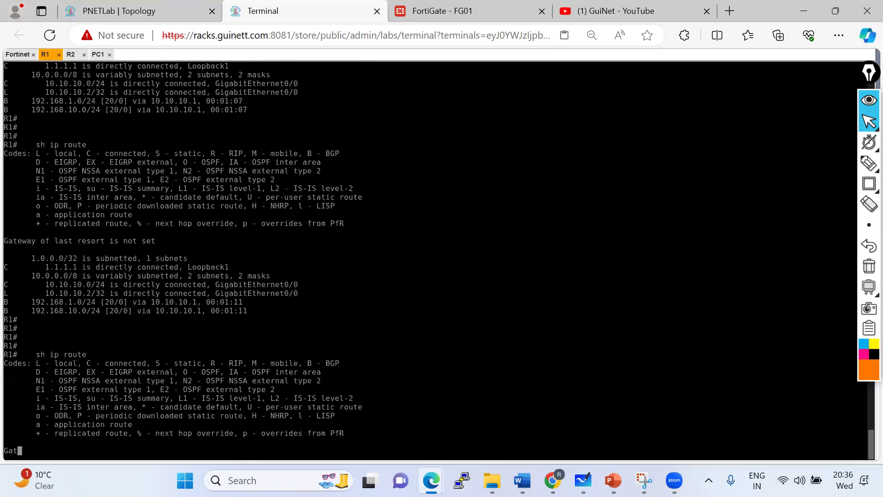
{"action": "key", "text": "Return"}
{"action": "key", "text": "Return"}
{"action": "key", "text": "Up"}
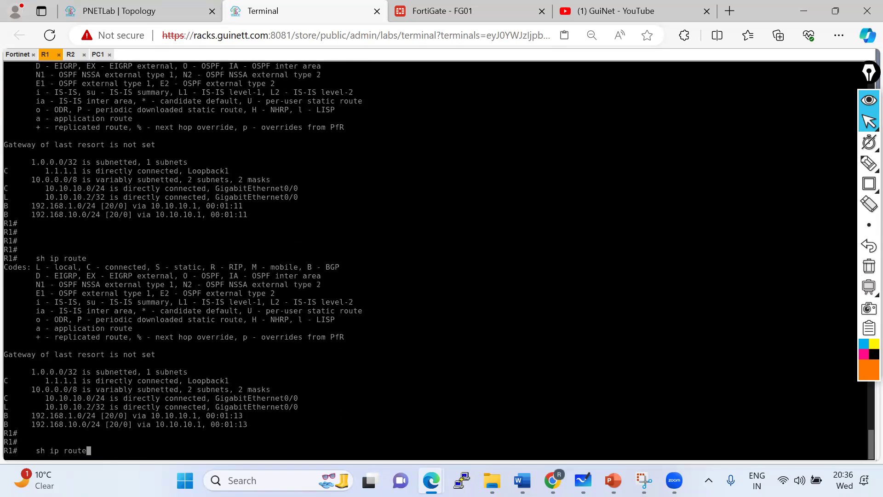
{"action": "key", "text": "Return"}
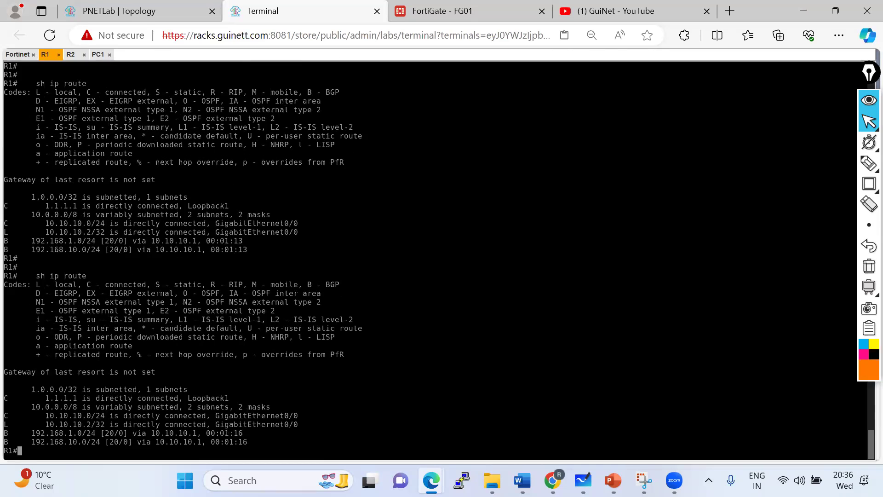
Show R1's routing table two more times and highlight the BGP route to 11.11.11.11.
{"action": "key", "text": "Return"}
{"action": "key", "text": "Return"}
{"action": "key", "text": "Up"}
{"action": "key", "text": "Return"}
{"action": "key", "text": "Up"}
{"action": "key", "text": "Return"}
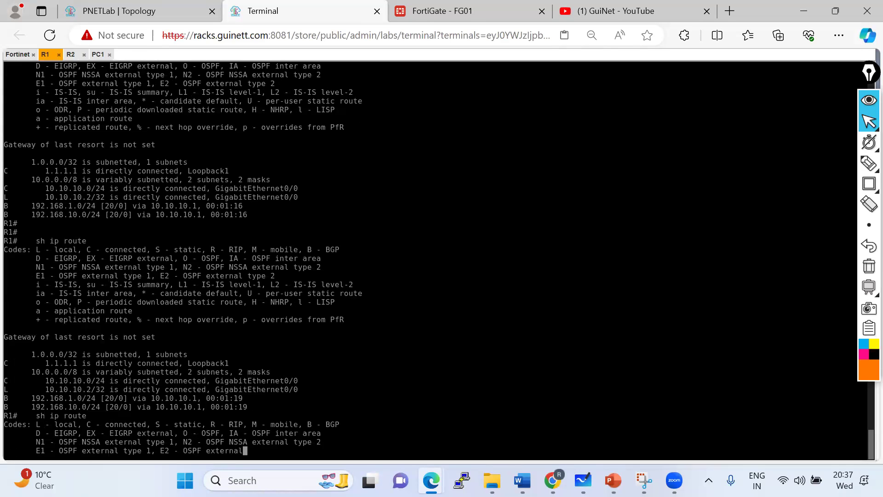
{"action": "key", "text": "Return"}
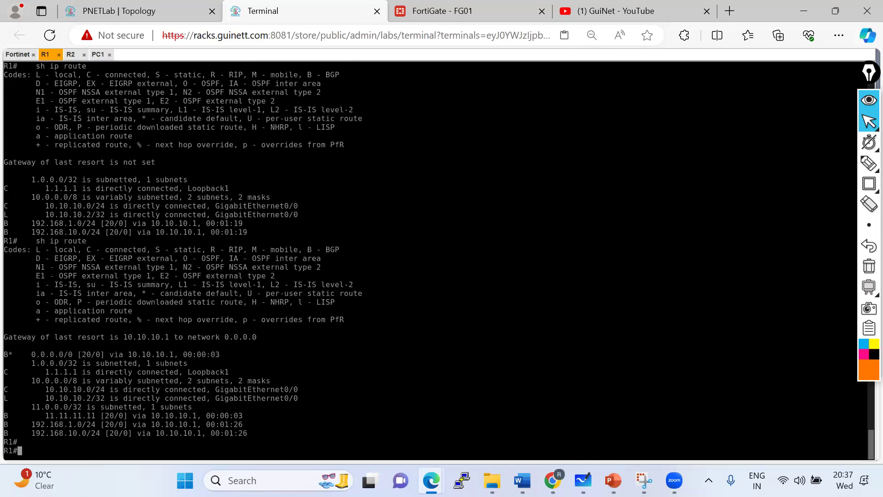
{"action": "left_click_drag", "start_coordinate": [19, 415], "coordinate": [252, 417]}
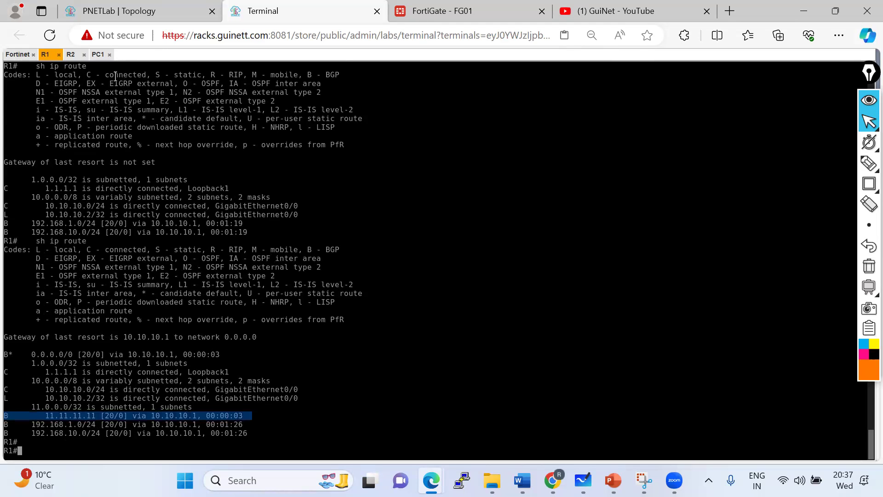
On the PNETLab topology, sketch routers R1 and R2 with pen links to the Fortinet firewall, marking R1's link P4.
{"action": "left_click", "coordinate": [120, 11]}
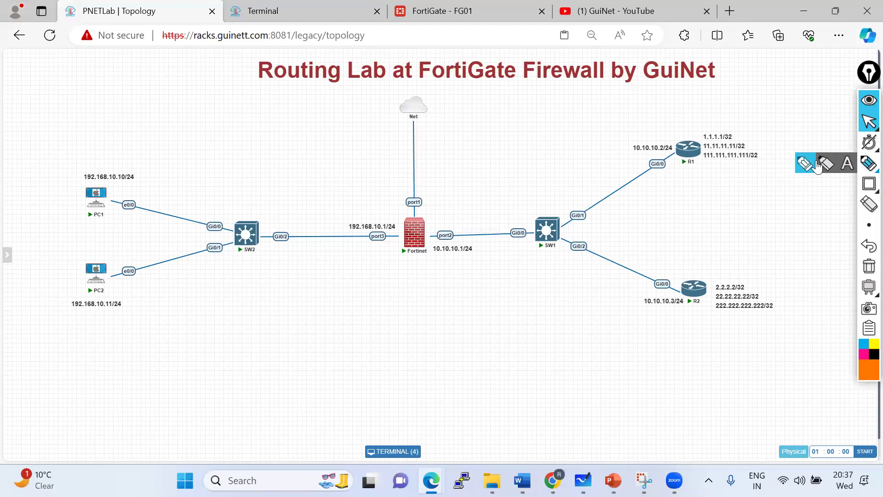
{"action": "left_click", "coordinate": [869, 162]}
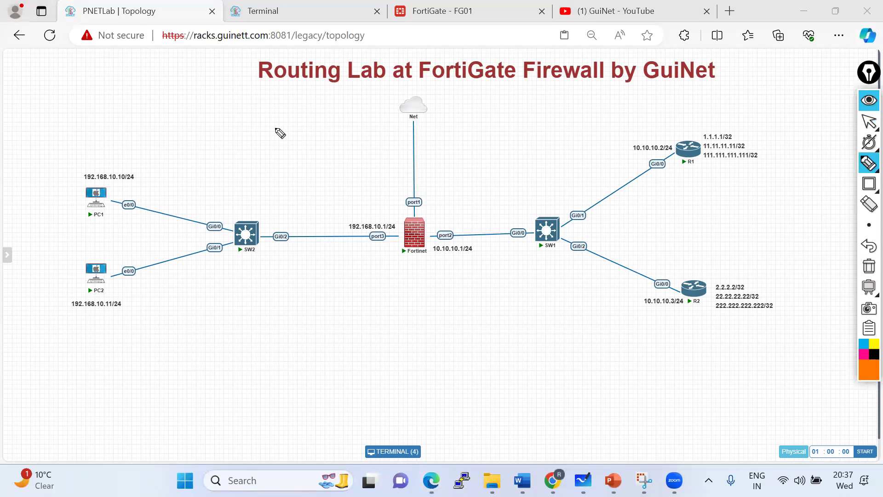
{"action": "mouse_move", "coordinate": [297, 124]}
{"action": "left_mouse_down"}
{"action": "mouse_move", "coordinate": [319, 144]}
{"action": "mouse_move", "coordinate": [301, 143]}
{"action": "mouse_move", "coordinate": [417, 219]}
{"action": "mouse_move", "coordinate": [384, 209]}
{"action": "left_mouse_up"}
{"action": "mouse_move", "coordinate": [411, 248]}
{"action": "left_mouse_down"}
{"action": "mouse_move", "coordinate": [285, 340]}
{"action": "mouse_move", "coordinate": [289, 360]}
{"action": "mouse_move", "coordinate": [283, 341]}
{"action": "mouse_move", "coordinate": [263, 360]}
{"action": "mouse_move", "coordinate": [275, 358]}
{"action": "left_mouse_up"}
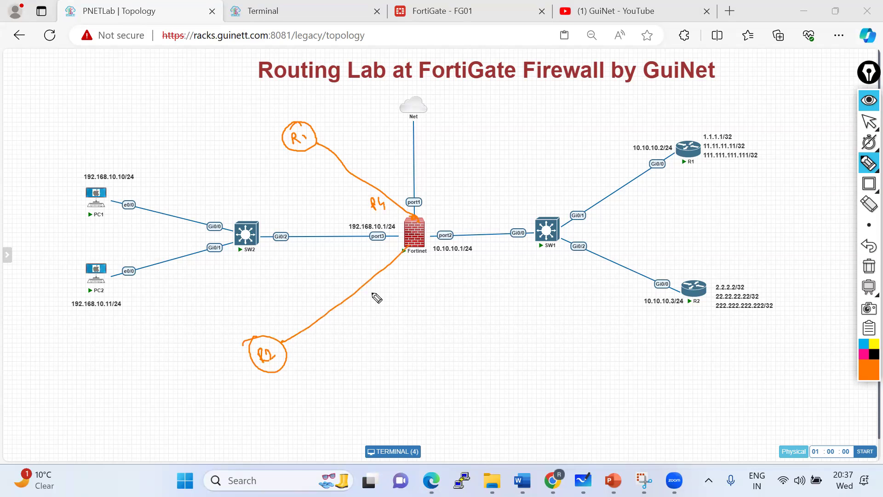
Label the sketched R2 link with port P5 and the protocol OSPF.
{"action": "left_click_drag", "start_coordinate": [396, 271], "coordinate": [400, 280]}
{"action": "left_click_drag", "start_coordinate": [408, 269], "coordinate": [401, 279]}
{"action": "left_click_drag", "start_coordinate": [318, 301], "coordinate": [340, 279]}
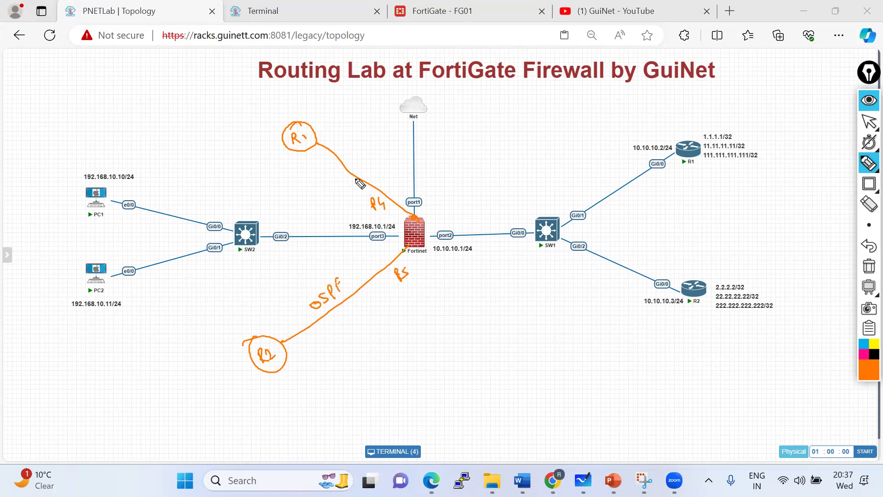
Label the sketched R1 link RIP, and write 4.4.4.4 above sketched R1 and 5.5.5.5 above sketched R2.
{"action": "left_click_drag", "start_coordinate": [353, 146], "coordinate": [364, 158]}
{"action": "left_click_drag", "start_coordinate": [302, 109], "coordinate": [327, 100]}
{"action": "mouse_move", "coordinate": [247, 337]}
{"action": "left_mouse_down"}
{"action": "mouse_move", "coordinate": [232, 343]}
{"action": "mouse_move", "coordinate": [256, 316]}
{"action": "left_mouse_up"}
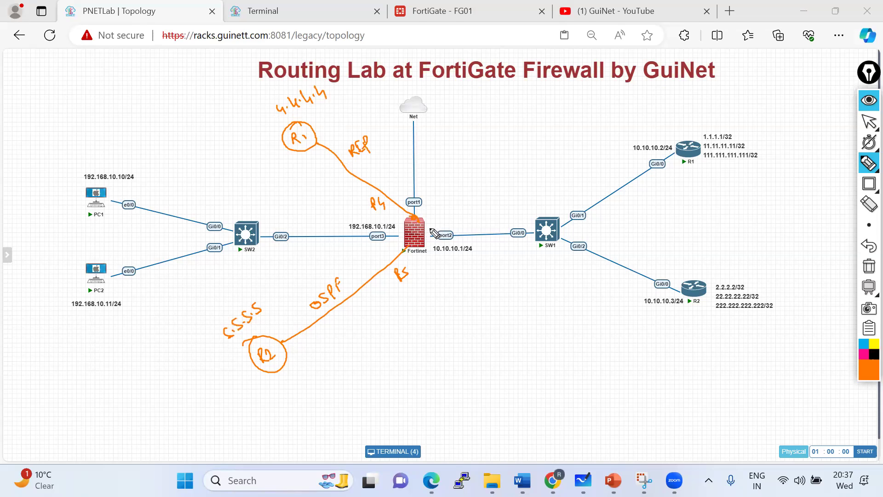
Sketch arrows from the Fortinet firewall to routers R1 and R2 beyond SW1, and write 4.4.4.4 (RIP) and 5.5.5.5 (OSPF) beside them.
{"action": "mouse_move", "coordinate": [427, 223]}
{"action": "left_mouse_down"}
{"action": "mouse_move", "coordinate": [643, 171]}
{"action": "mouse_move", "coordinate": [663, 156]}
{"action": "left_mouse_up"}
{"action": "left_click_drag", "start_coordinate": [598, 256], "coordinate": [645, 288]}
{"action": "left_click_drag", "start_coordinate": [427, 223], "coordinate": [443, 207]}
{"action": "mouse_move", "coordinate": [436, 145]}
{"action": "left_mouse_down"}
{"action": "mouse_move", "coordinate": [444, 153]}
{"action": "mouse_move", "coordinate": [450, 139]}
{"action": "mouse_move", "coordinate": [465, 148]}
{"action": "mouse_move", "coordinate": [480, 142]}
{"action": "mouse_move", "coordinate": [545, 91]}
{"action": "mouse_move", "coordinate": [549, 112]}
{"action": "left_mouse_up"}
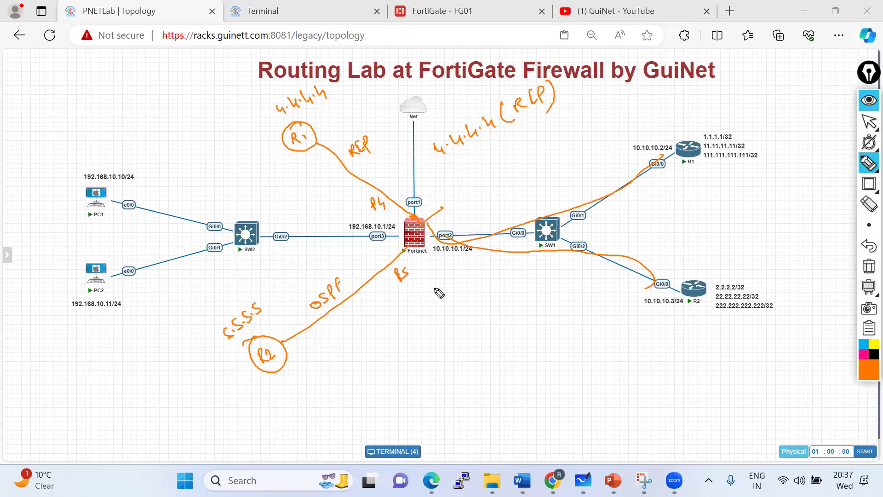
{"action": "mouse_move", "coordinate": [445, 312]}
{"action": "left_mouse_down"}
{"action": "mouse_move", "coordinate": [483, 278]}
{"action": "mouse_move", "coordinate": [505, 285]}
{"action": "mouse_move", "coordinate": [535, 269]}
{"action": "mouse_move", "coordinate": [536, 279]}
{"action": "left_mouse_up"}
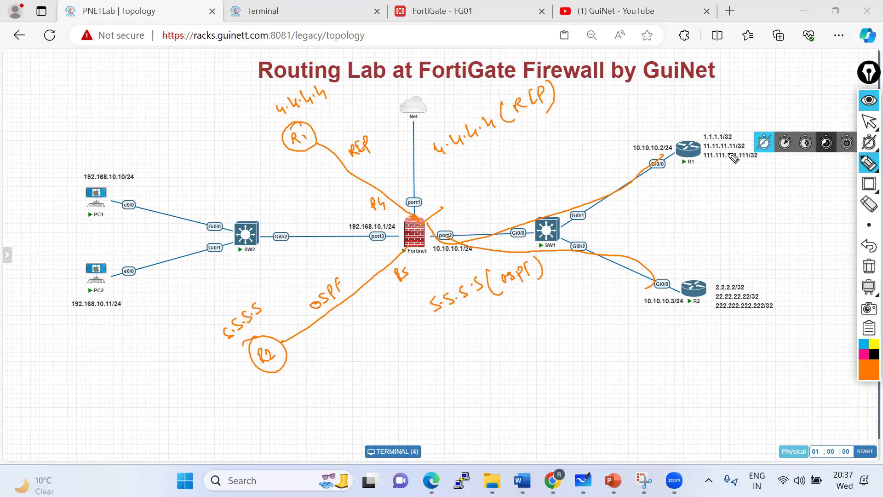
{"action": "left_click", "coordinate": [867, 120]}
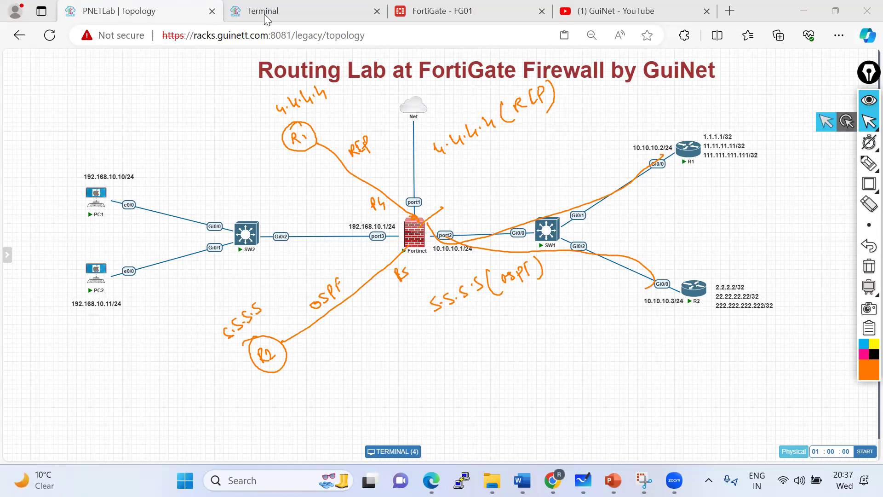
Switch to the FortiGate and examine the expanded Routing monitor for the static, connected and BGP routes.
{"action": "left_click", "coordinate": [428, 12]}
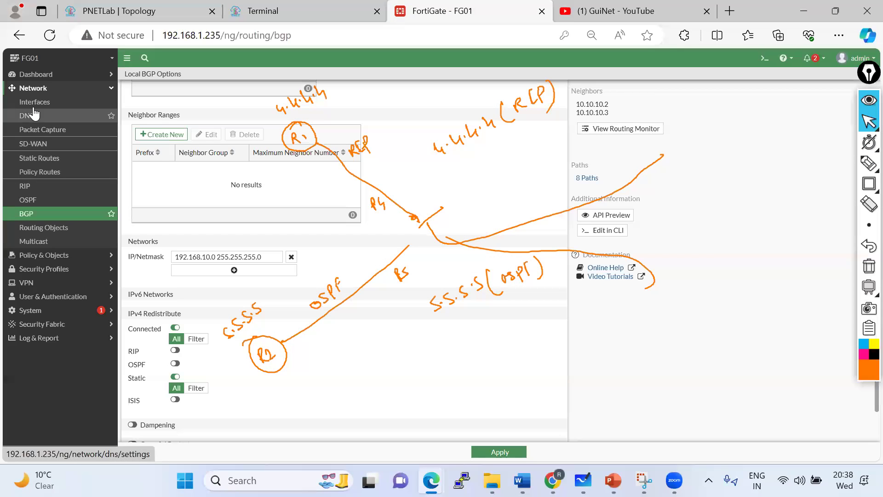
{"action": "left_click", "coordinate": [40, 77]}
{"action": "left_click", "coordinate": [42, 118]}
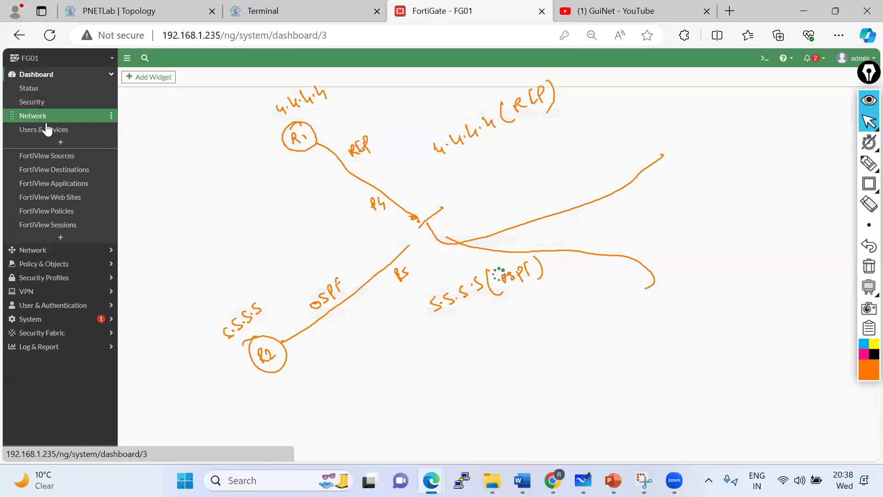
{"action": "left_click", "coordinate": [201, 162]}
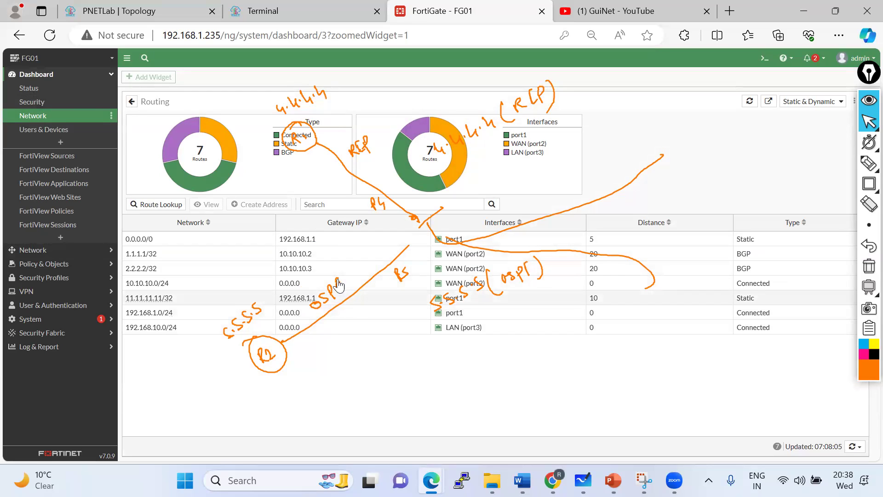
Enable redistribution of all OSPF and RIP routes into IPv4 BGP on the FortiGate and apply the settings.
{"action": "left_click", "coordinate": [33, 250]}
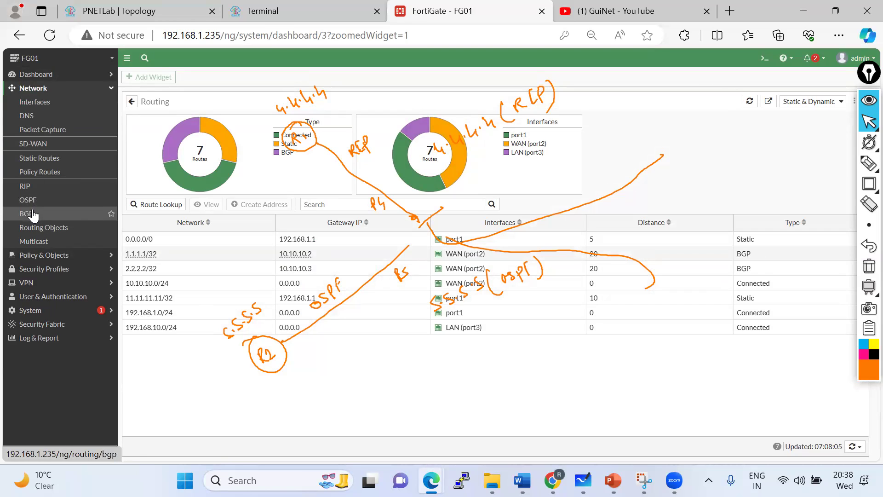
{"action": "left_click", "coordinate": [32, 215]}
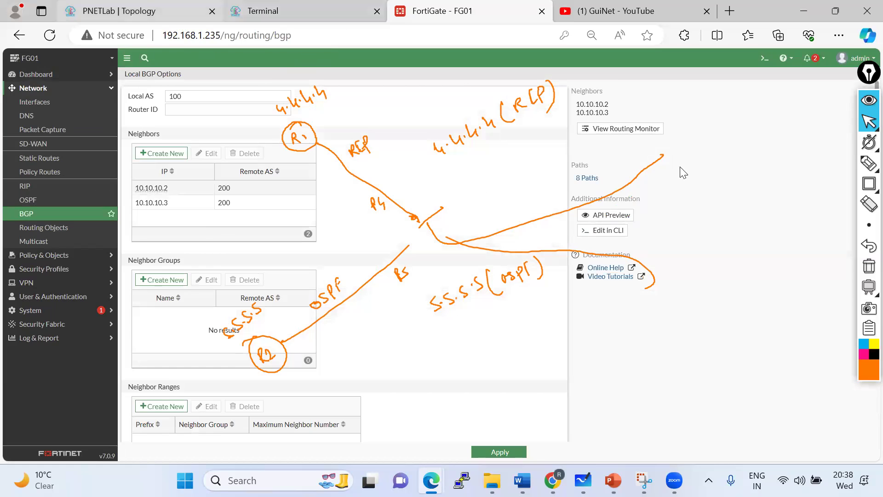
{"action": "left_click", "coordinate": [138, 11]}
{"action": "left_click", "coordinate": [400, 8]}
{"action": "scroll", "coordinate": [210, 383], "scroll_direction": "down", "scroll_amount": 4}
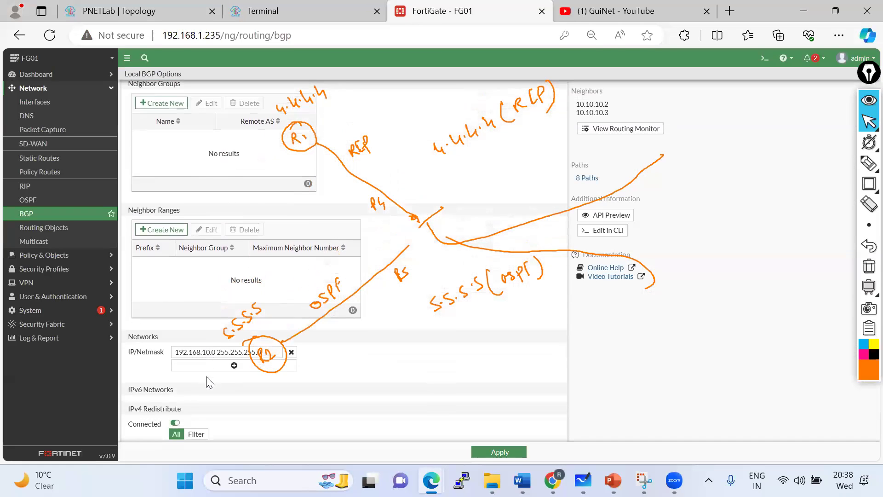
{"action": "scroll", "coordinate": [210, 382], "scroll_direction": "down", "scroll_amount": 2}
{"action": "left_click", "coordinate": [176, 363]}
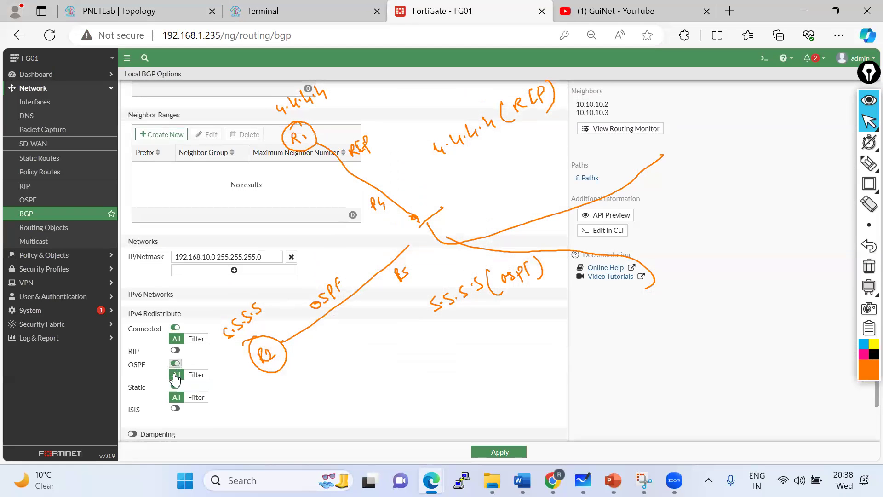
{"action": "left_click", "coordinate": [175, 350]}
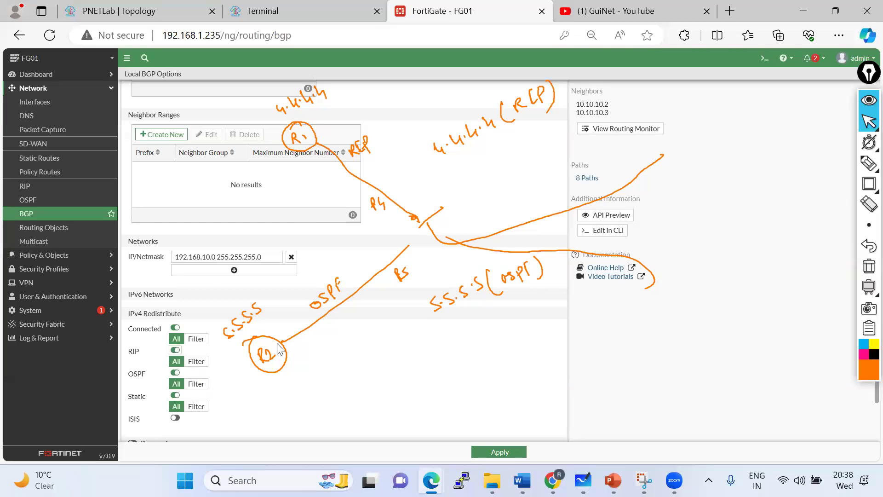
{"action": "left_click", "coordinate": [506, 447]}
Examine the redistribution options offered in the FortiGate's OSPF settings and in RIP's advanced options.
{"action": "left_click", "coordinate": [28, 200]}
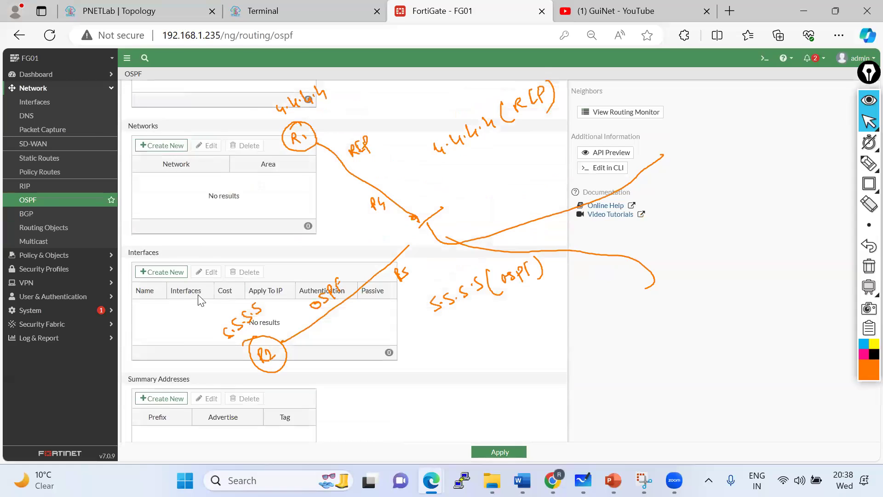
{"action": "scroll", "coordinate": [198, 300], "scroll_direction": "down", "scroll_amount": 9}
{"action": "scroll", "coordinate": [221, 264], "scroll_direction": "down", "scroll_amount": 4}
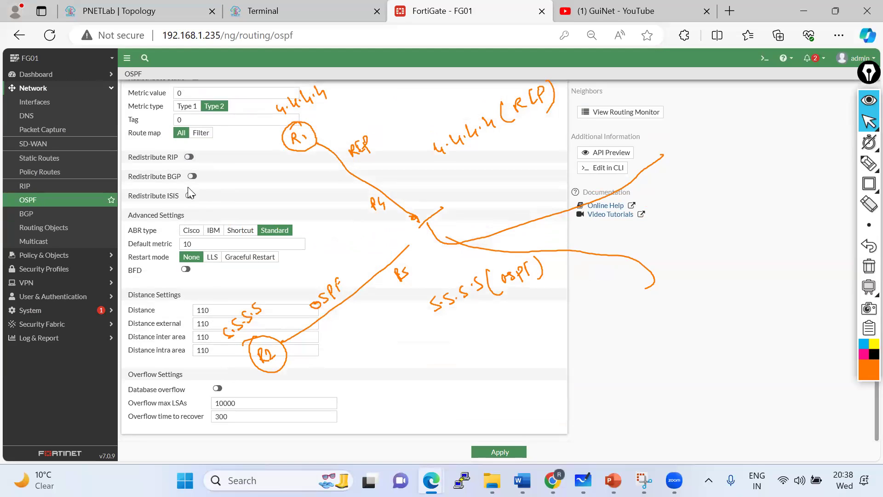
{"action": "left_click", "coordinate": [50, 187]}
{"action": "left_click", "coordinate": [165, 304]}
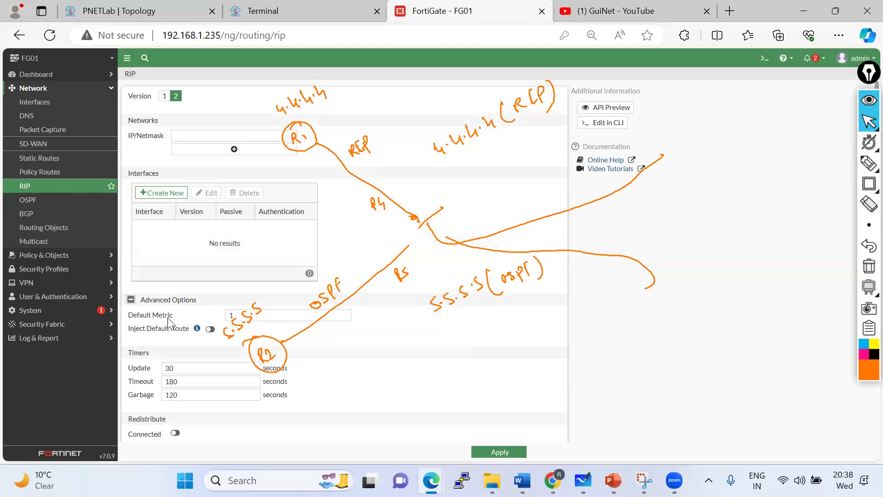
{"action": "scroll", "coordinate": [171, 324], "scroll_direction": "down", "scroll_amount": 2}
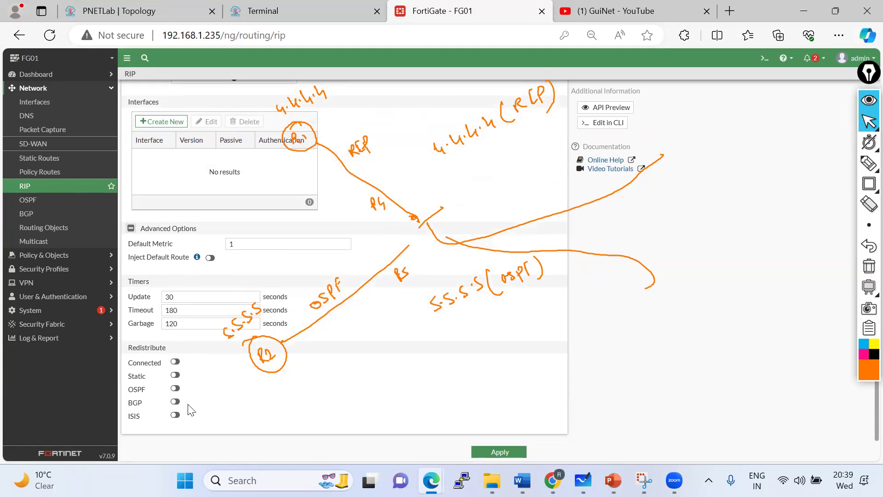
Turn off redistribution of connected and static routes into OSPF and apply the settings.
{"action": "left_click", "coordinate": [29, 201]}
{"action": "scroll", "coordinate": [225, 251], "scroll_direction": "down", "scroll_amount": 3}
{"action": "scroll", "coordinate": [178, 209], "scroll_direction": "up", "scroll_amount": 3}
{"action": "scroll", "coordinate": [176, 244], "scroll_direction": "down", "scroll_amount": 3}
{"action": "scroll", "coordinate": [176, 246], "scroll_direction": "down", "scroll_amount": 6}
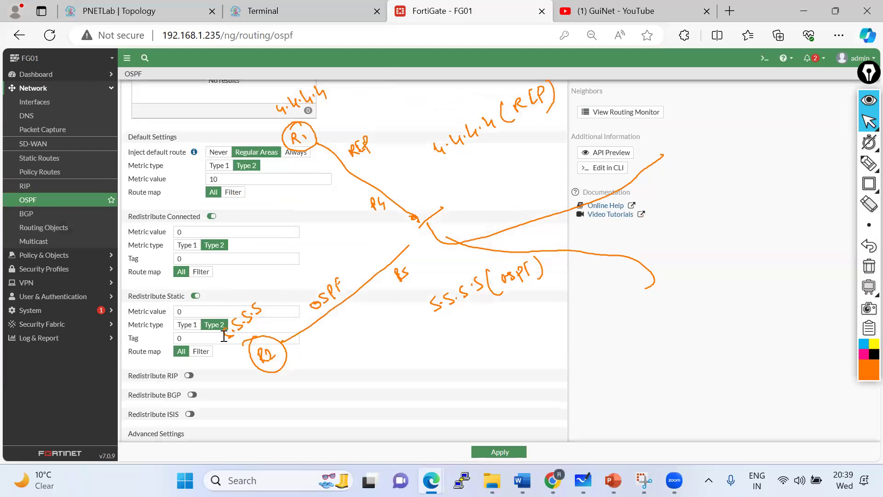
{"action": "scroll", "coordinate": [224, 336], "scroll_direction": "down", "scroll_amount": 2}
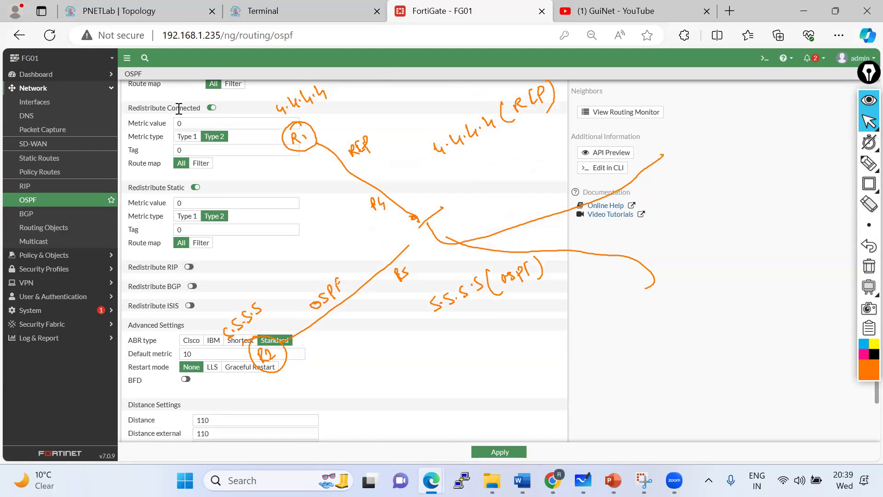
{"action": "left_click", "coordinate": [211, 108]}
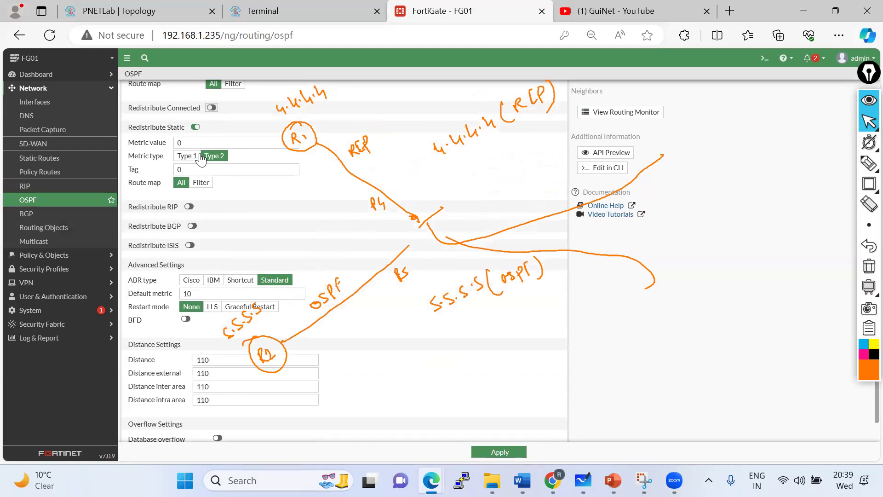
{"action": "left_click", "coordinate": [196, 137]}
{"action": "left_click", "coordinate": [491, 453]}
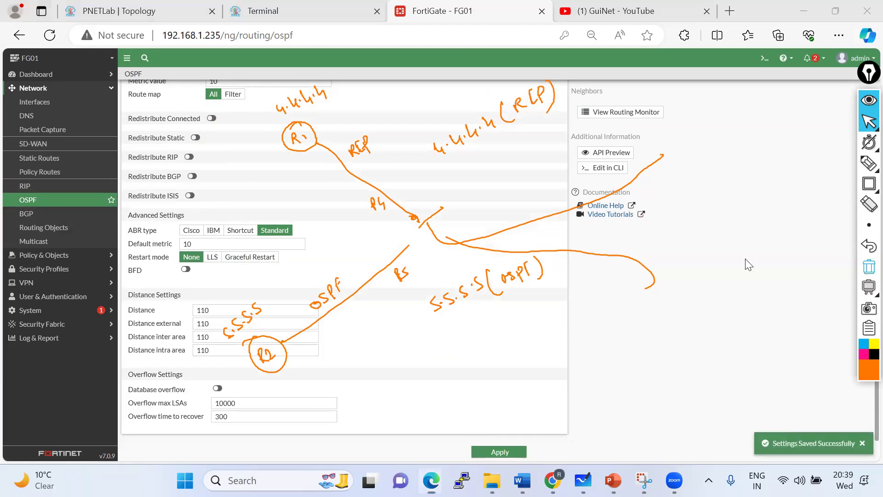
{"action": "left_click", "coordinate": [868, 266]}
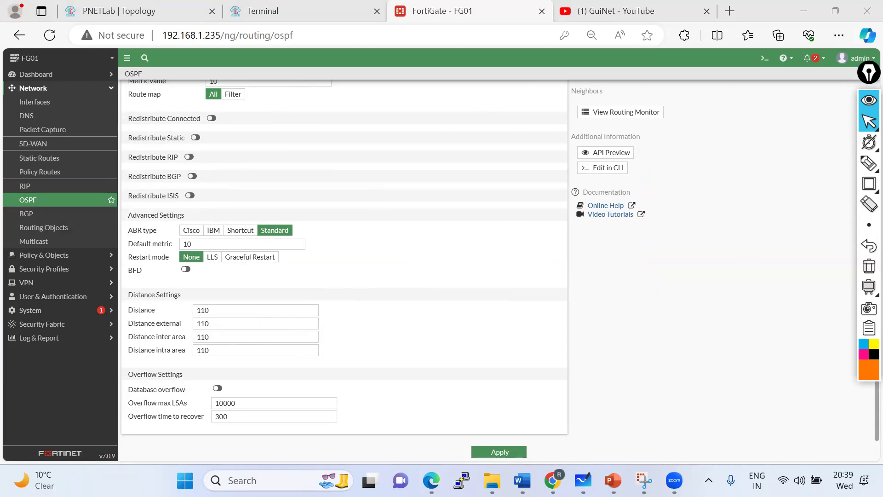
{"action": "left_click", "coordinate": [868, 122]}
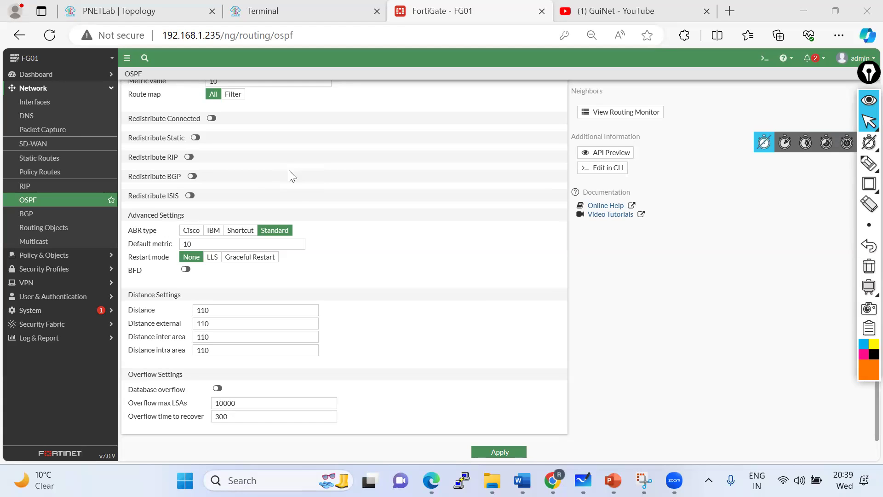
{"action": "left_click", "coordinate": [301, 17]}
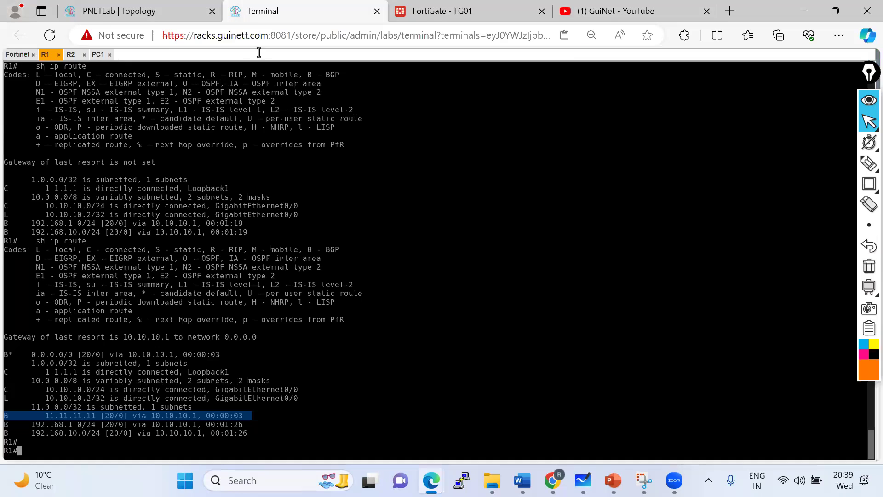
{"action": "left_click", "coordinate": [138, 11]}
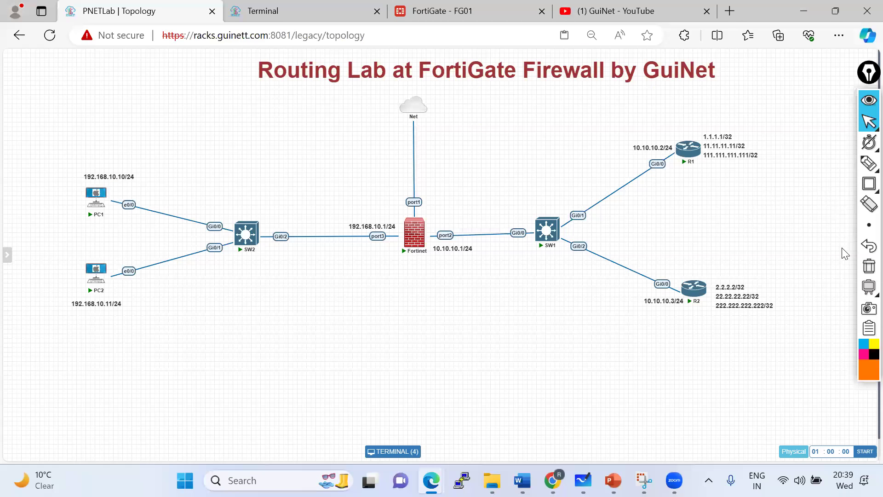
{"action": "left_click", "coordinate": [867, 246]}
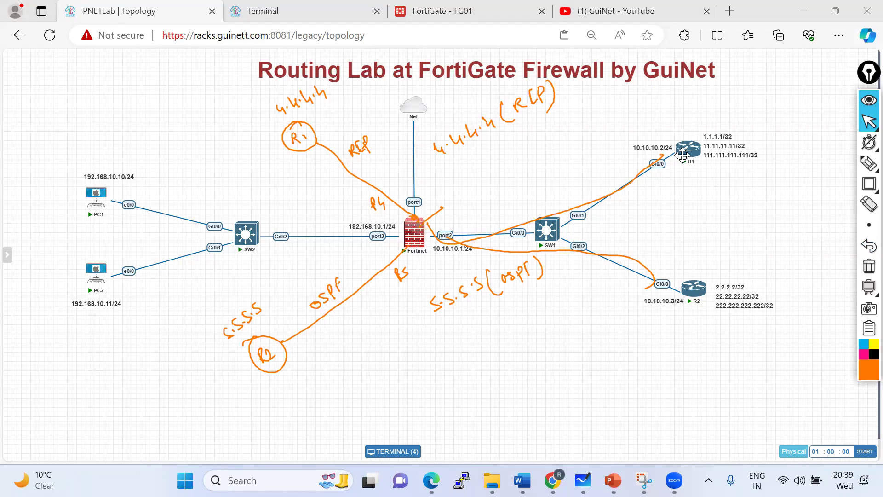
Return to the FortiGate and check the gateways and types of the BGP routes in the Routing monitor.
{"action": "left_click", "coordinate": [485, 13]}
{"action": "left_click", "coordinate": [51, 78]}
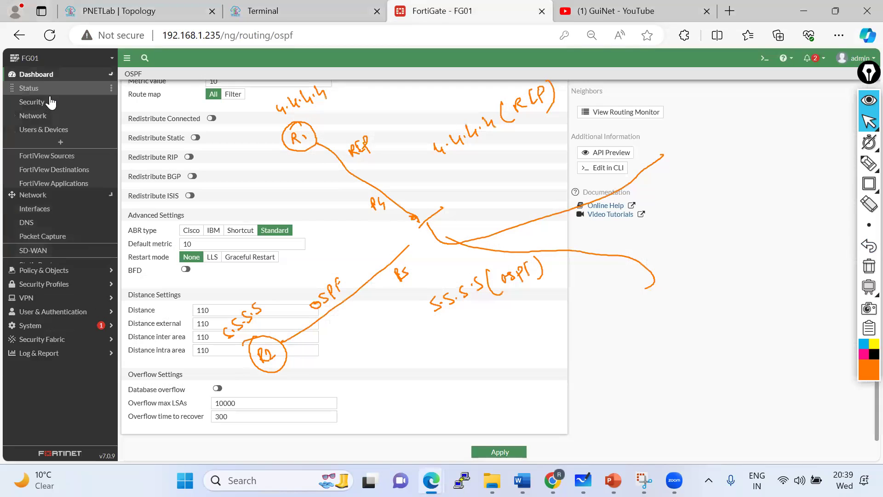
{"action": "left_click", "coordinate": [42, 115]}
{"action": "left_click", "coordinate": [230, 168]}
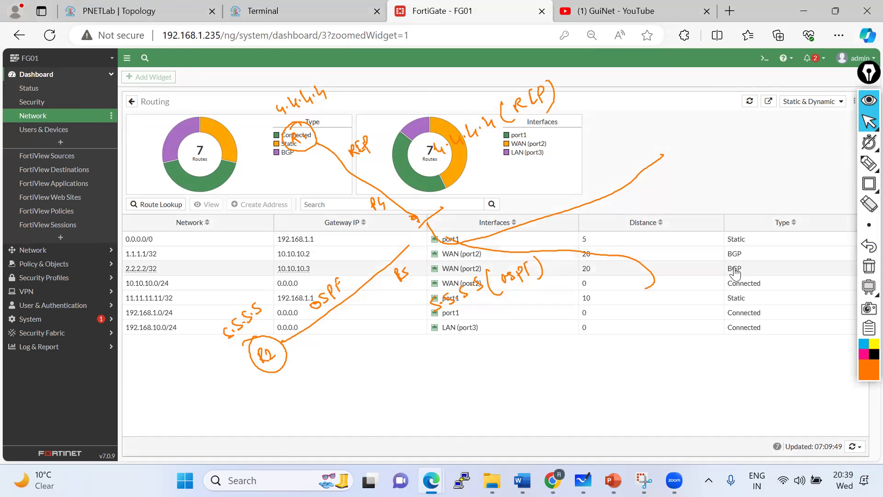
In the FortiGate's BGP settings, keep RIP redistribution on and turn off OSPF redistribution.
{"action": "left_click", "coordinate": [55, 250]}
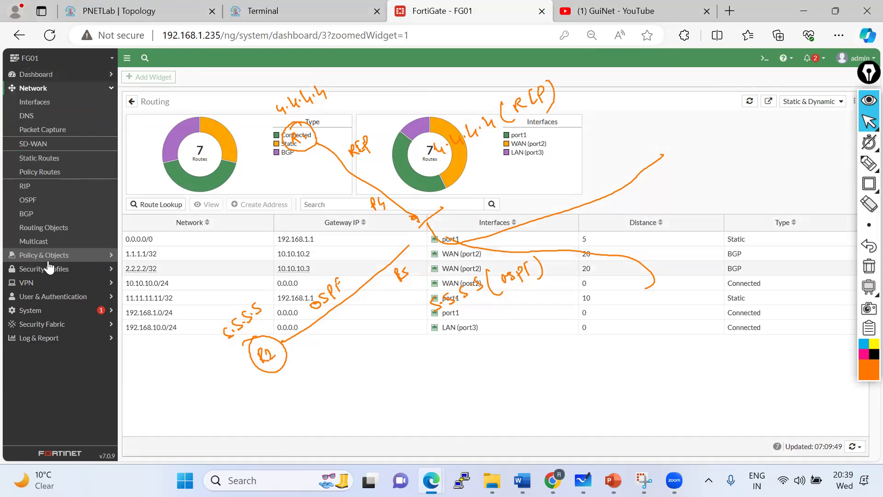
{"action": "left_click", "coordinate": [34, 216]}
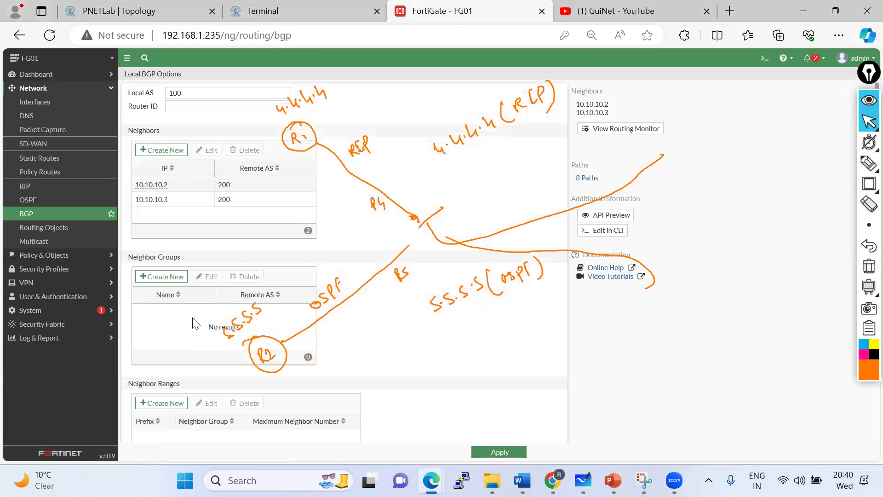
{"action": "scroll", "coordinate": [198, 330], "scroll_direction": "down", "scroll_amount": 5}
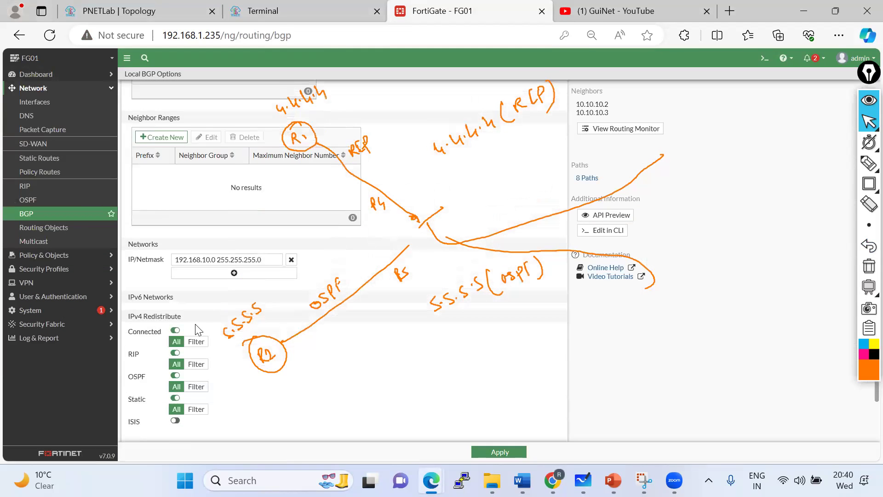
{"action": "left_click", "coordinate": [175, 351]}
{"action": "left_click", "coordinate": [175, 351]}
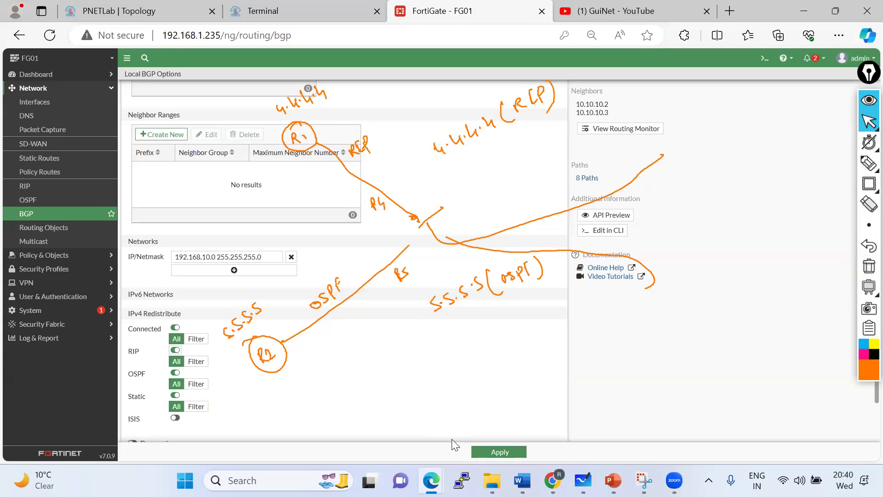
{"action": "left_click", "coordinate": [479, 452]}
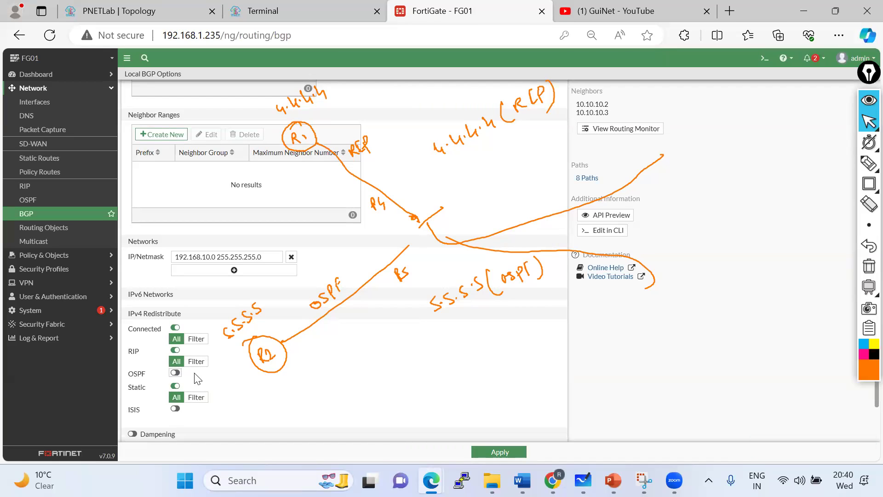
Clear the annotations and sketch three linked routers over R1's terminal, labelling the first link BGP and the second OSPF.
{"action": "left_click", "coordinate": [867, 267]}
{"action": "left_click", "coordinate": [275, 11]}
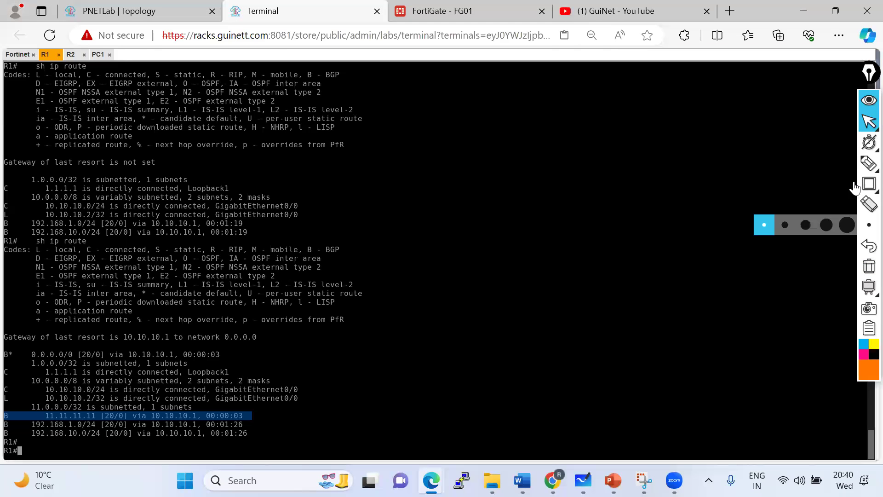
{"action": "left_click", "coordinate": [869, 162]}
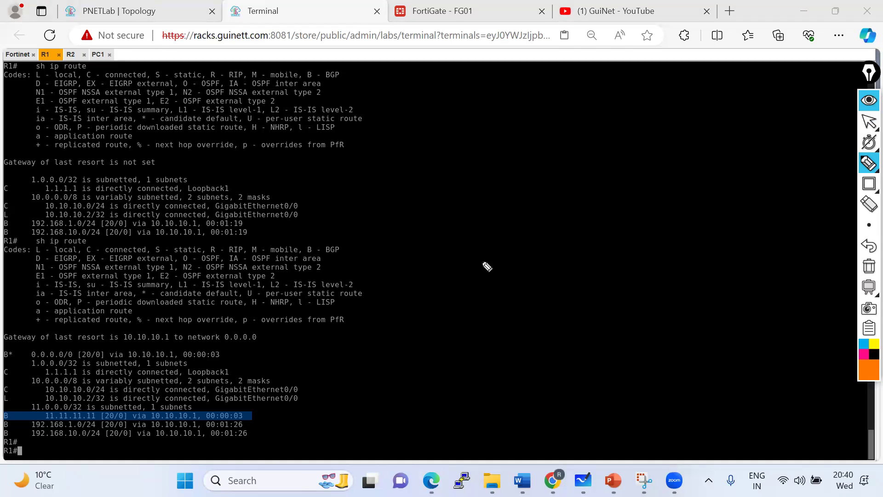
{"action": "left_click_drag", "start_coordinate": [498, 248], "coordinate": [505, 248]}
{"action": "mouse_move", "coordinate": [504, 224]}
{"action": "left_mouse_down"}
{"action": "mouse_move", "coordinate": [503, 262]}
{"action": "mouse_move", "coordinate": [506, 248]}
{"action": "mouse_move", "coordinate": [640, 218]}
{"action": "mouse_move", "coordinate": [646, 235]}
{"action": "mouse_move", "coordinate": [776, 202]}
{"action": "mouse_move", "coordinate": [802, 208]}
{"action": "left_mouse_up"}
{"action": "left_click_drag", "start_coordinate": [557, 252], "coordinate": [559, 262]}
{"action": "left_click_drag", "start_coordinate": [558, 251], "coordinate": [569, 261]}
{"action": "left_click_drag", "start_coordinate": [575, 264], "coordinate": [576, 256]}
{"action": "left_click_drag", "start_coordinate": [719, 225], "coordinate": [717, 226]}
{"action": "mouse_move", "coordinate": [729, 220]}
{"action": "left_mouse_down"}
{"action": "mouse_move", "coordinate": [723, 233]}
{"action": "mouse_move", "coordinate": [750, 217]}
{"action": "left_mouse_up"}
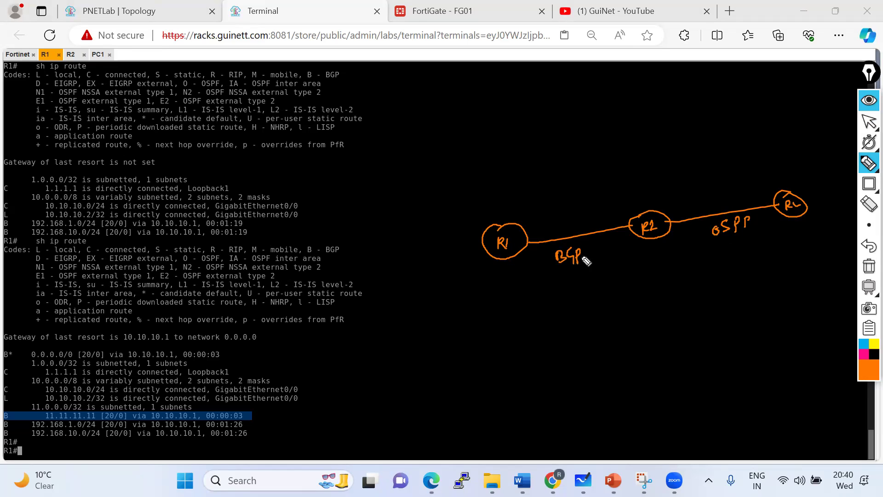
Draw arrows for two-way redistribution across the middle router, write "mutual" above them, and clear the finished sketch.
{"action": "mouse_move", "coordinate": [489, 190]}
{"action": "left_mouse_down"}
{"action": "mouse_move", "coordinate": [500, 220]}
{"action": "mouse_move", "coordinate": [622, 198]}
{"action": "left_mouse_up"}
{"action": "mouse_move", "coordinate": [787, 189]}
{"action": "left_mouse_down"}
{"action": "mouse_move", "coordinate": [735, 181]}
{"action": "mouse_move", "coordinate": [669, 197]}
{"action": "mouse_move", "coordinate": [677, 197]}
{"action": "mouse_move", "coordinate": [612, 171]}
{"action": "mouse_move", "coordinate": [591, 194]}
{"action": "mouse_move", "coordinate": [617, 214]}
{"action": "mouse_move", "coordinate": [687, 199]}
{"action": "left_mouse_up"}
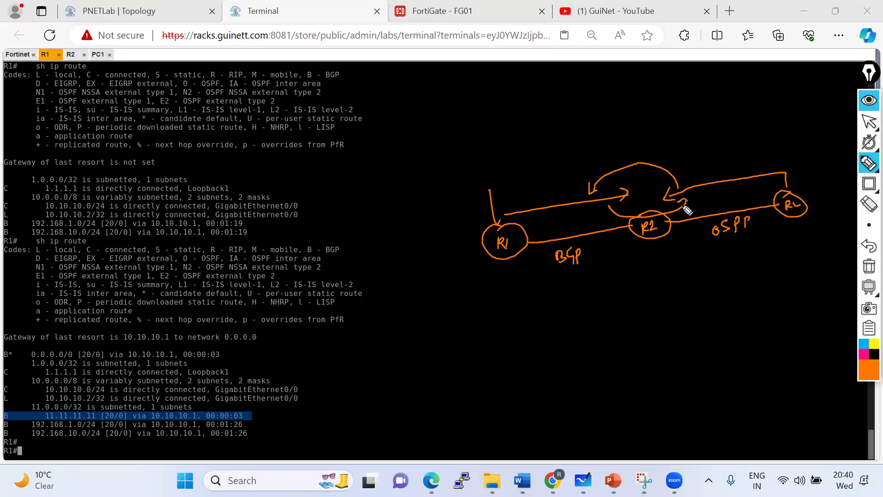
{"action": "left_click_drag", "start_coordinate": [593, 143], "coordinate": [651, 131]}
{"action": "mouse_move", "coordinate": [693, 227]}
{"action": "left_mouse_down"}
{"action": "mouse_move", "coordinate": [649, 253]}
{"action": "mouse_move", "coordinate": [616, 239]}
{"action": "mouse_move", "coordinate": [611, 264]}
{"action": "mouse_move", "coordinate": [718, 261]}
{"action": "mouse_move", "coordinate": [711, 250]}
{"action": "left_mouse_up"}
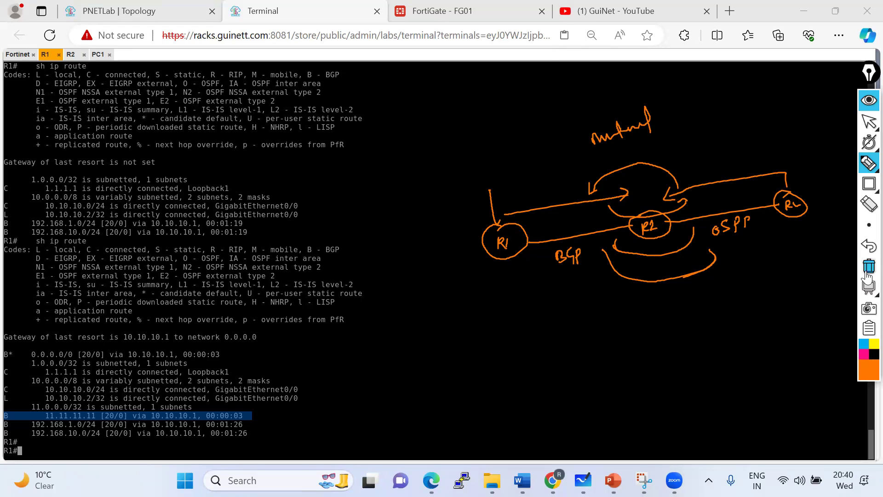
{"action": "left_click", "coordinate": [869, 266]}
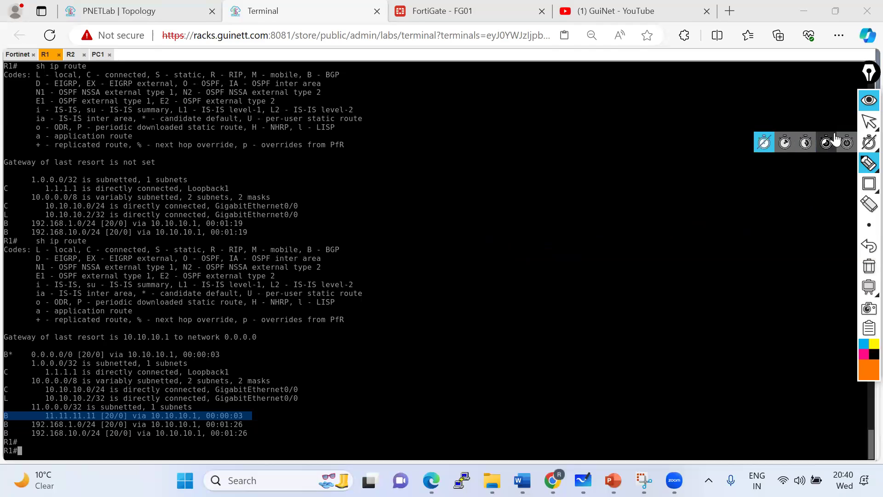
{"action": "left_click", "coordinate": [868, 121]}
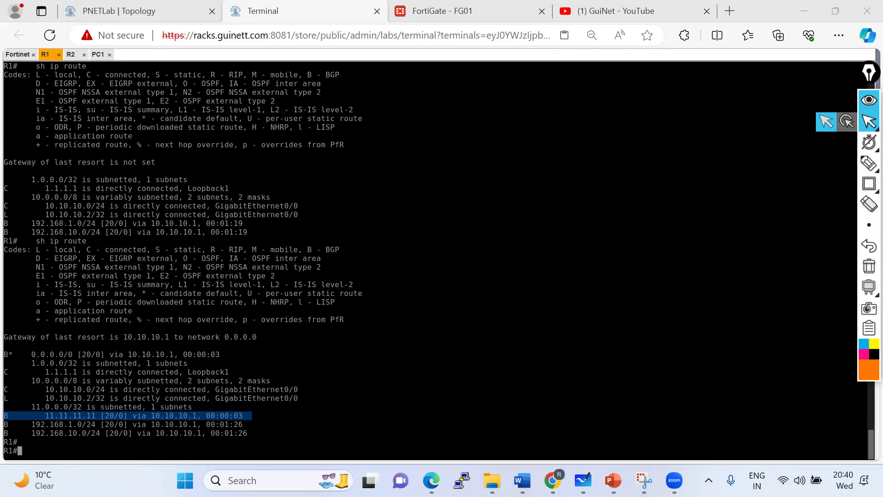